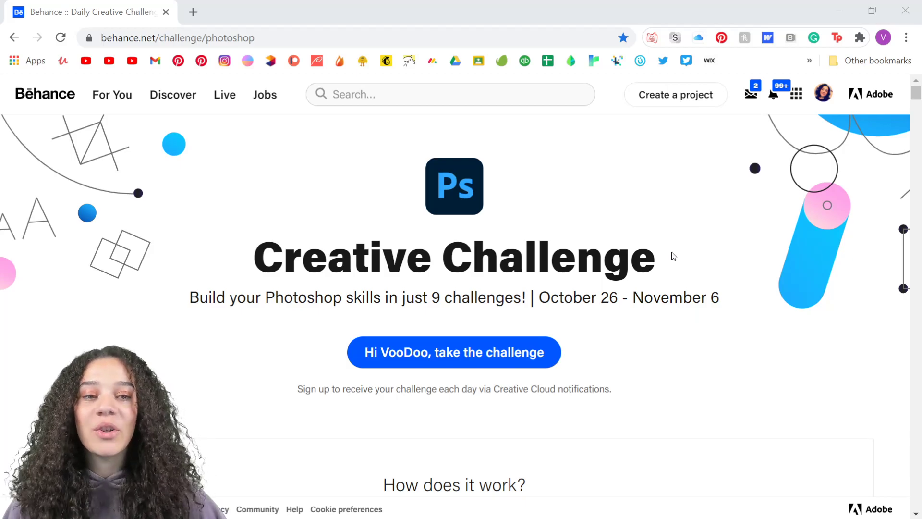
- Examine the Photoshop Creative Challenge page, including how it works, the current challenge cards and the past challenges
{"action": "scroll", "coordinate": [673, 258], "scroll_direction": "down", "scroll_amount": 10}
{"action": "scroll", "coordinate": [528, 204], "scroll_direction": "up", "scroll_amount": 7}
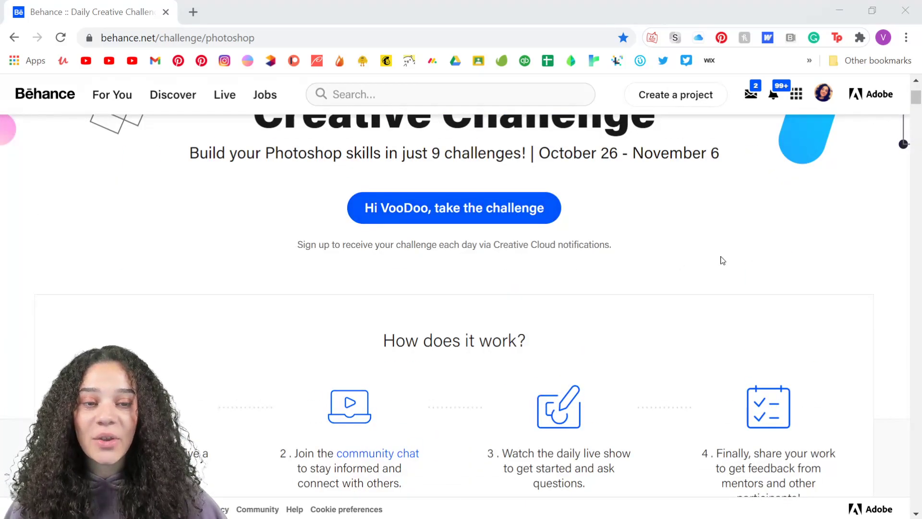
{"action": "scroll", "coordinate": [721, 262], "scroll_direction": "down", "scroll_amount": 15}
{"action": "scroll", "coordinate": [701, 285], "scroll_direction": "down", "scroll_amount": 8}
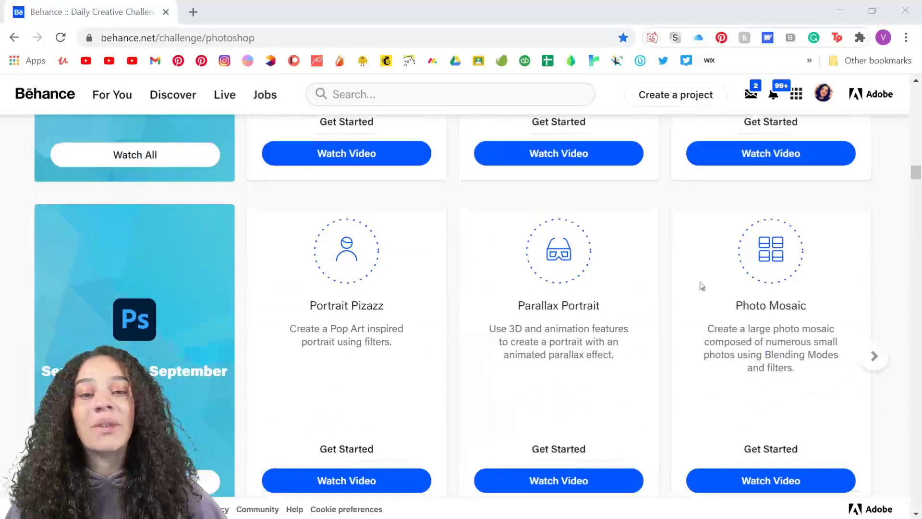
{"action": "scroll", "coordinate": [527, 291], "scroll_direction": "down", "scroll_amount": 4}
{"action": "scroll", "coordinate": [423, 261], "scroll_direction": "down", "scroll_amount": 5}
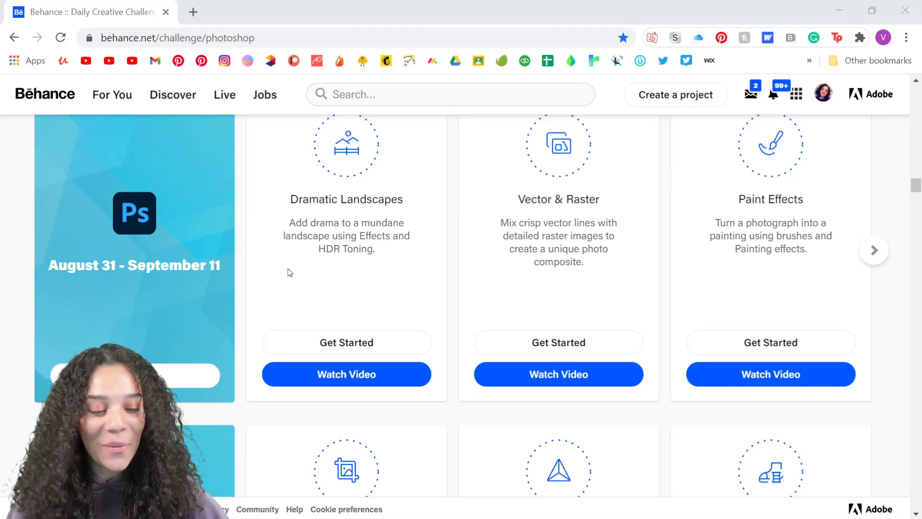
{"action": "scroll", "coordinate": [337, 298], "scroll_direction": "down", "scroll_amount": 15}
{"action": "scroll", "coordinate": [406, 317], "scroll_direction": "up", "scroll_amount": 10}
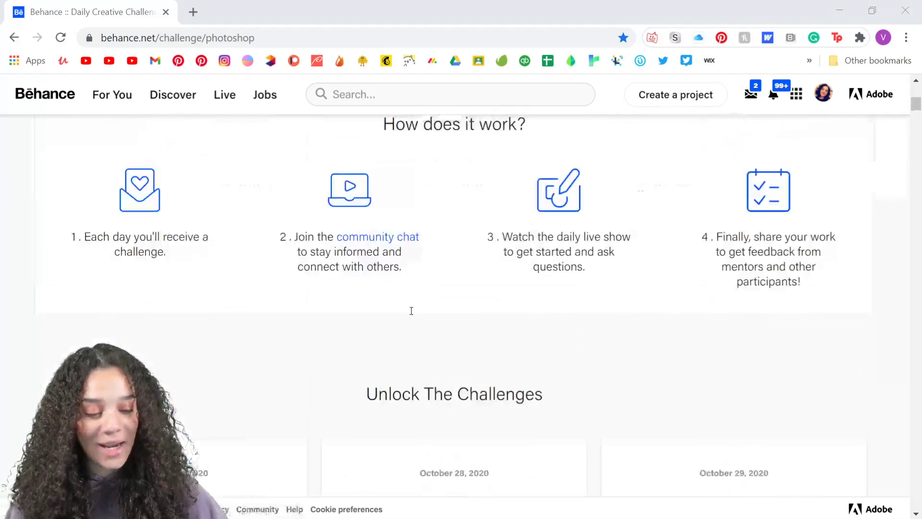
{"action": "scroll", "coordinate": [413, 307], "scroll_direction": "down", "scroll_amount": 6}
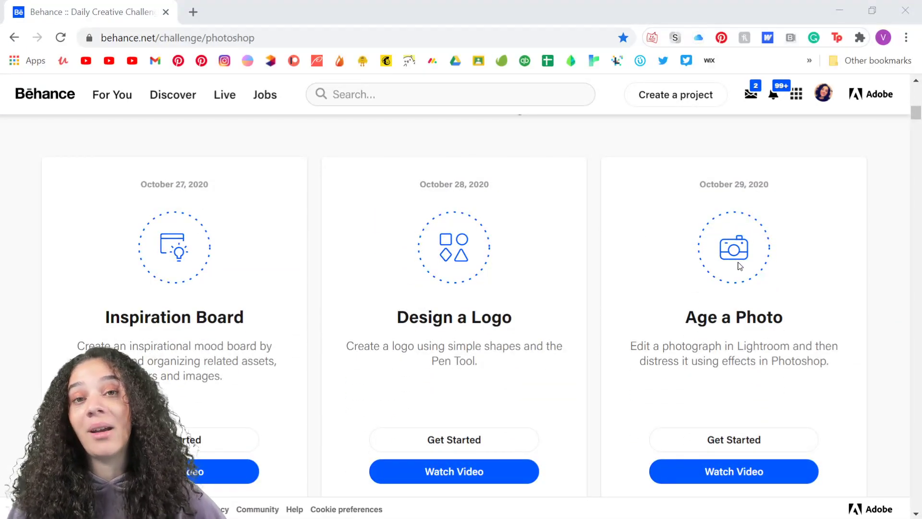
{"action": "scroll", "coordinate": [662, 289], "scroll_direction": "down", "scroll_amount": 2}
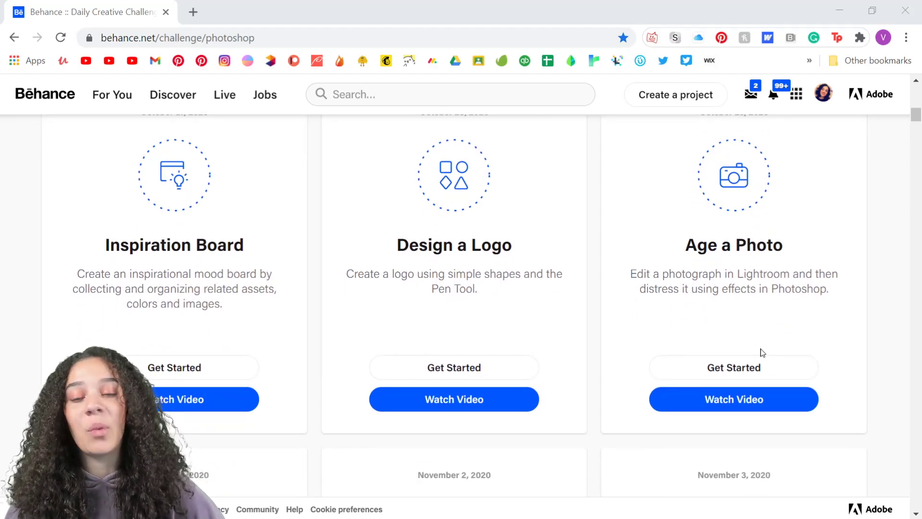
{"action": "scroll", "coordinate": [509, 288], "scroll_direction": "down", "scroll_amount": 4}
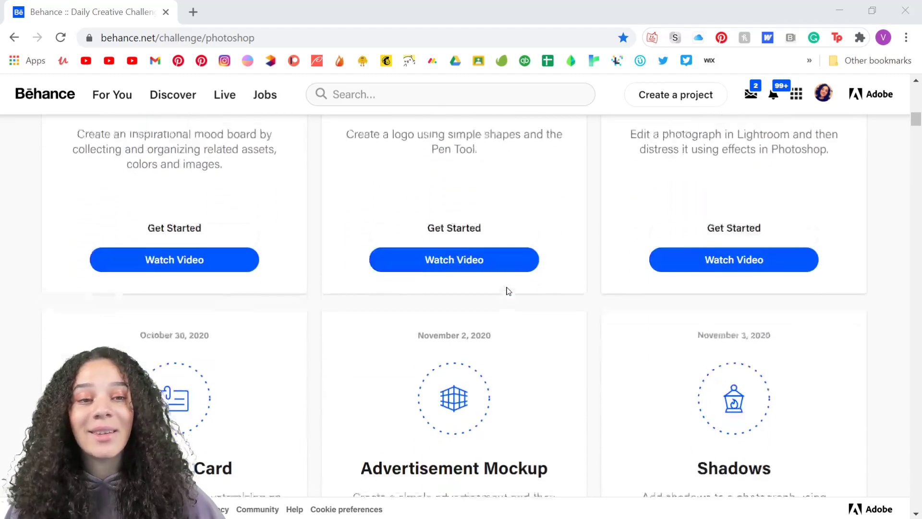
{"action": "scroll", "coordinate": [508, 288], "scroll_direction": "down", "scroll_amount": 3}
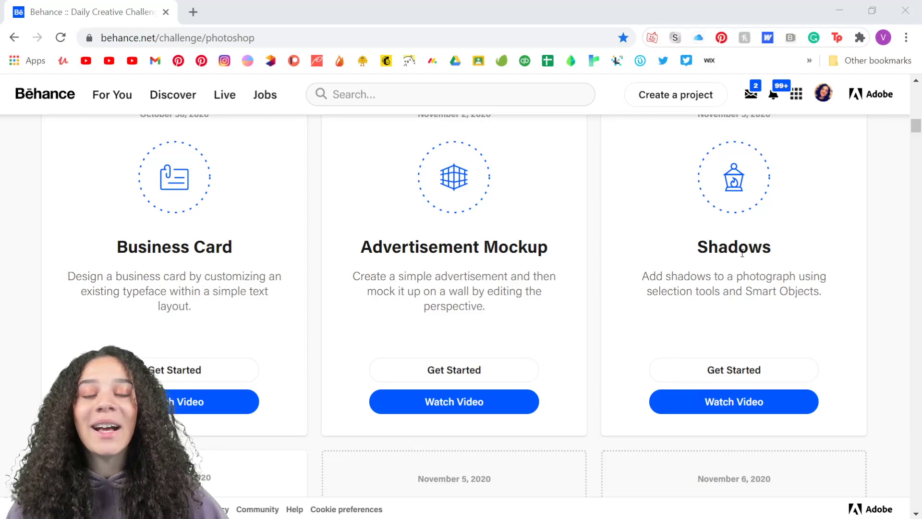
{"action": "scroll", "coordinate": [747, 263], "scroll_direction": "down", "scroll_amount": 10}
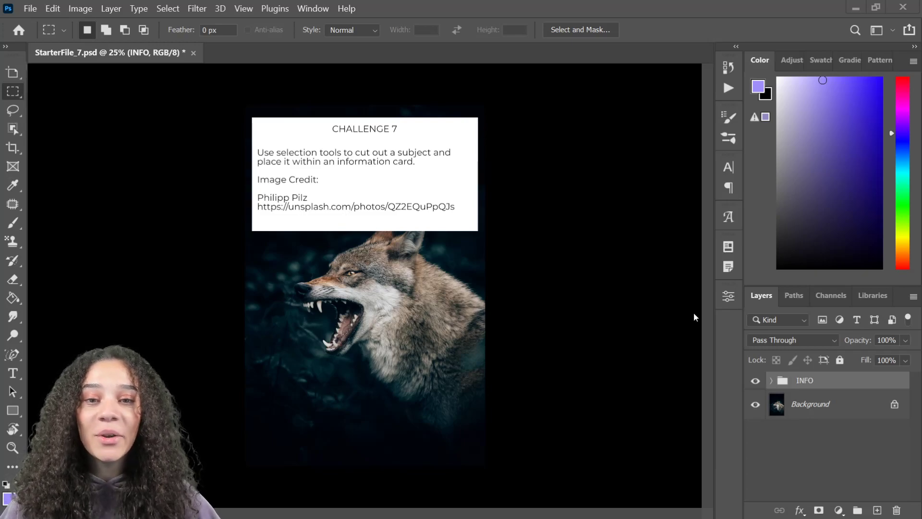
- Hide the INFO group and add a new empty layer directly above the Background layer
{"action": "left_click", "coordinate": [755, 381]}
{"action": "key", "text": "ctrl+plus"}
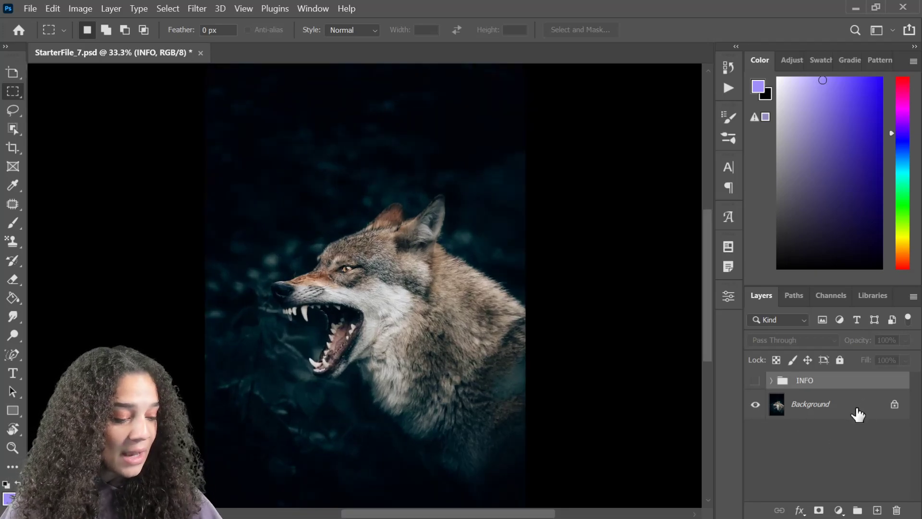
{"action": "left_click", "coordinate": [883, 416]}
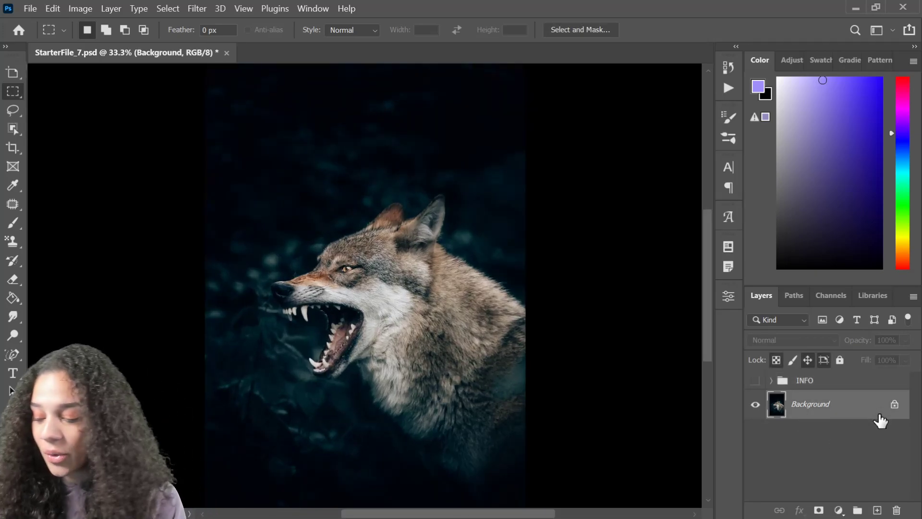
{"action": "key", "text": "ctrl+shift+alt+n"}
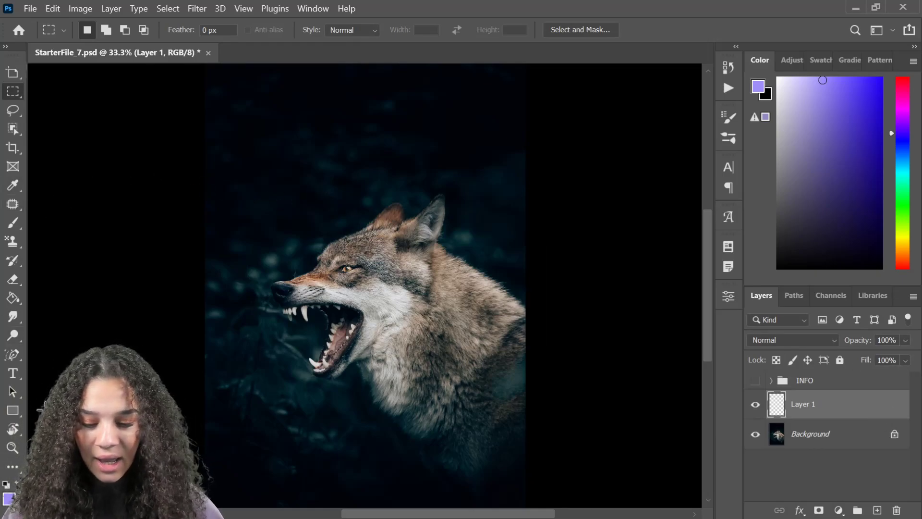
- Fill the new layer with white using the Paint Bucket tool
{"action": "left_click", "coordinate": [12, 298]}
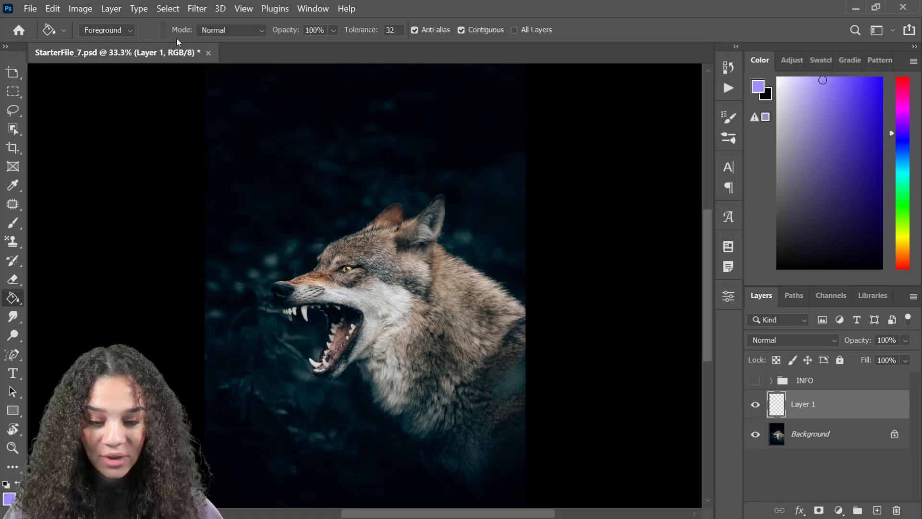
{"action": "key", "text": "d"}
{"action": "key", "text": "x"}
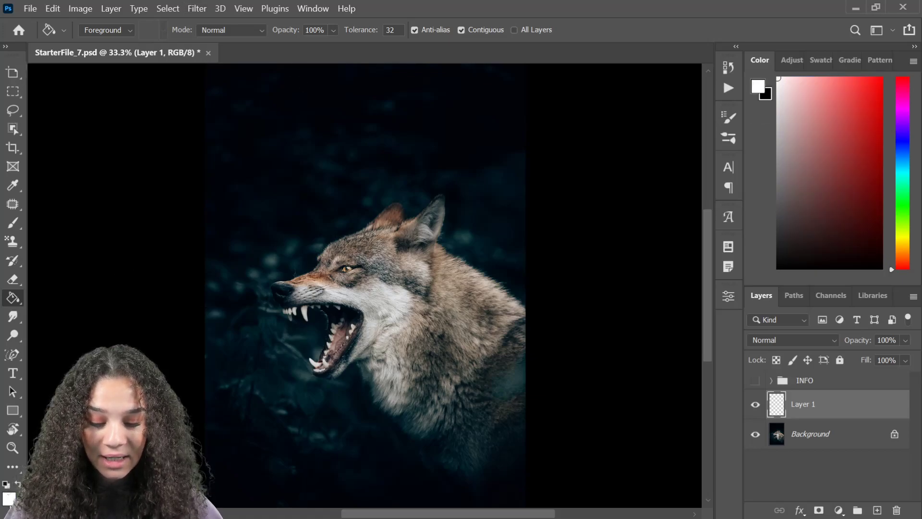
{"action": "left_click", "coordinate": [473, 364]}
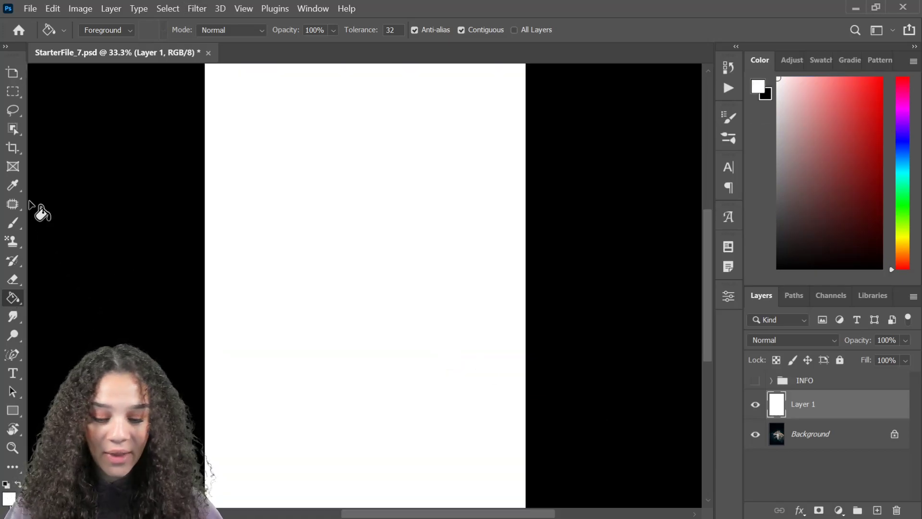
- Draw a rounded rectangle shape about 976 by 1090 px in the upper left part of the canvas
{"action": "left_click", "coordinate": [12, 410]}
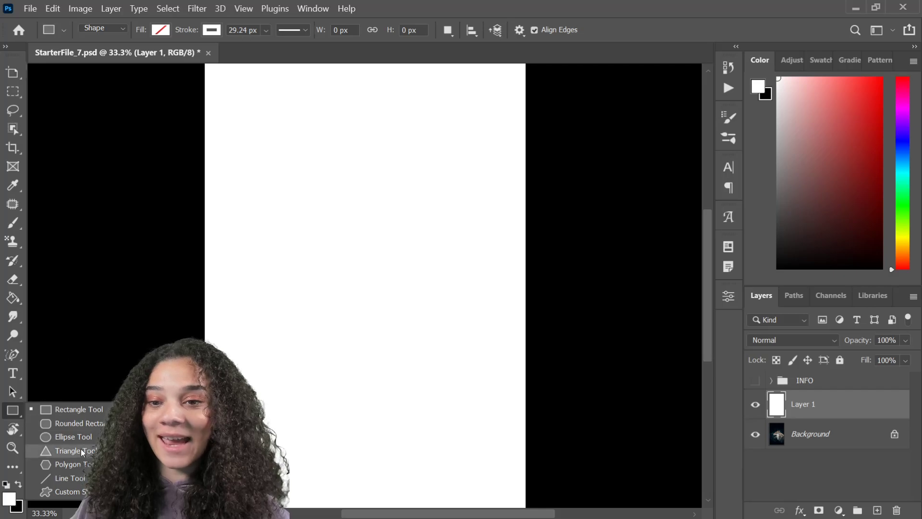
{"action": "left_click", "coordinate": [73, 422]}
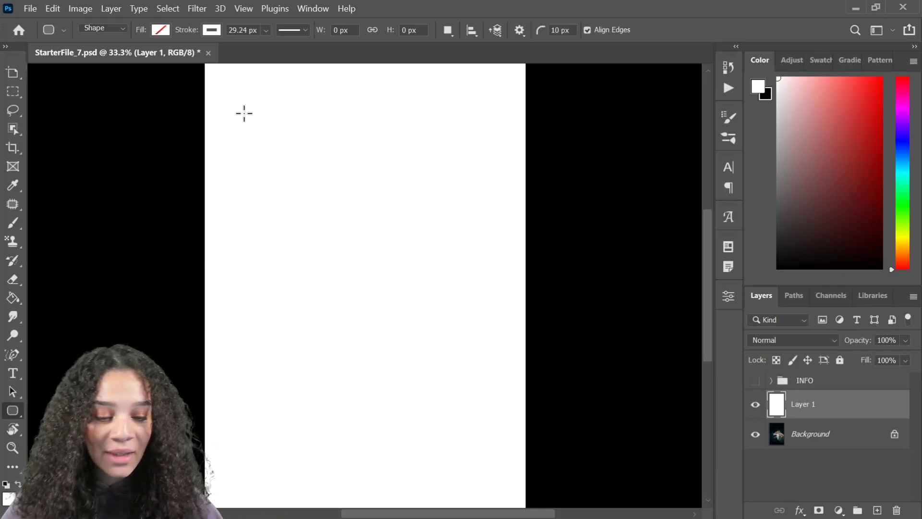
{"action": "left_click_drag", "start_coordinate": [229, 84], "coordinate": [386, 259]}
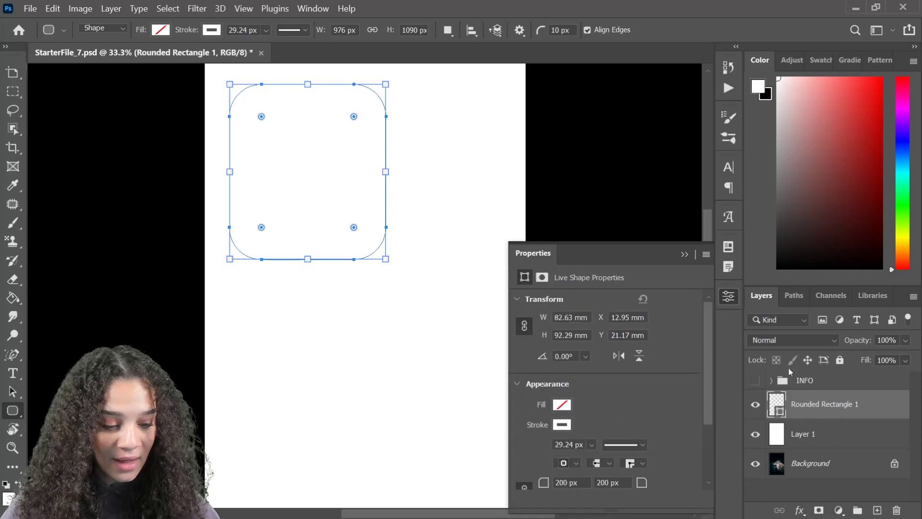
- Fill the rounded rectangle with dark grey and reduce its corner radius to about 96 px
{"action": "left_click", "coordinate": [164, 31]}
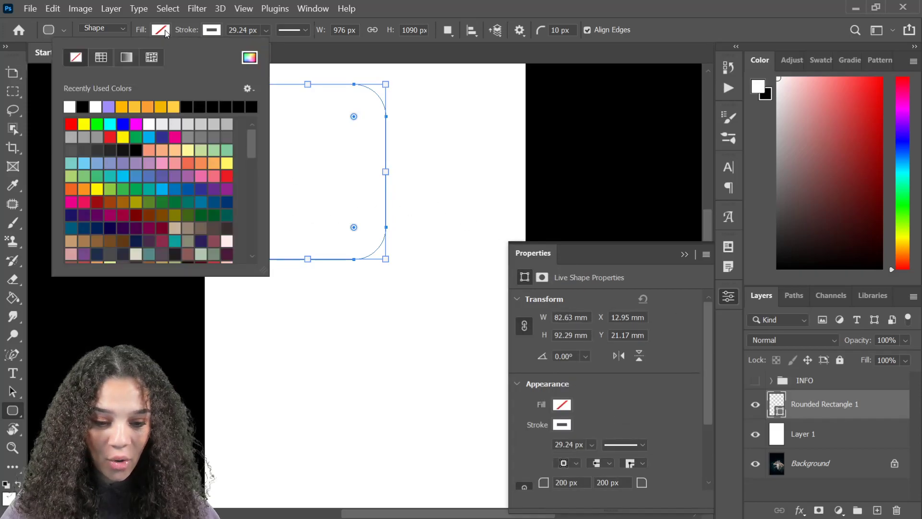
{"action": "left_click", "coordinate": [85, 150]}
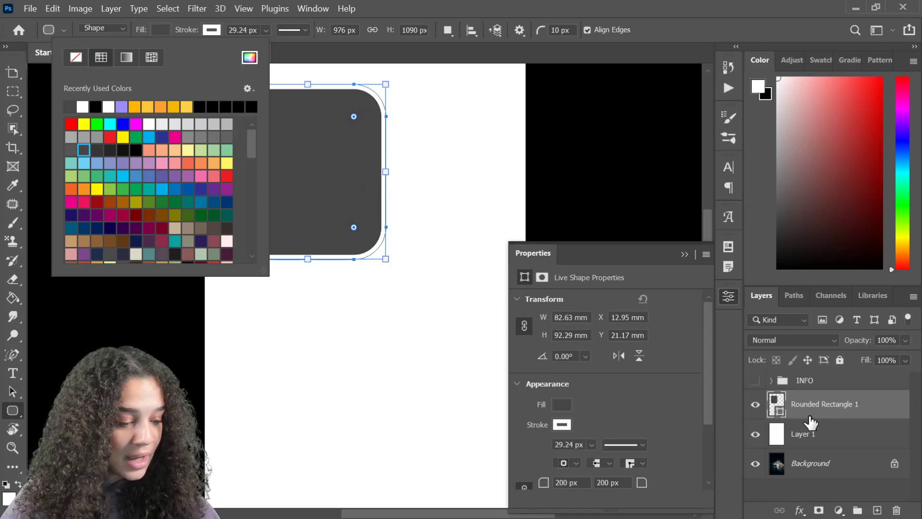
{"action": "left_click", "coordinate": [850, 408]}
{"action": "left_click_drag", "start_coordinate": [353, 114], "coordinate": [370, 96]}
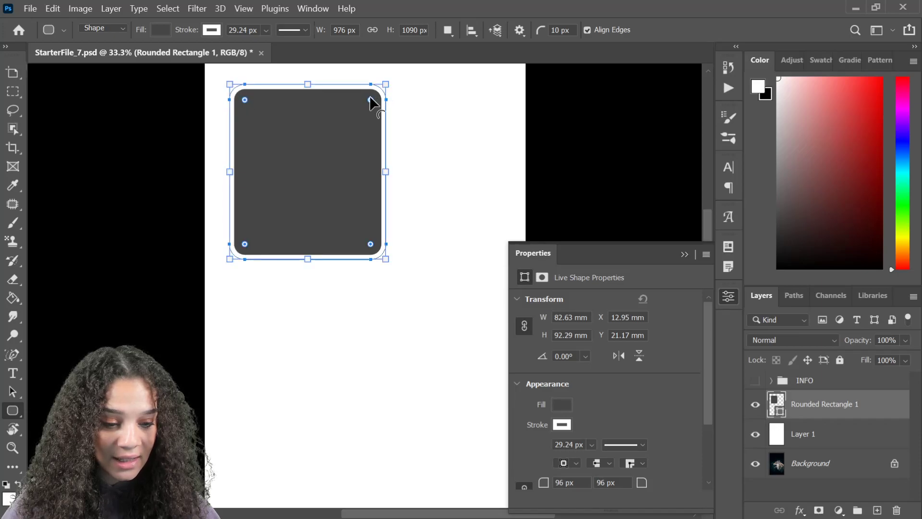
- Remove the white stroke from the rounded rectangle
{"action": "left_click", "coordinate": [217, 30]}
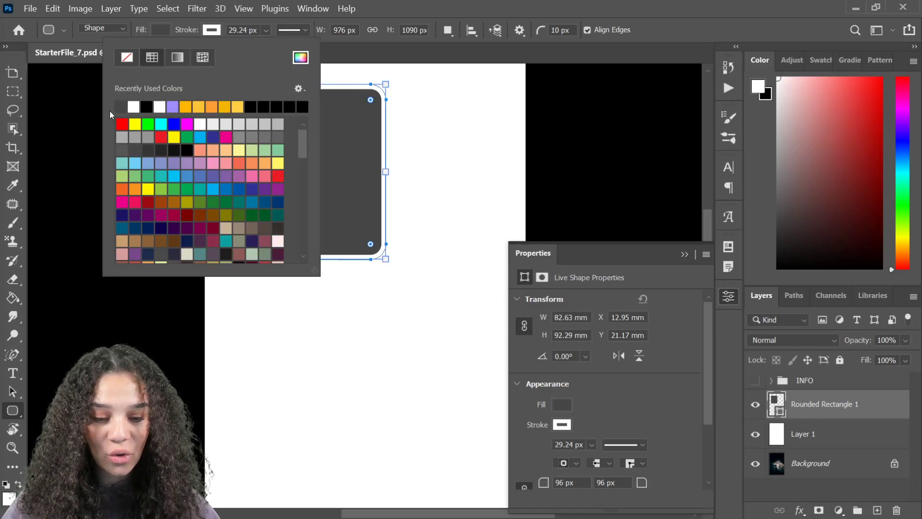
{"action": "left_click", "coordinate": [127, 57]}
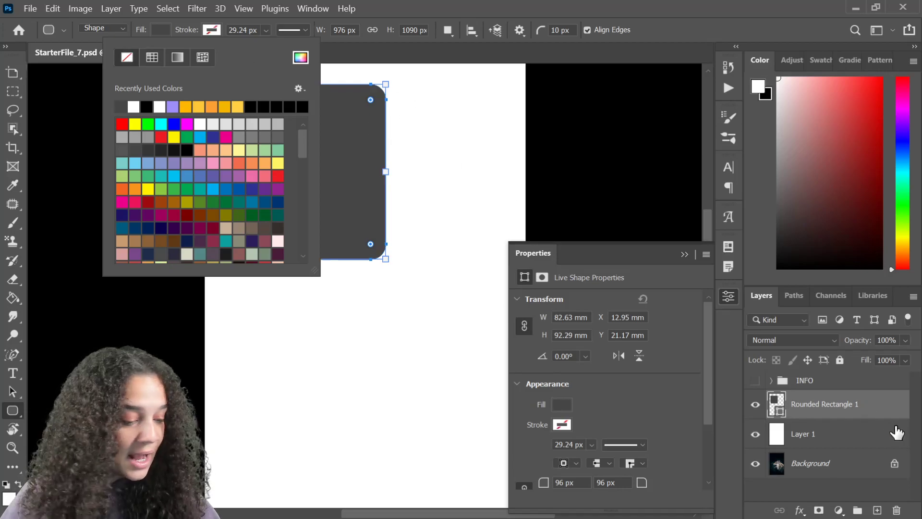
{"action": "key", "text": "Return"}
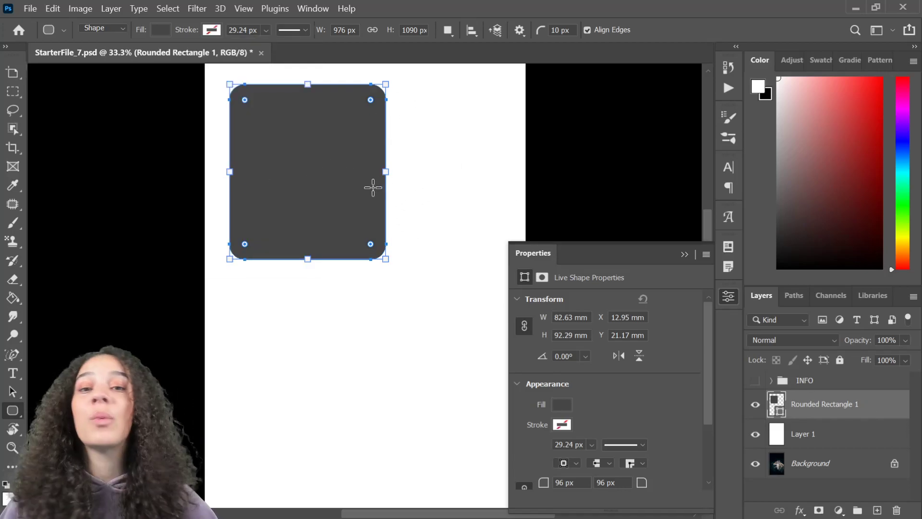
- Narrow the rounded rectangle from its right edge to a width of about 886 px
{"action": "mouse_move", "coordinate": [386, 172]}
{"action": "left_mouse_down"}
{"action": "mouse_move", "coordinate": [502, 171]}
{"action": "mouse_move", "coordinate": [350, 169]}
{"action": "mouse_move", "coordinate": [371, 169]}
{"action": "left_mouse_up"}
{"action": "left_click", "coordinate": [303, 175]}
{"action": "left_click", "coordinate": [509, 262]}
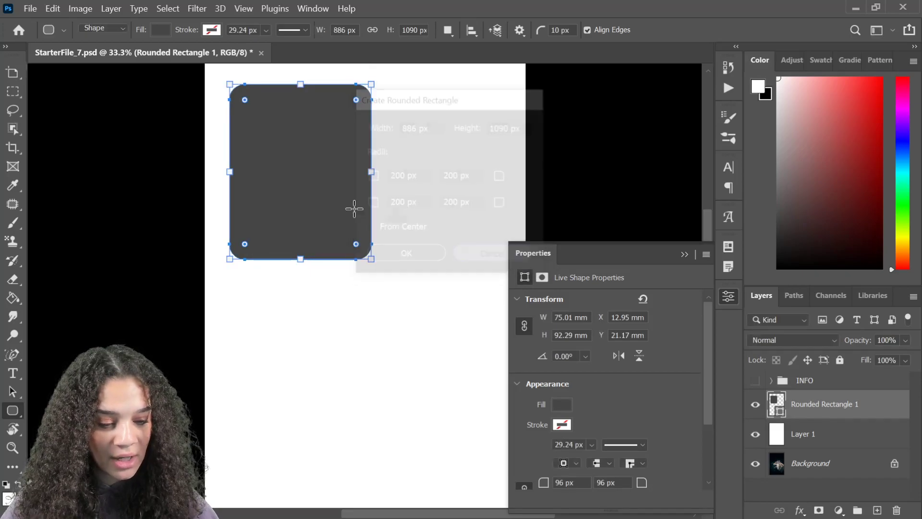
- Move the rounded rectangle slightly left to about X 9.65 mm and down, leaving room above it for a heading
{"action": "key", "text": "ctrl+t"}
{"action": "left_click_drag", "start_coordinate": [299, 171], "coordinate": [286, 171]}
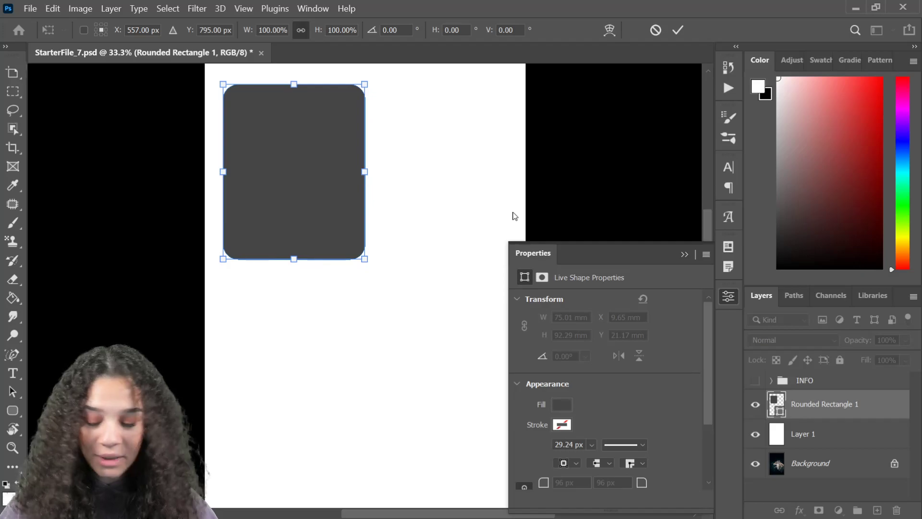
{"action": "key", "text": "Return"}
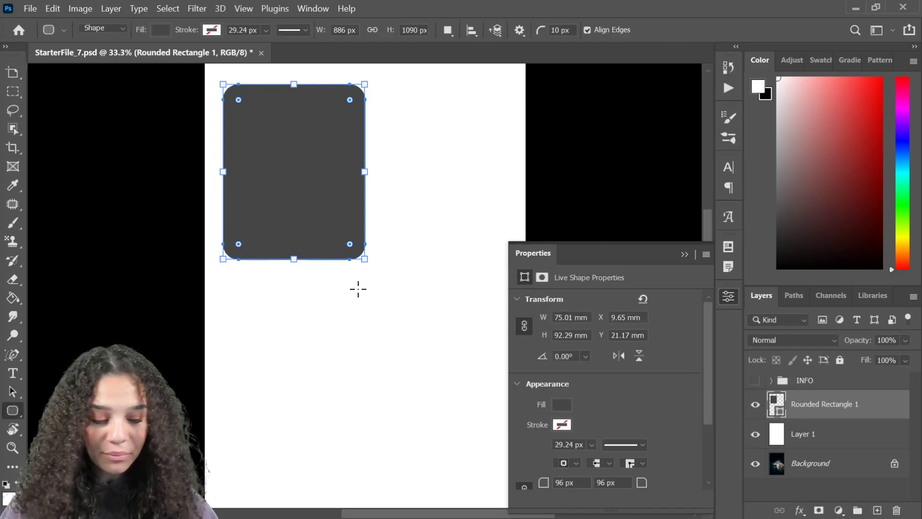
{"action": "left_click", "coordinate": [728, 296]}
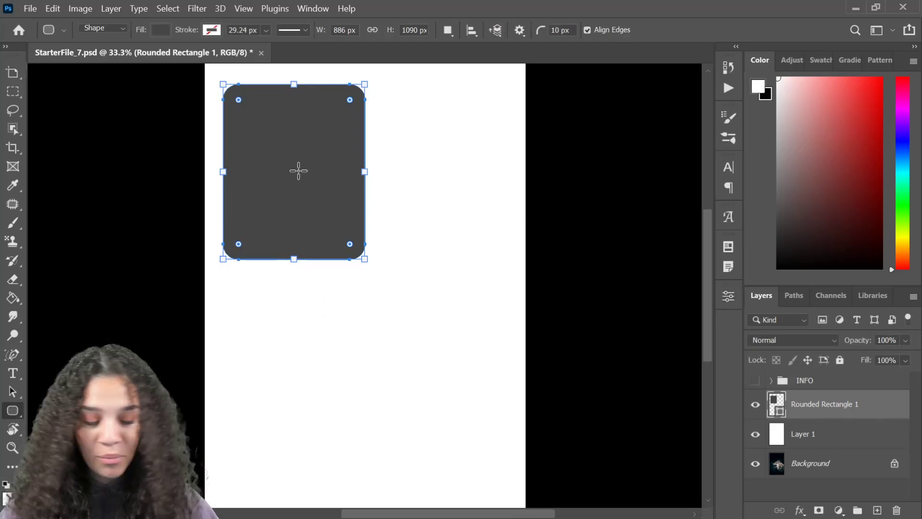
{"action": "key", "text": "ctrl+alt+t"}
{"action": "left_click_drag", "start_coordinate": [305, 166], "coordinate": [303, 224]}
{"action": "left_click_drag", "start_coordinate": [303, 223], "coordinate": [301, 239]}
{"action": "key", "text": "Return"}
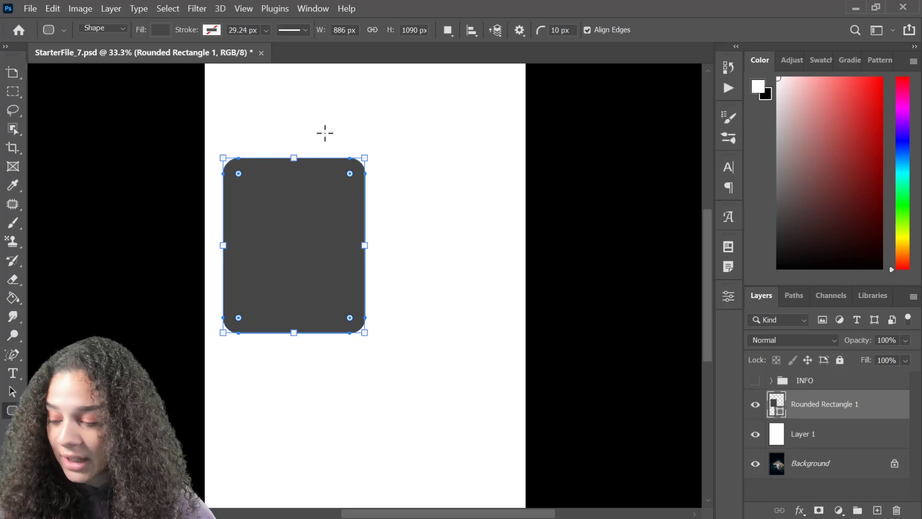
- Add a centre-aligned text heading "WEREWOLVES" on the canvas above the rounded rectangle
{"action": "key", "text": "t"}
{"action": "left_click", "coordinate": [354, 98]}
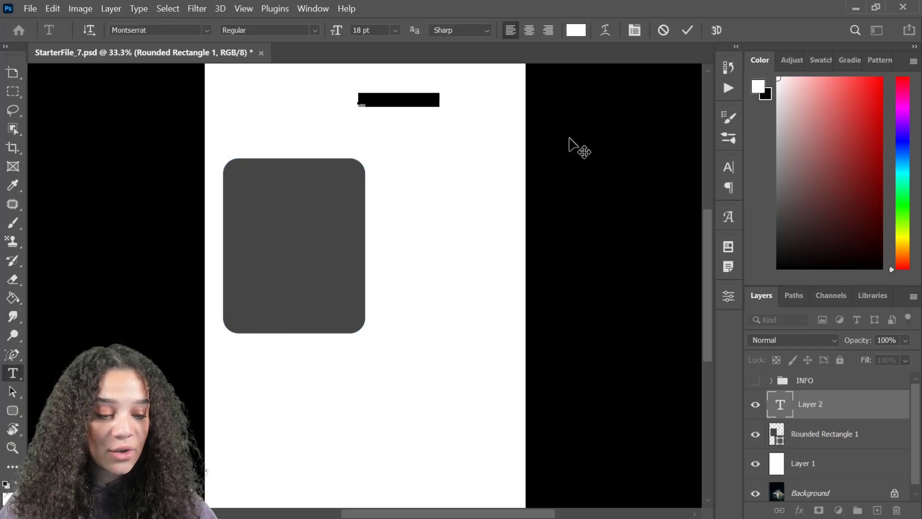
{"action": "left_click", "coordinate": [529, 32]}
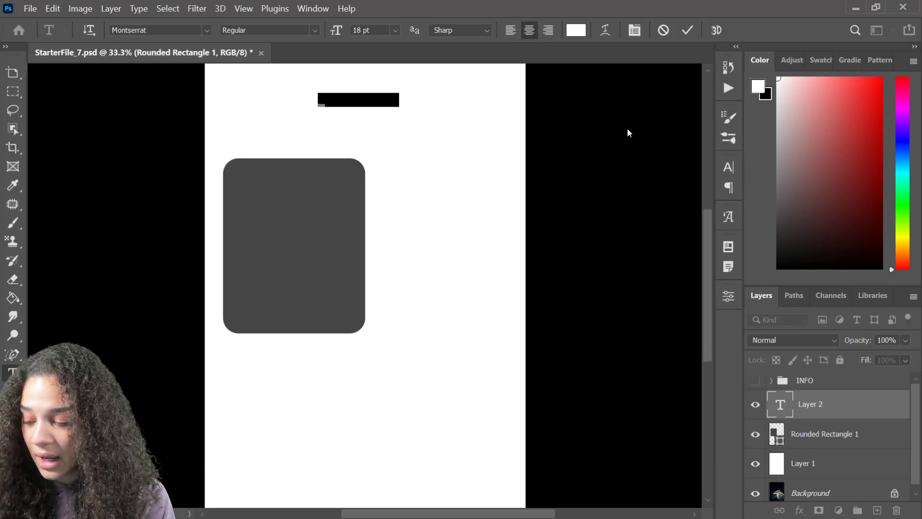
{"action": "key", "text": "BackSpace"}
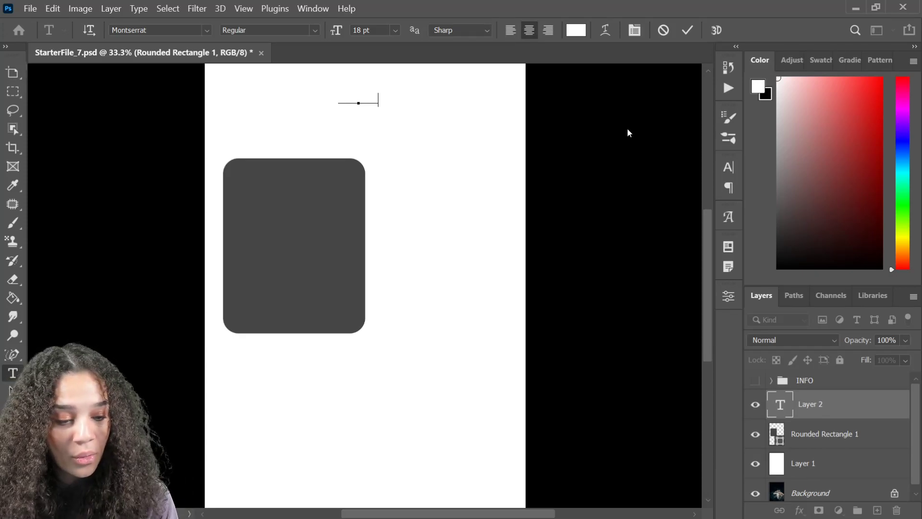
{"action": "key", "text": "BackSpace"}
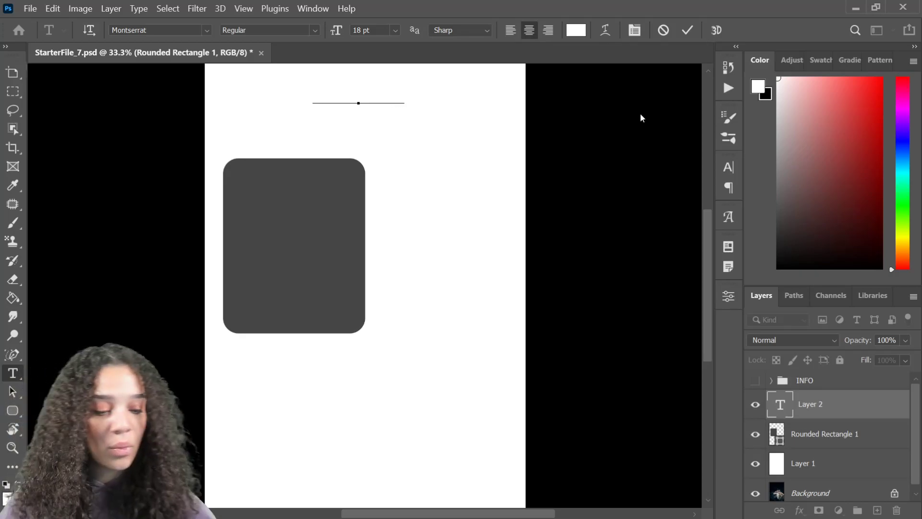
- Colour the WEREWOLVES heading black (#000000) and set its font to Mason Serif OT
{"action": "key", "text": "ctrl+a"}
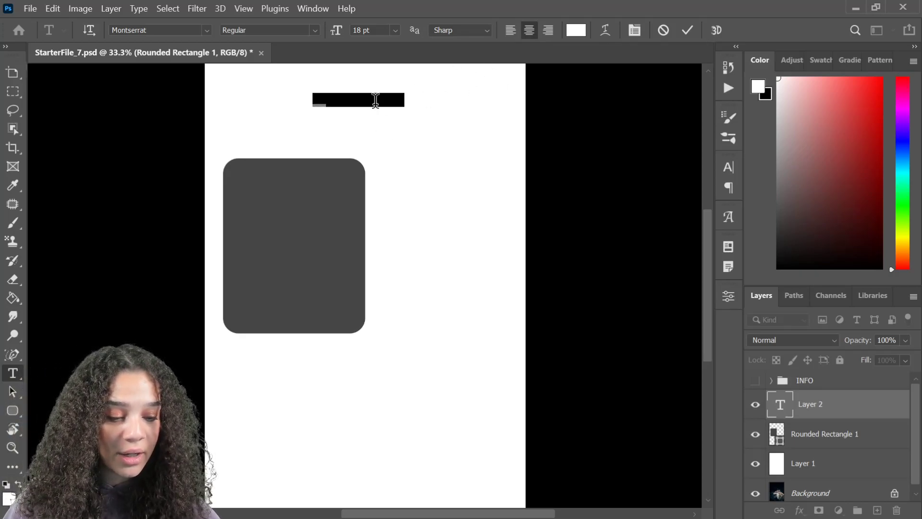
{"action": "left_click", "coordinate": [576, 31]}
{"action": "type", "text": "000000"}
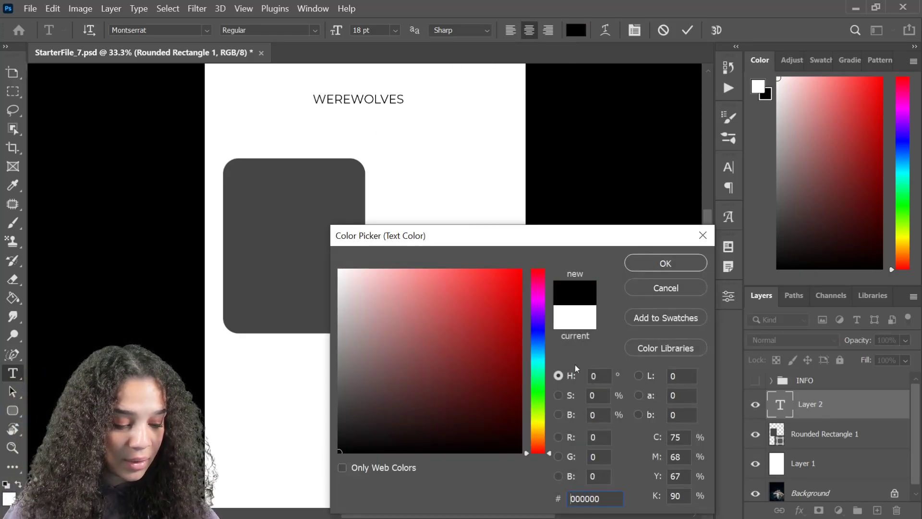
{"action": "left_click", "coordinate": [678, 260]}
{"action": "left_click", "coordinate": [207, 29]}
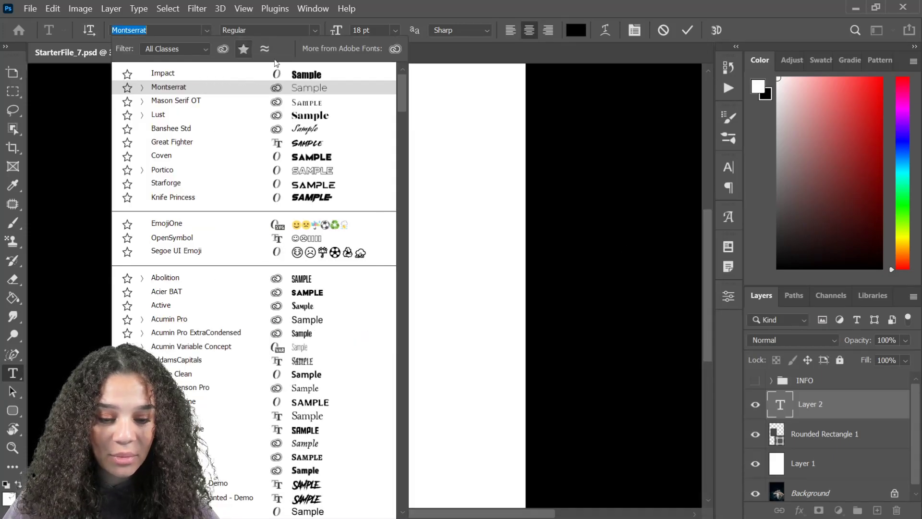
{"action": "left_click", "coordinate": [325, 107]}
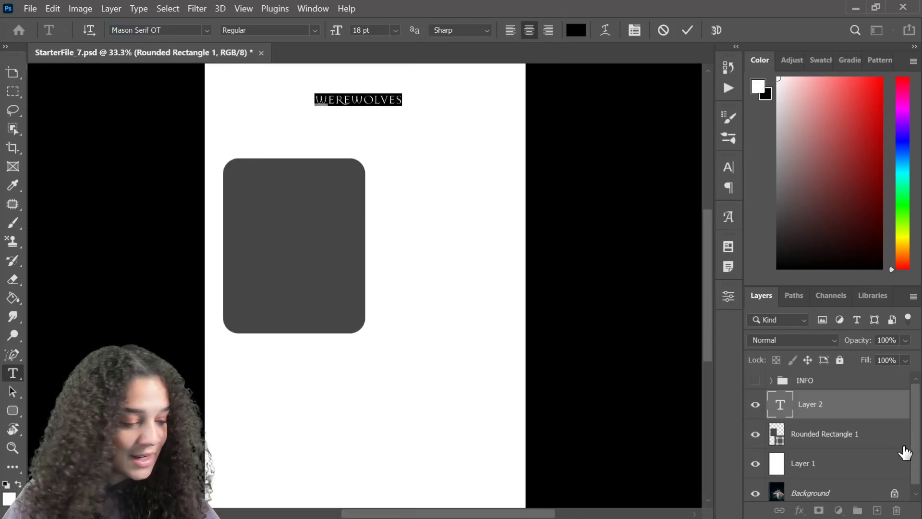
{"action": "left_click", "coordinate": [872, 414]}
- Scale the WEREWOLVES heading up from its centre to about 145 mm wide so it spans most of the page
{"action": "key", "text": "ctrl+t"}
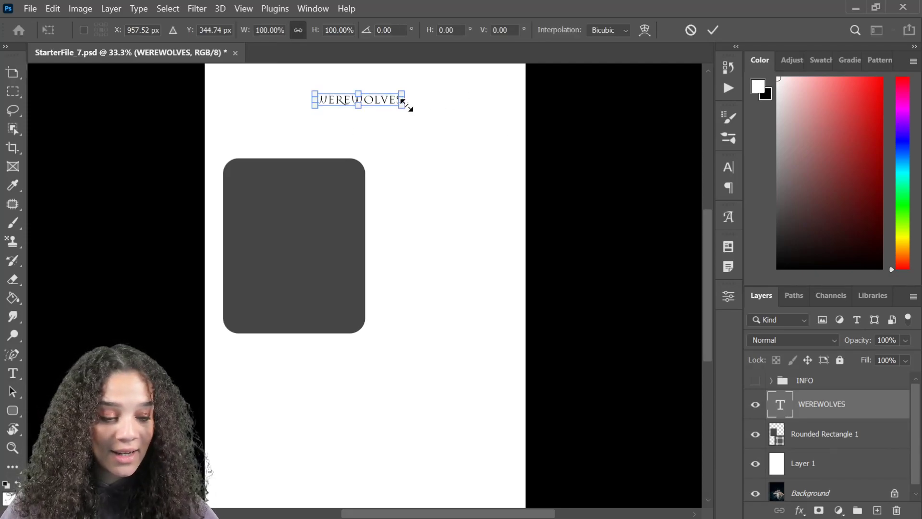
{"action": "left_click_drag", "start_coordinate": [399, 90], "coordinate": [495, 76]}
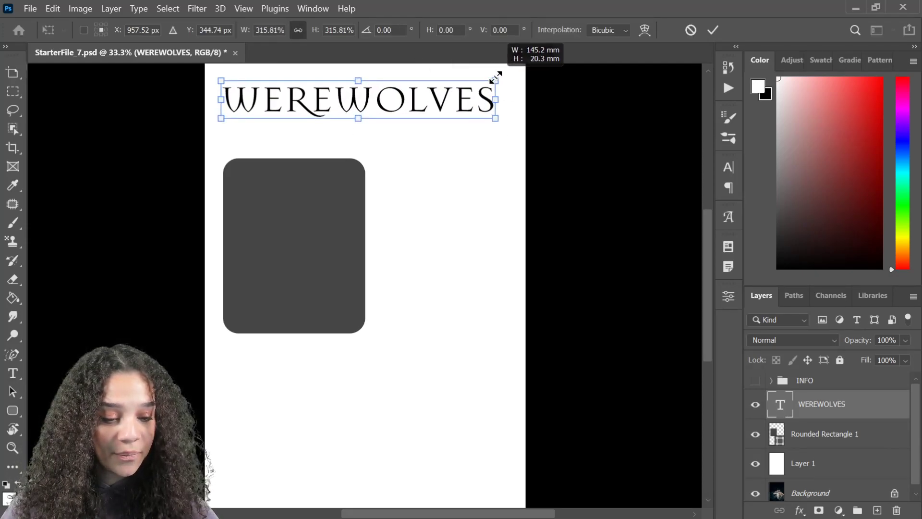
{"action": "key", "text": "Return"}
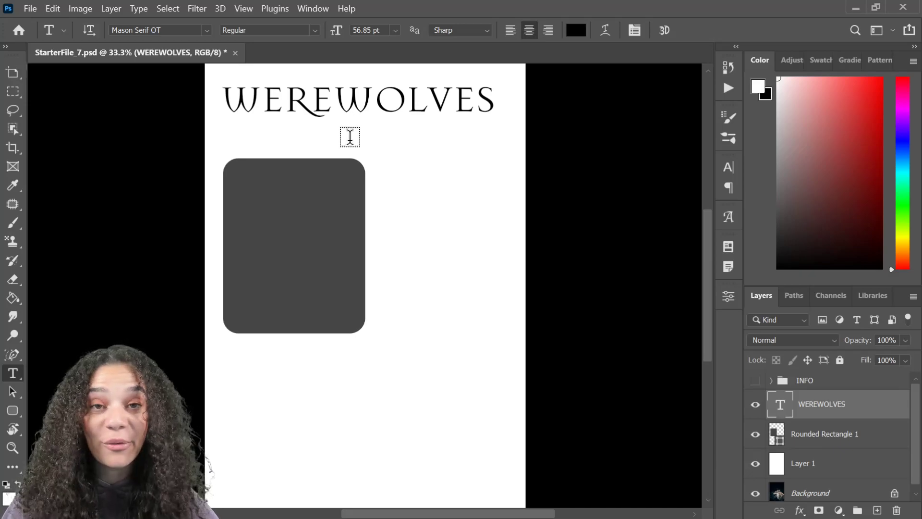
- Add a centred subtitle "Also see index pg. for lycanthropy" below the WEREWOLVES heading in the same font
{"action": "left_click", "coordinate": [350, 134]}
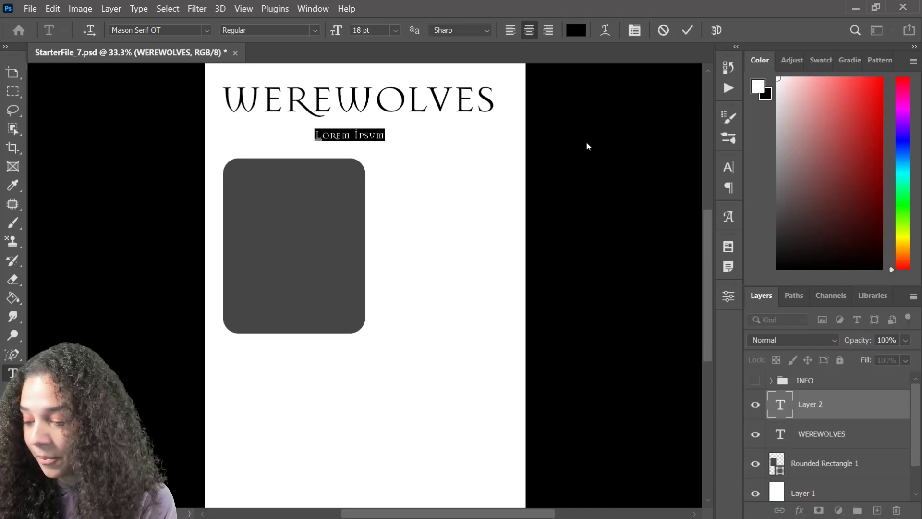
{"action": "key", "text": "BackSpace"}
{"action": "type", "text": "black"}
{"action": "key", "text": "BackSpace"}
{"action": "key", "text": "BackSpace"}
{"action": "key", "text": "BackSpace"}
{"action": "key", "text": "BackSpace"}
{"action": "key", "text": "BackSpace"}
{"action": "type", "text": "Also see index "}
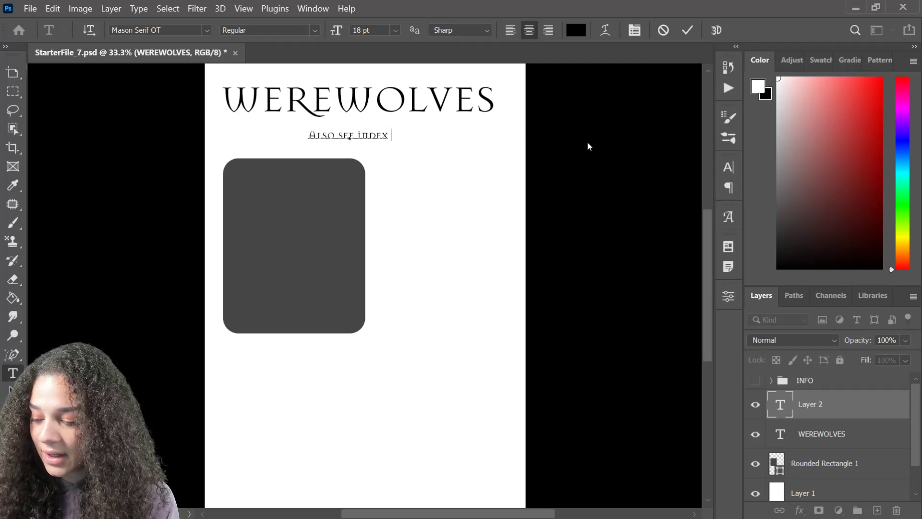
{"action": "type", "text": "pg. "}
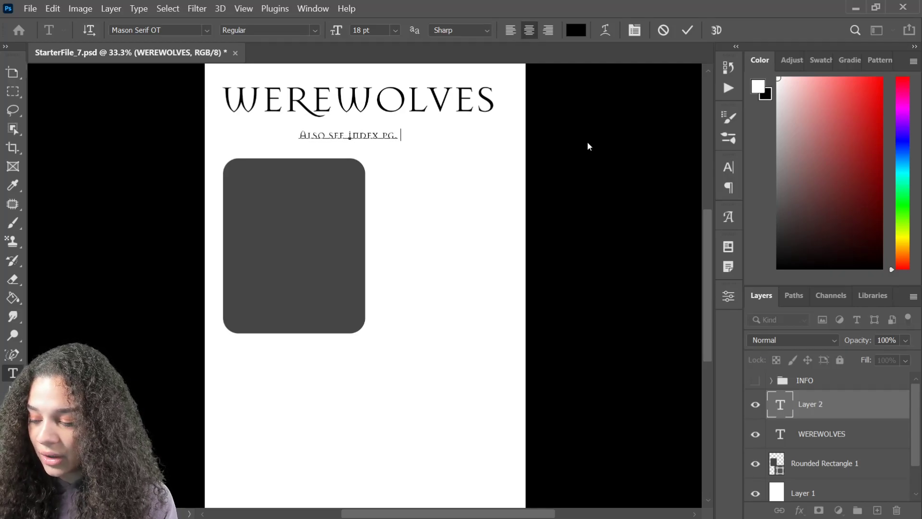
{"action": "type", "text": "for lycanthr"}
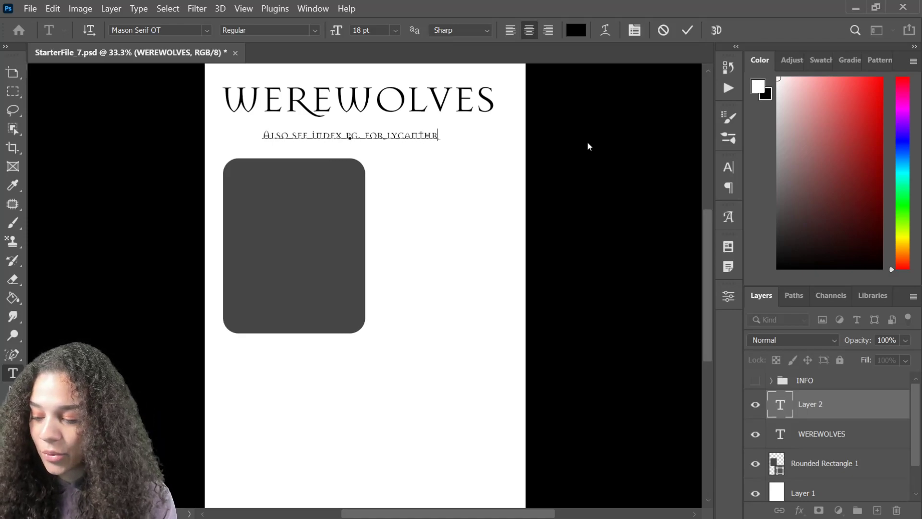
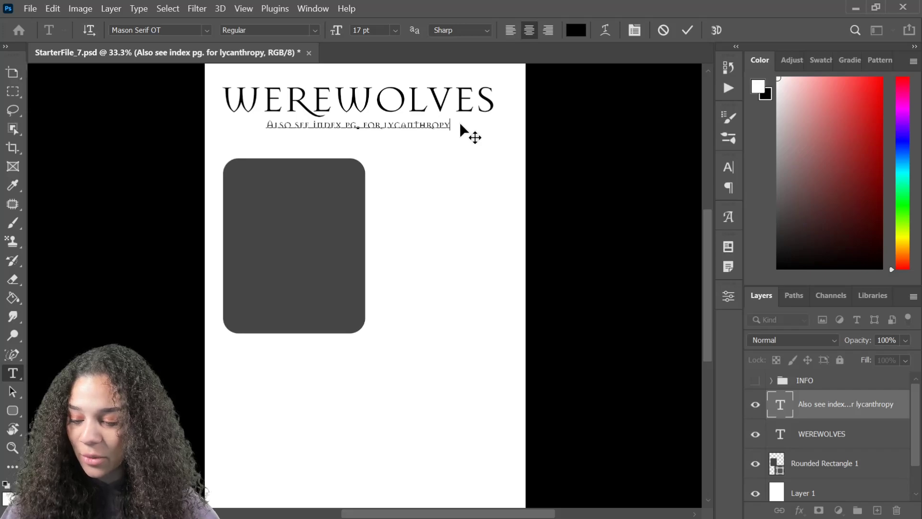
- Enclose the lycanthropy subtitle in parentheses
{"action": "type", "text": ")"}
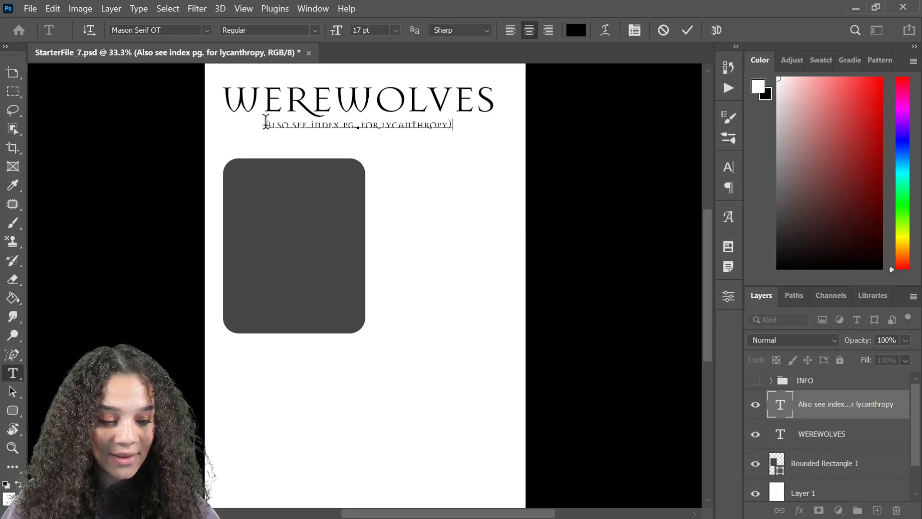
{"action": "type", "text": "("}
{"action": "key", "text": "BackSpace"}
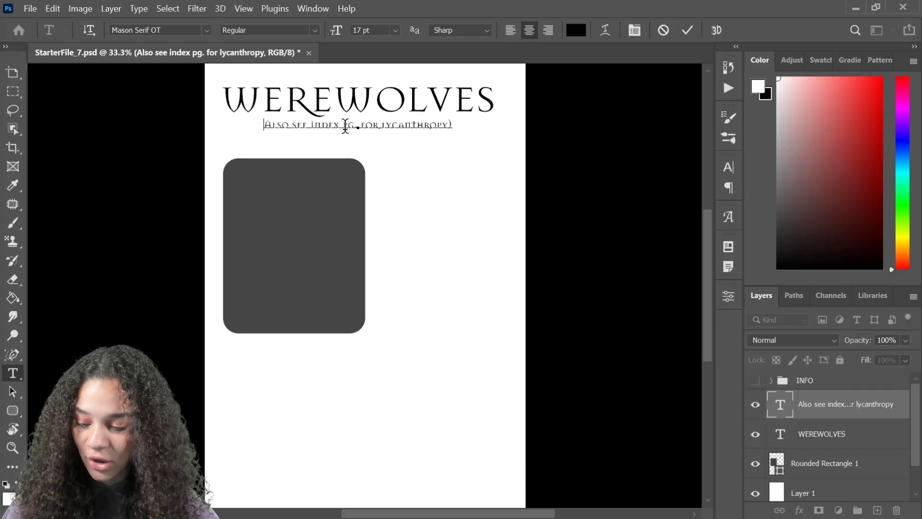
{"action": "key", "text": "ctrl+Return"}
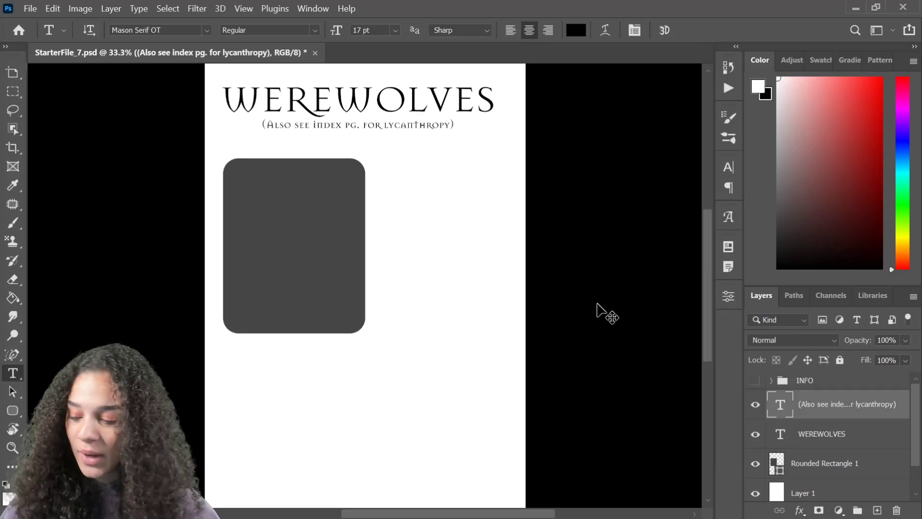
- Move the lycanthropy subtitle slightly up, closer to the WEREWOLVES heading
{"action": "key", "text": "ctrl+t"}
{"action": "left_click_drag", "start_coordinate": [383, 127], "coordinate": [379, 120]}
{"action": "key", "text": "Return"}
{"action": "key", "text": "t"}
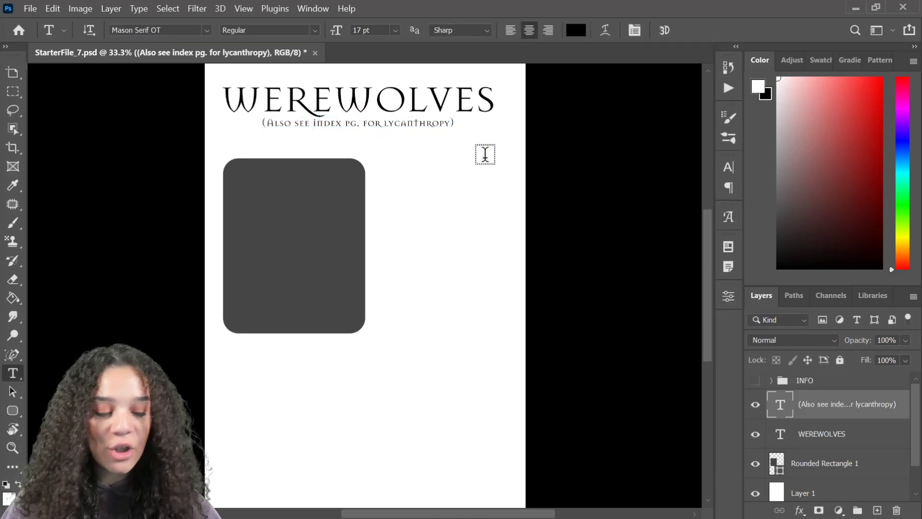
{"action": "left_click", "coordinate": [882, 437]}
{"action": "key", "text": "ctrl+t"}
{"action": "key", "text": "Return"}
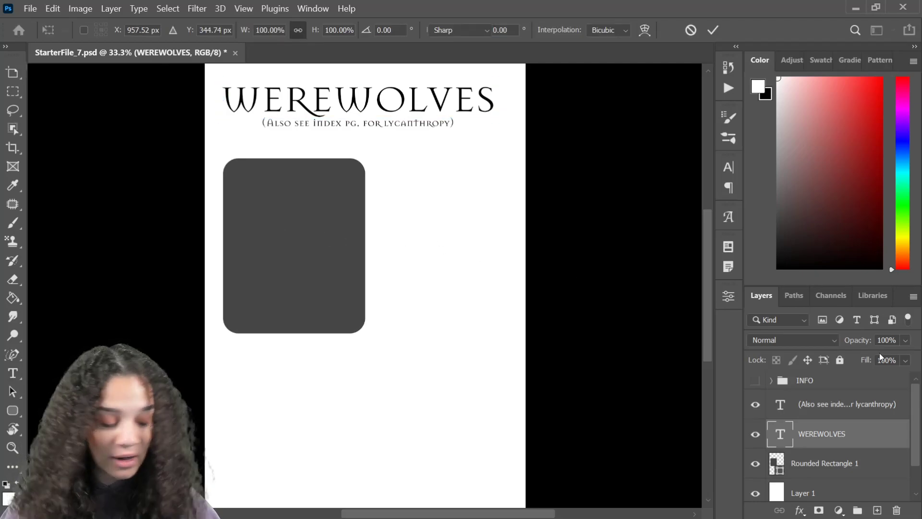
- Move the rounded rectangle slightly up, closer to the subtitle
{"action": "left_click", "coordinate": [850, 462]}
{"action": "key", "text": "ctrl+t"}
{"action": "left_click_drag", "start_coordinate": [293, 290], "coordinate": [292, 275]}
{"action": "key", "text": "Return"}
- Add a left-aligned 18 pt Lorem ipsum paragraph box about 65 mm wide beside the rounded rectangle's right edge
{"action": "left_click_drag", "start_coordinate": [382, 151], "coordinate": [505, 311]}
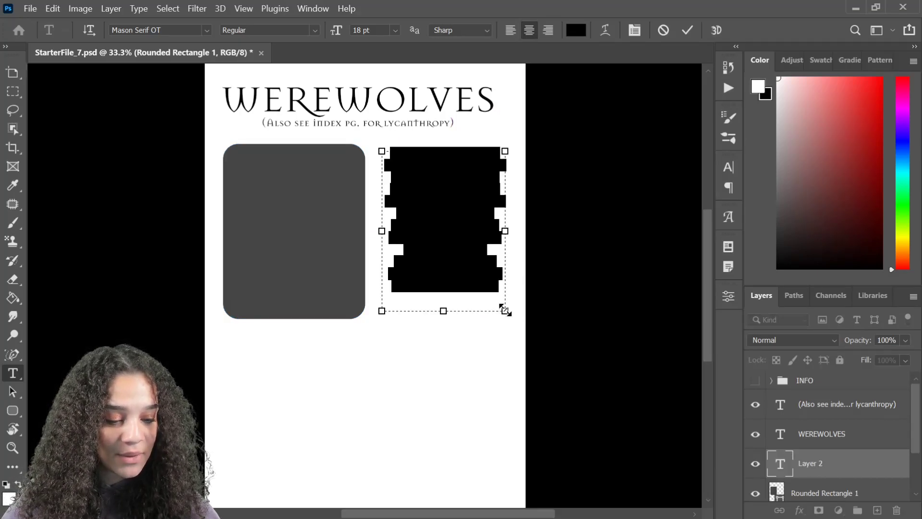
{"action": "left_click", "coordinate": [511, 30]}
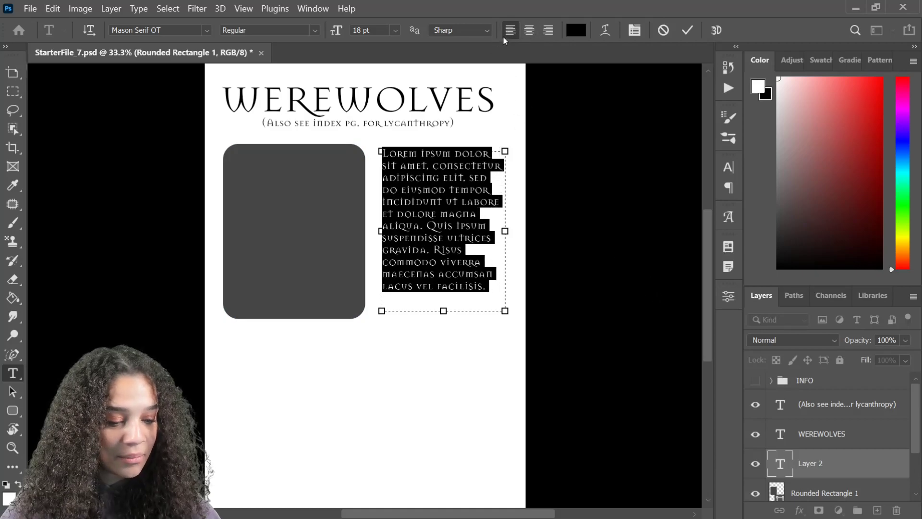
{"action": "left_click", "coordinate": [867, 463]}
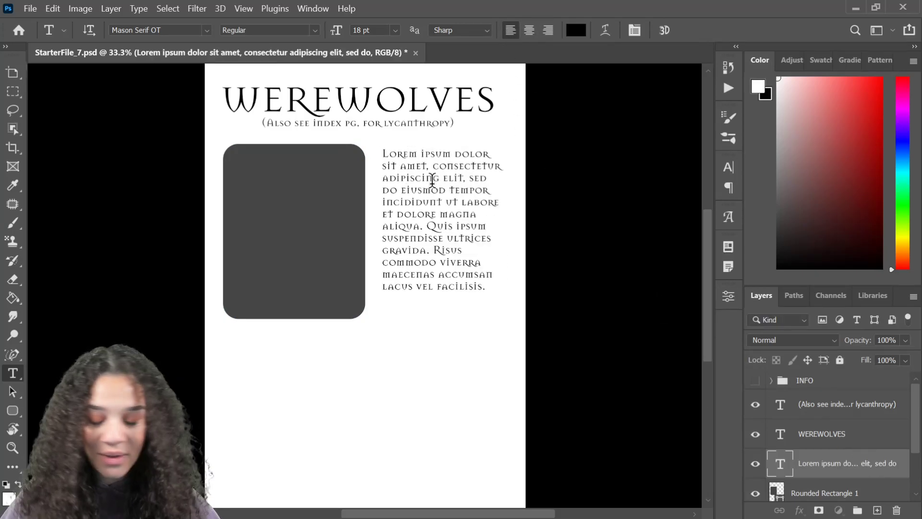
- Try to scale the paragraph beside the rectangle to about 102% so its top edge meets the rectangle's top
{"action": "key", "text": "ctrl+t"}
{"action": "left_click", "coordinate": [441, 144]}
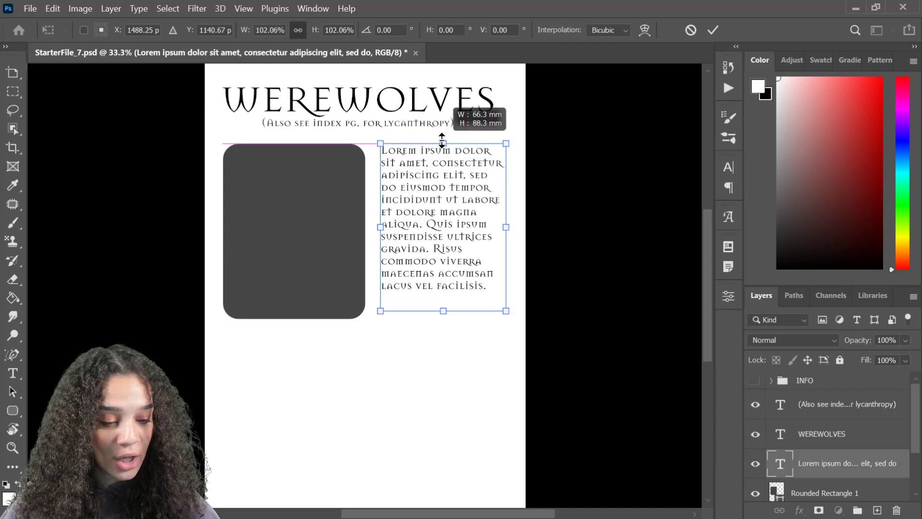
{"action": "key", "text": "Return"}
- Add a wide paragraph box below the rounded rectangle and fill it with repeated copies of the Lorem ipsum text
{"action": "key", "text": "t"}
{"action": "mouse_move", "coordinate": [422, 329]}
{"action": "left_mouse_down"}
{"action": "mouse_move", "coordinate": [391, 257]}
{"action": "mouse_move", "coordinate": [410, 317]}
{"action": "left_mouse_up"}
{"action": "left_click_drag", "start_coordinate": [235, 278], "coordinate": [506, 438]}
{"action": "left_click_drag", "start_coordinate": [290, 346], "coordinate": [224, 273]}
{"action": "key", "text": "ctrl+c"}
{"action": "left_click", "coordinate": [289, 343]}
{"action": "key", "text": "ctrl+v"}
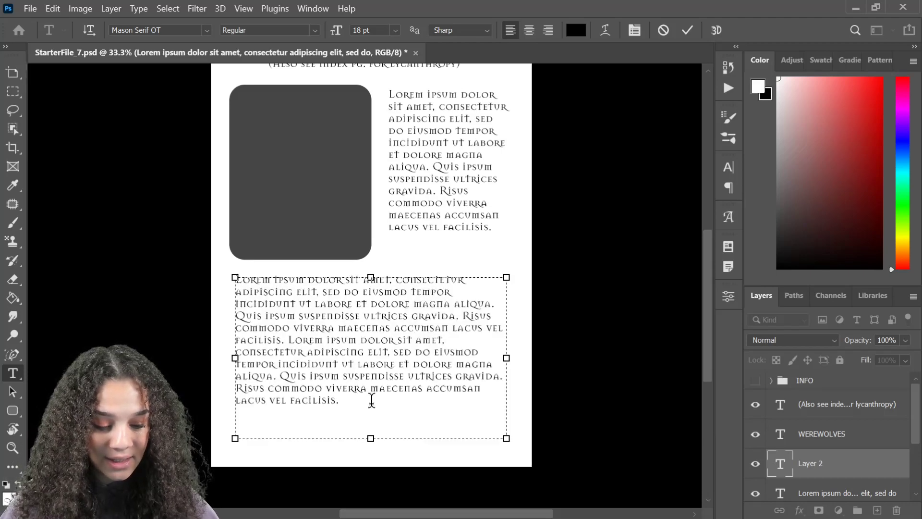
{"action": "key", "text": "ctrl+v"}
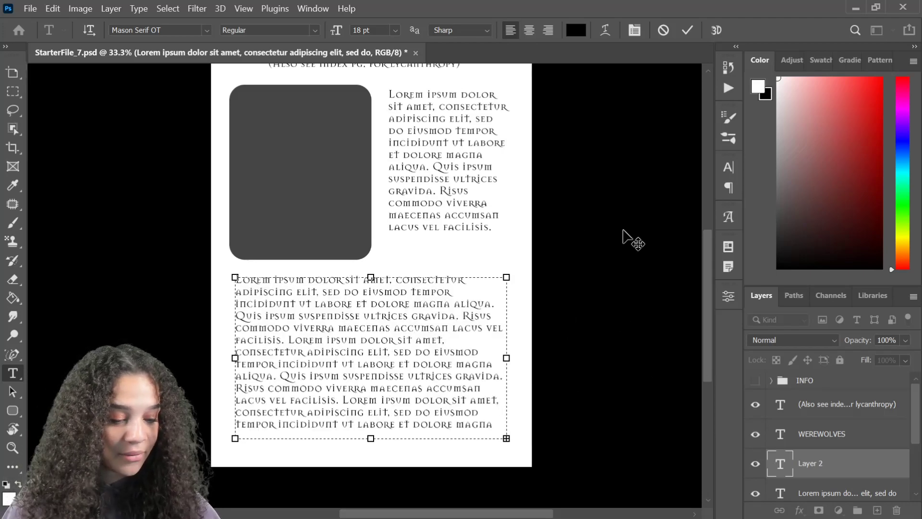
{"action": "left_click", "coordinate": [578, 258]}
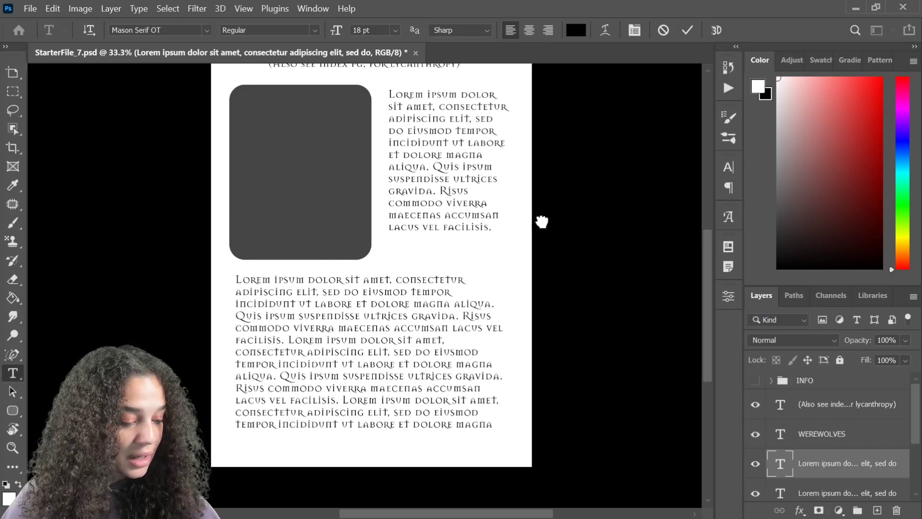
- Append more Lorem ipsum to the paragraph beside the rectangle and extend its box up to the rectangle's top and down to the lower paragraph
{"action": "left_click", "coordinate": [468, 198]}
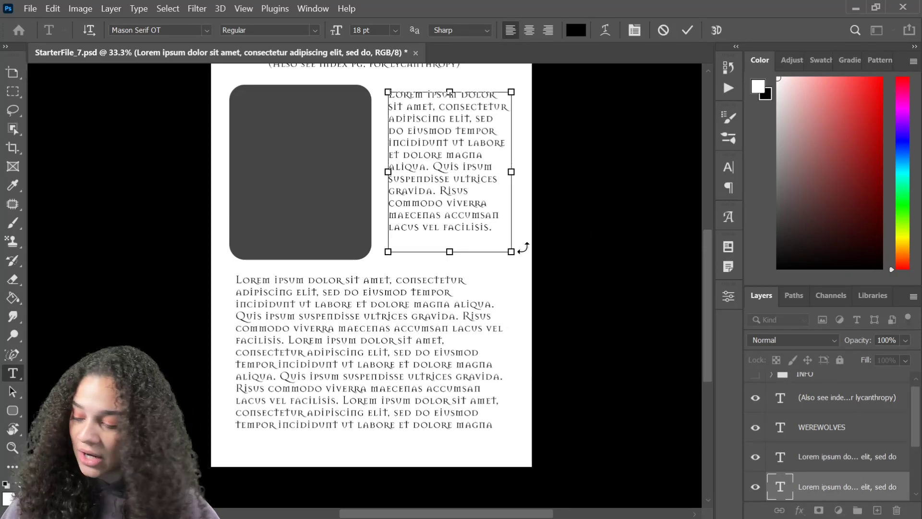
{"action": "key", "text": "Delete"}
{"action": "left_click_drag", "start_coordinate": [449, 253], "coordinate": [452, 271]}
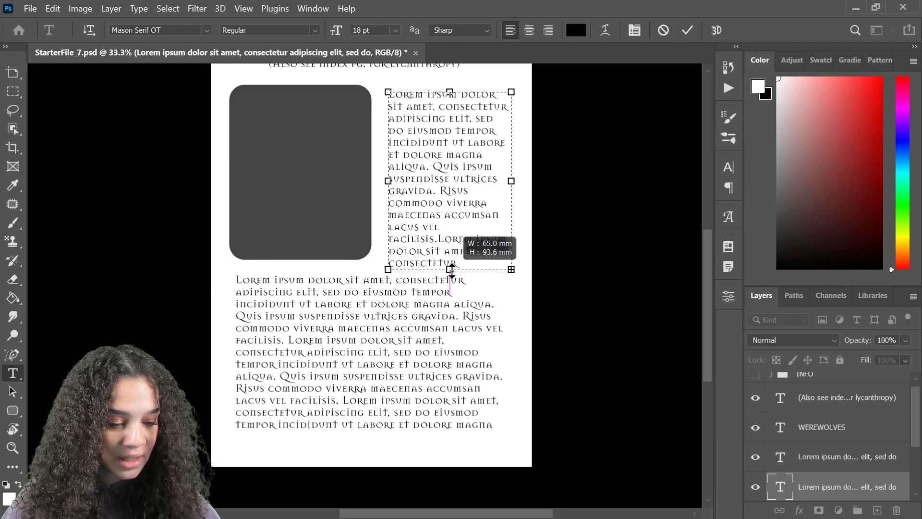
{"action": "left_click_drag", "start_coordinate": [450, 91], "coordinate": [450, 84]}
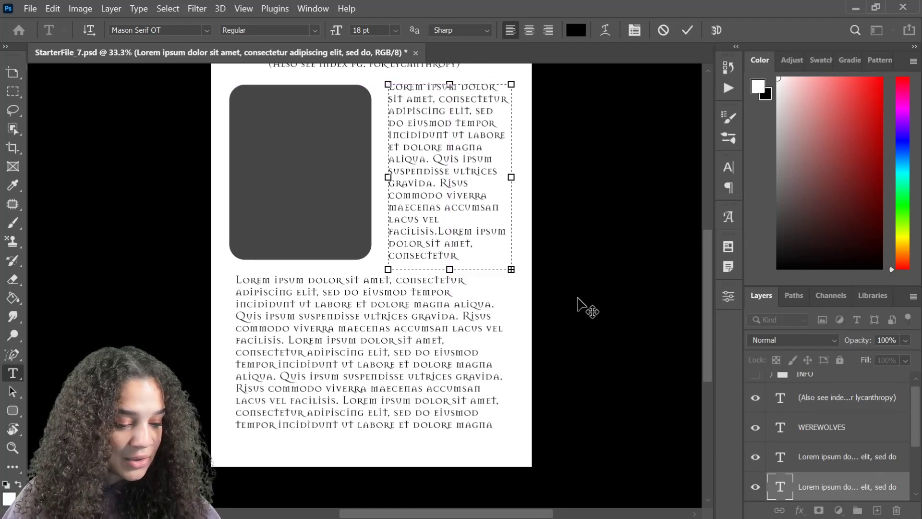
{"action": "left_click_drag", "start_coordinate": [453, 270], "coordinate": [451, 277]}
- Set the opacity of the WEREWOLVES heading layer to 99%
{"action": "left_click", "coordinate": [878, 430]}
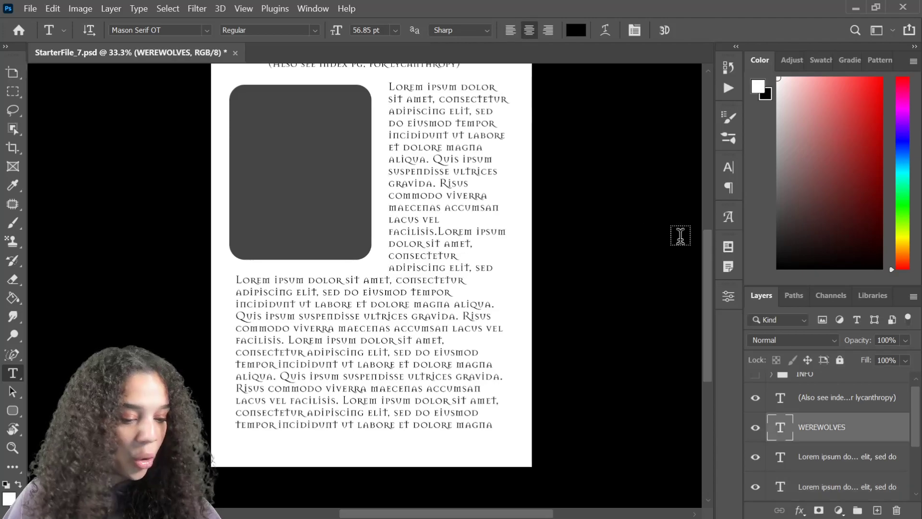
{"action": "key", "text": "9"}
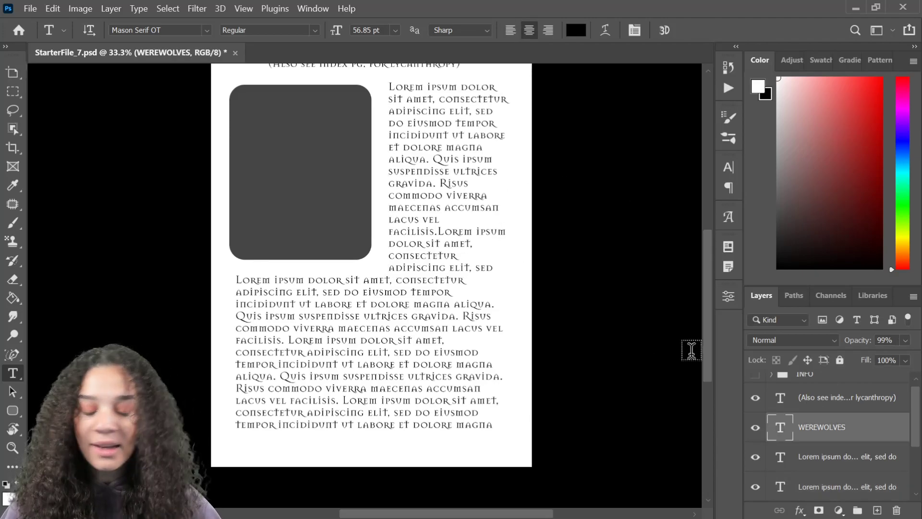
- Move the rounded rectangle about 3.1 mm right so its left edge lines up with the lower paragraph
{"action": "left_click", "coordinate": [853, 401]}
{"action": "key", "text": "ctrl+minus"}
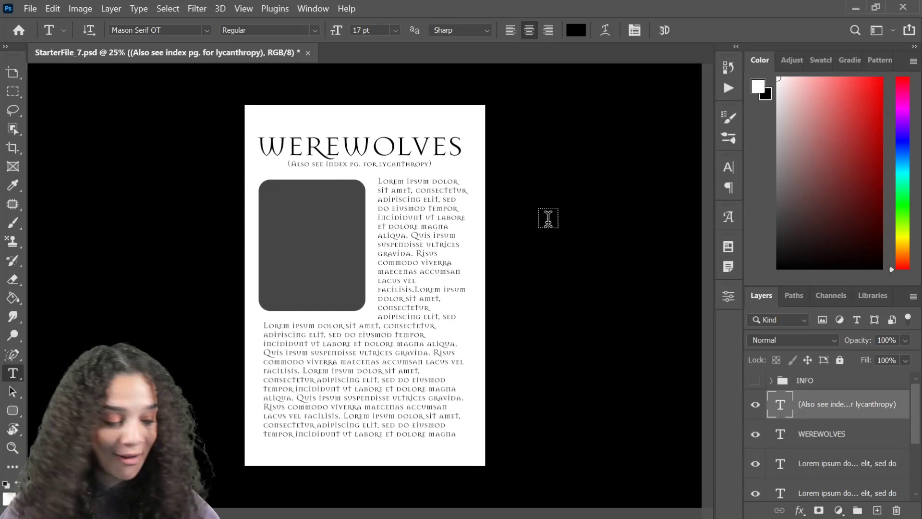
{"action": "left_click", "coordinate": [313, 263], "text": "ctrl"}
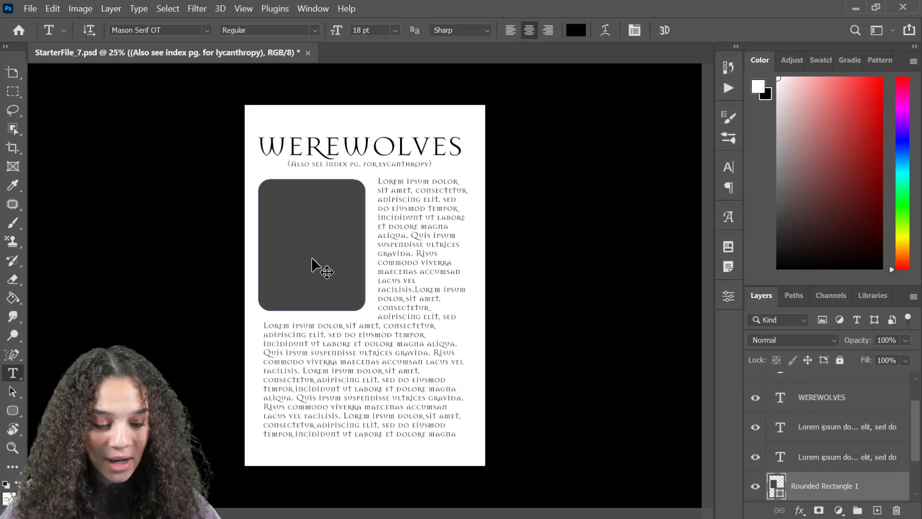
{"action": "key", "text": "ctrl+t"}
{"action": "left_click_drag", "start_coordinate": [328, 262], "coordinate": [332, 262]}
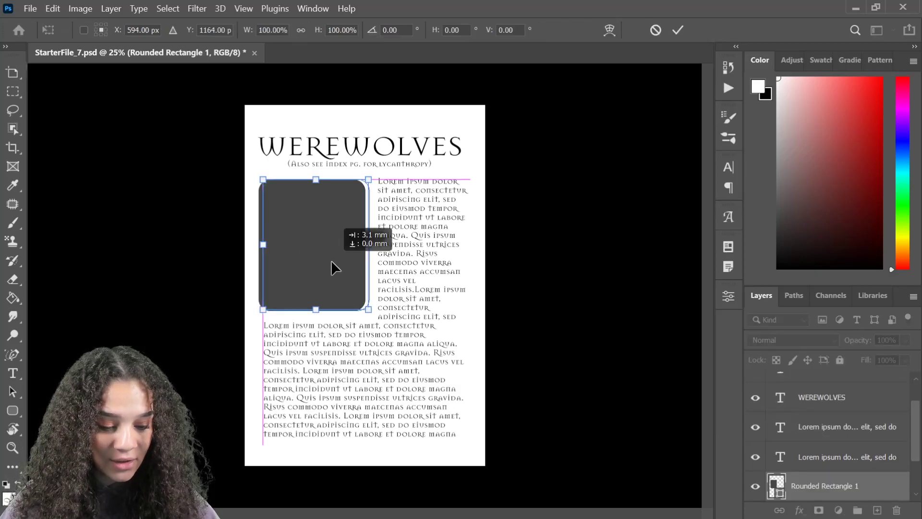
{"action": "key", "text": "Return"}
{"action": "key", "text": "t"}
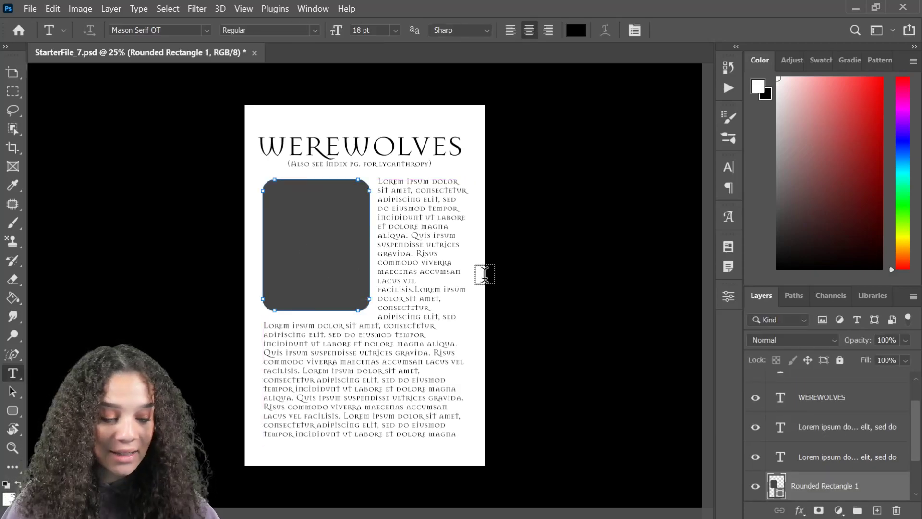
{"action": "key", "text": "ctrl+minus"}
{"action": "key", "text": "ctrl+plus"}
{"action": "key", "text": "ctrl+plus"}
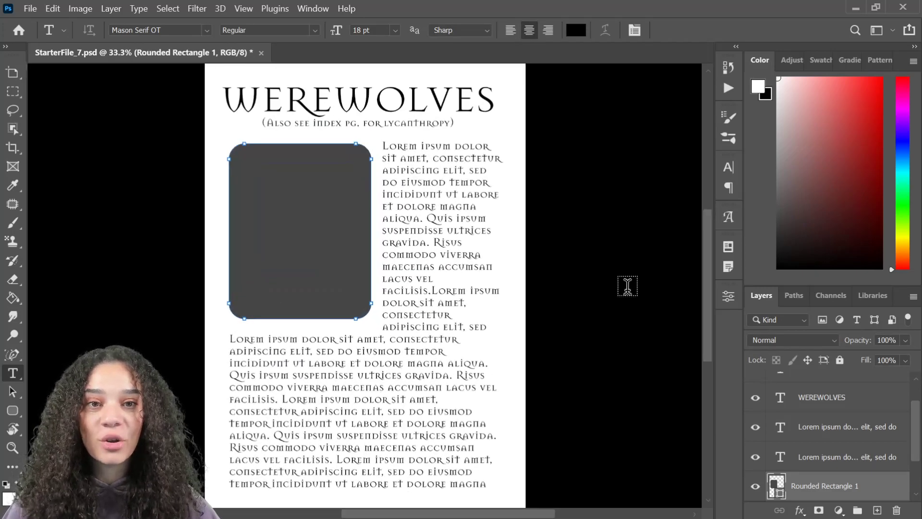
{"action": "key", "text": "ctrl+minus"}
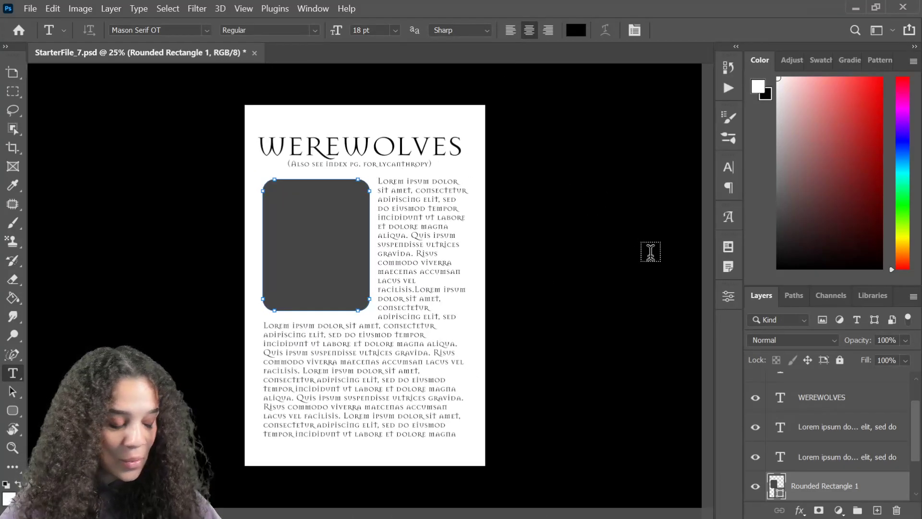
- Move the WEREWOLVES heading slightly up the page, away from the subtitle
{"action": "left_click", "coordinate": [848, 399]}
{"action": "key", "text": "ctrl+t"}
{"action": "left_click_drag", "start_coordinate": [413, 154], "coordinate": [414, 142]}
{"action": "key", "text": "Return"}
{"action": "key", "text": "t"}
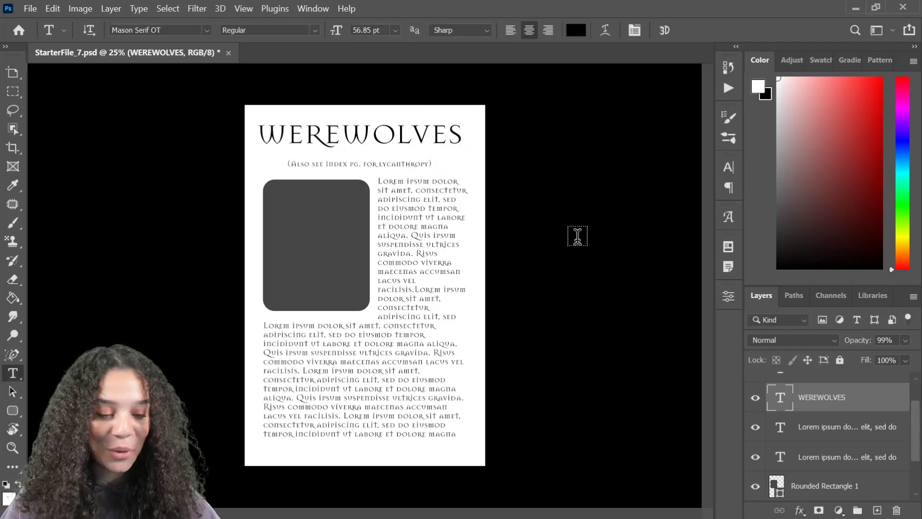
- Move the lycanthropy subtitle up directly beneath the WEREWOLVES heading, to about Y 399 px
{"action": "left_click", "coordinate": [400, 161]}
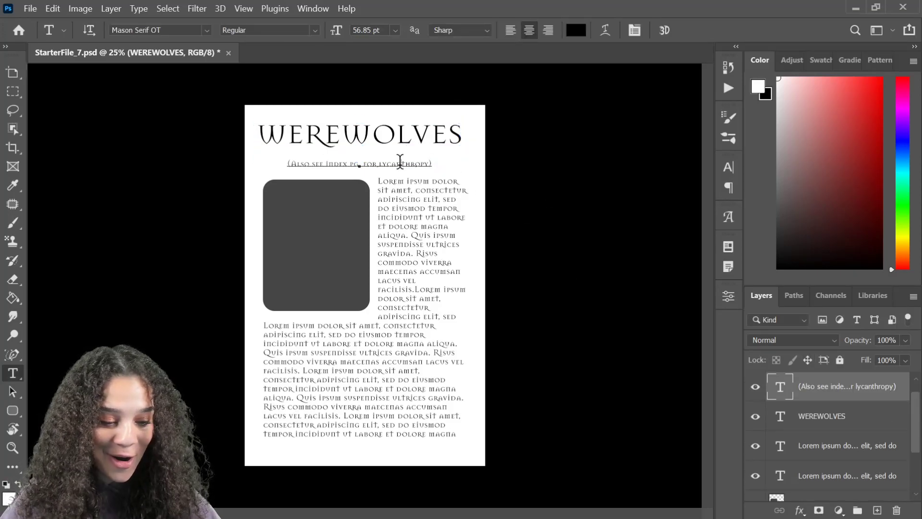
{"action": "left_click", "coordinate": [889, 401]}
{"action": "key", "text": "ctrl+t"}
{"action": "left_click_drag", "start_coordinate": [385, 164], "coordinate": [383, 155]}
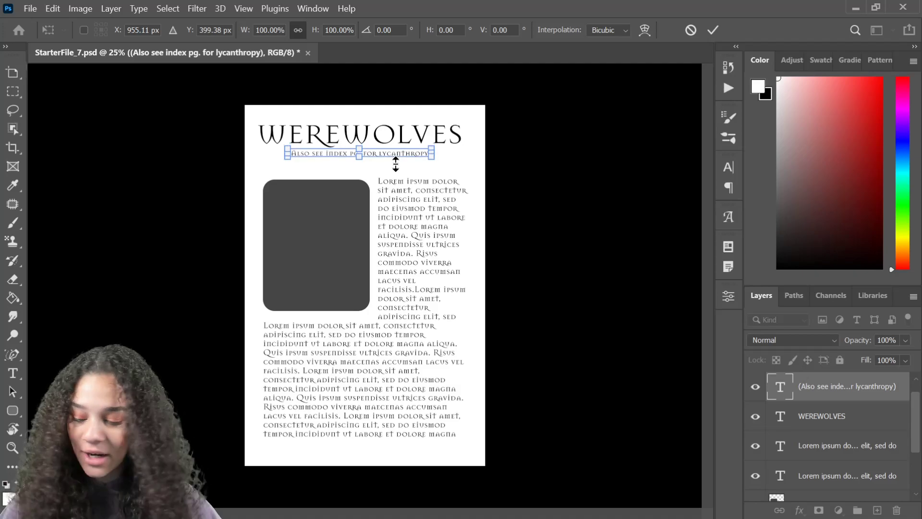
{"action": "key", "text": "Return"}
{"action": "key", "text": "ctrl+minus"}
{"action": "key", "text": "ctrl+equal"}
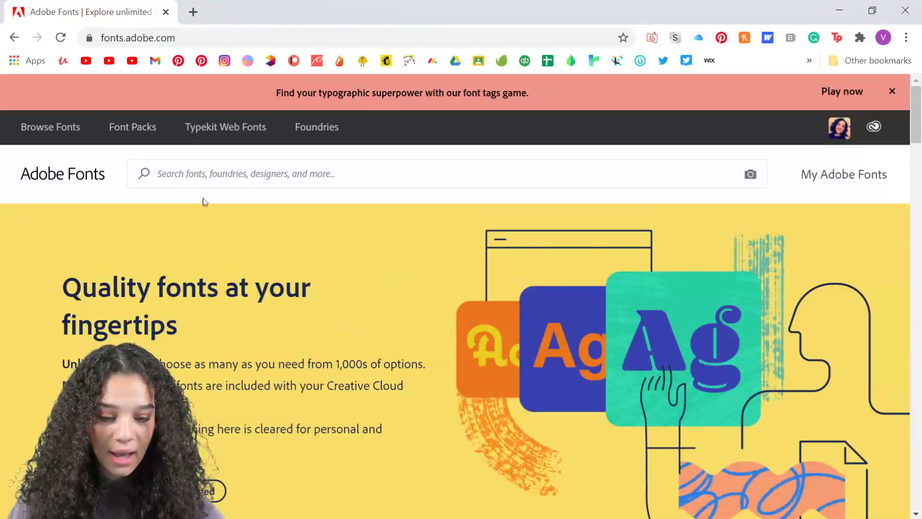
- Search the Adobe Fonts website for "mason serif ot" and open the Mason Serif family page
{"action": "left_click", "coordinate": [202, 163]}
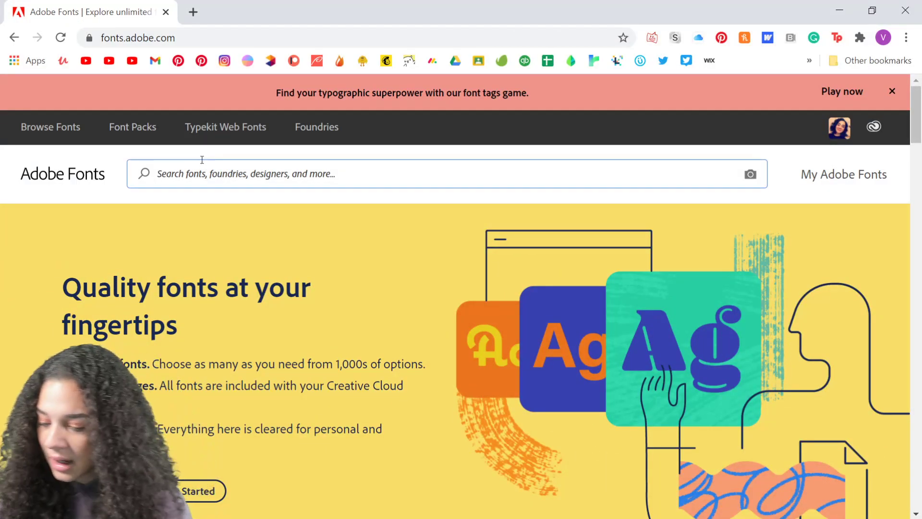
{"action": "type", "text": "mason"}
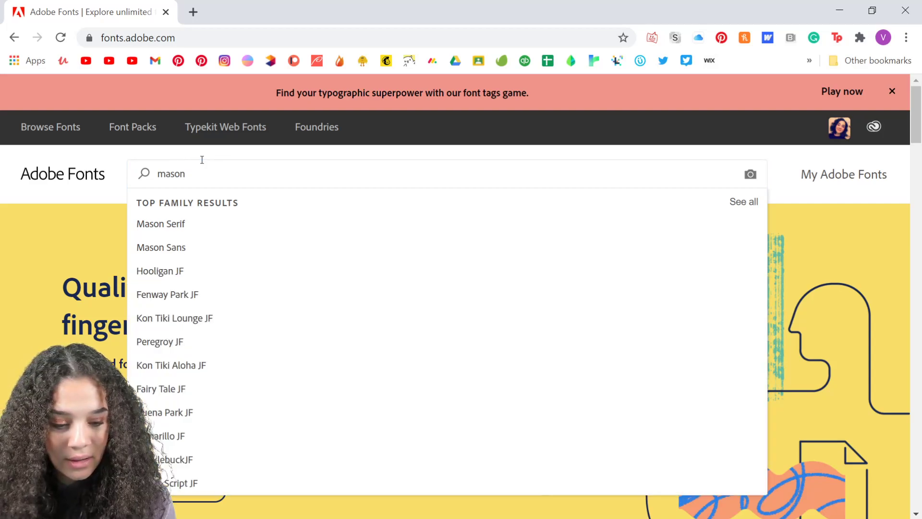
{"action": "type", "text": " s"}
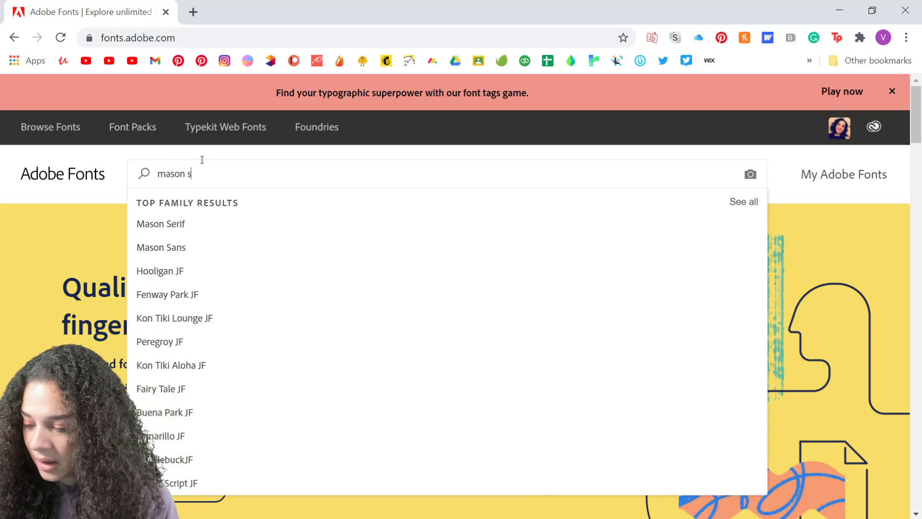
{"action": "type", "text": "erif ot"}
{"action": "key", "text": "Return"}
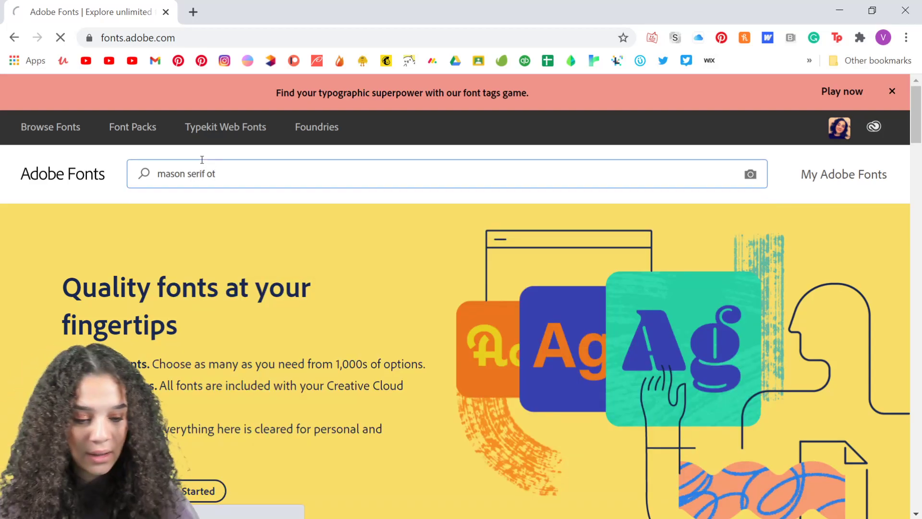
{"action": "scroll", "coordinate": [230, 213], "scroll_direction": "down", "scroll_amount": 3}
{"action": "left_click", "coordinate": [181, 331]}
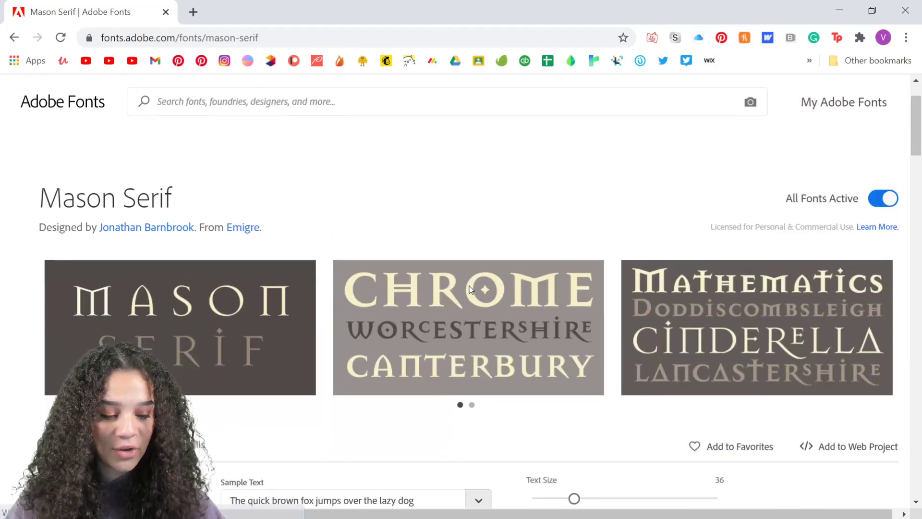
- Look over the Mason Serif family page and return to Photoshop
{"action": "scroll", "coordinate": [461, 278], "scroll_direction": "down", "scroll_amount": 2}
{"action": "scroll", "coordinate": [459, 273], "scroll_direction": "up", "scroll_amount": 2}
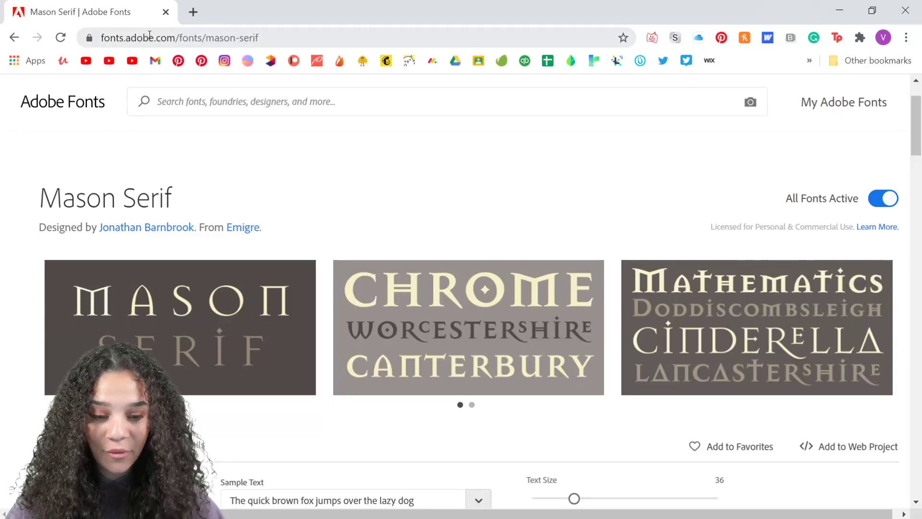
{"action": "left_click", "coordinate": [150, 38]}
{"action": "key", "text": "alt+Tab"}
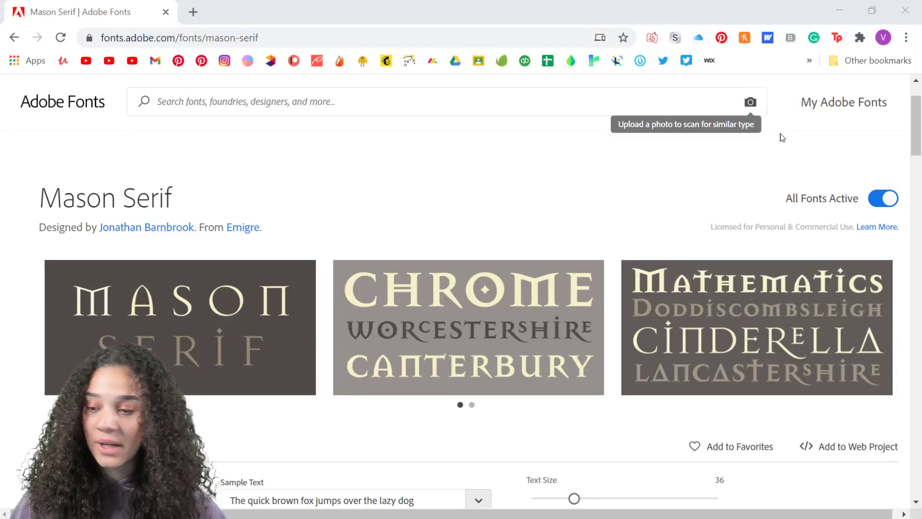
{"action": "left_click", "coordinate": [839, 11]}
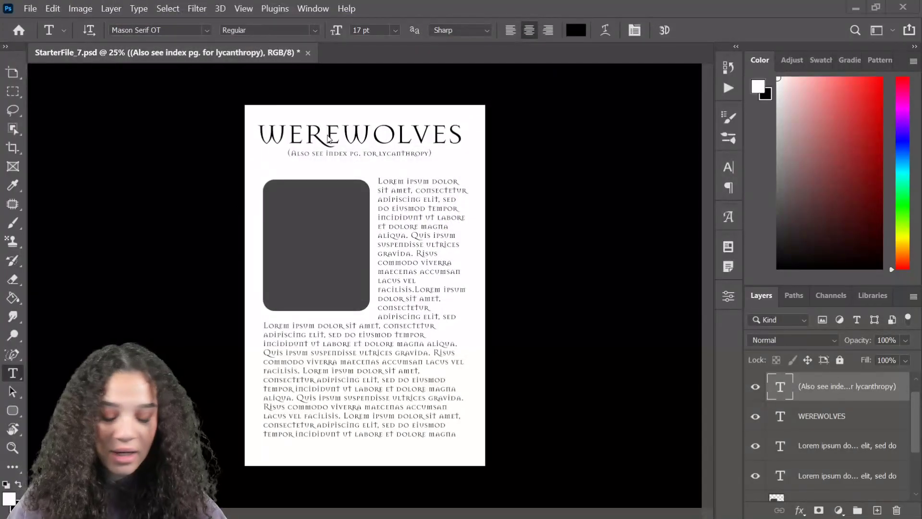
- Change the font style of the WEREWOLVES heading to Bold
{"action": "double_click", "coordinate": [361, 138]}
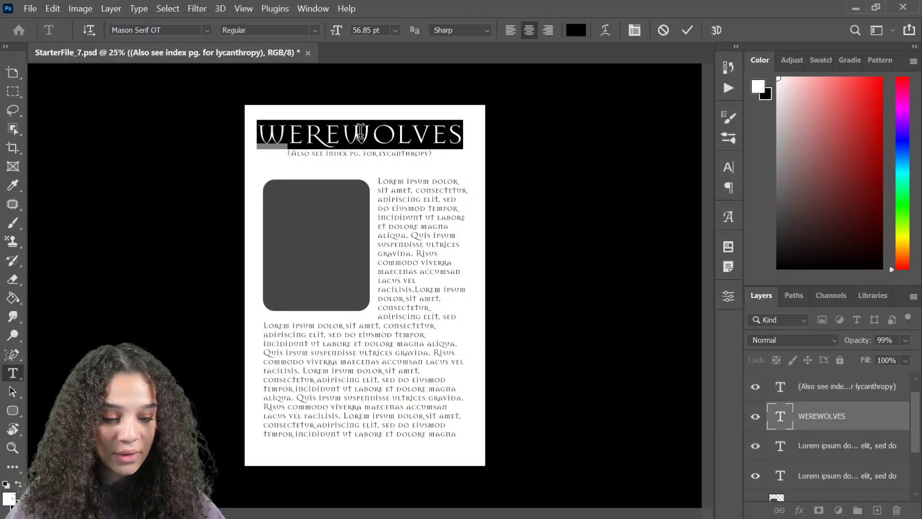
{"action": "left_click", "coordinate": [318, 28]}
{"action": "left_click", "coordinate": [277, 54]}
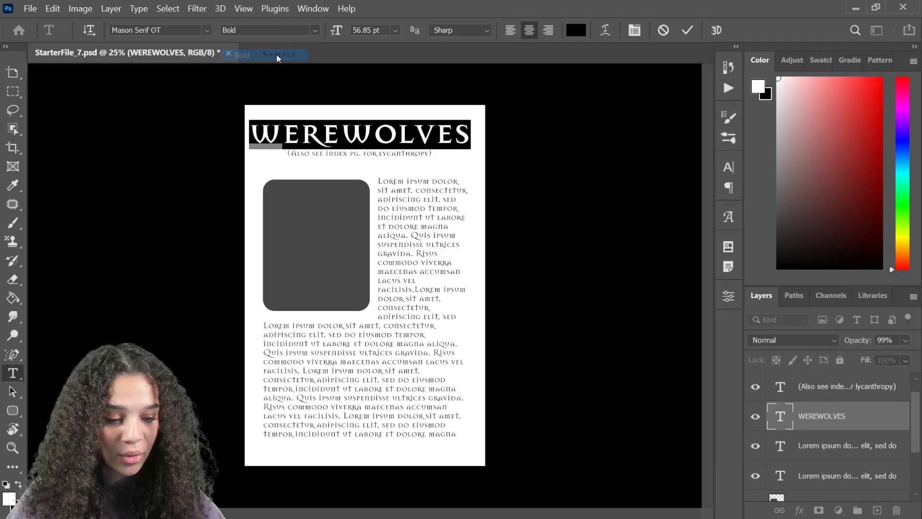
{"action": "left_click", "coordinate": [876, 421]}
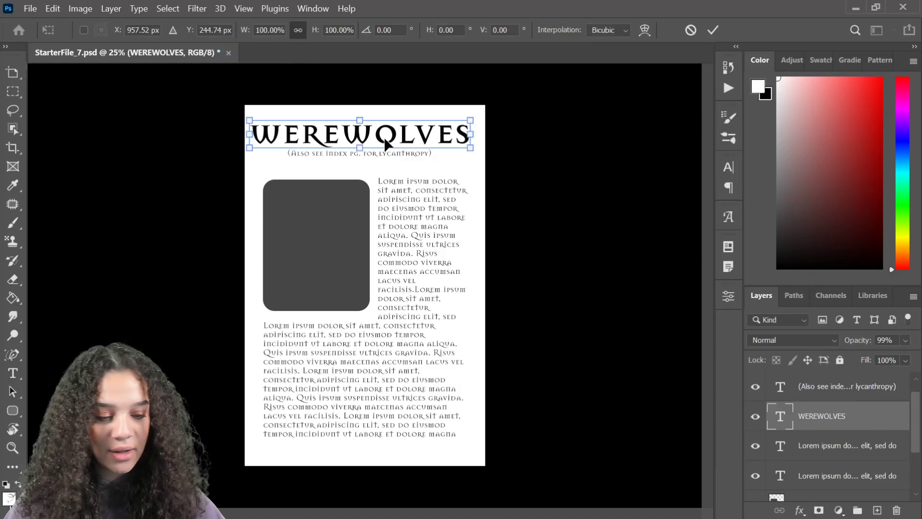
- Shift the bold WEREWOLVES heading right to centre it horizontally on the page, at about X 996 px
{"action": "left_click_drag", "start_coordinate": [385, 142], "coordinate": [388, 142]}
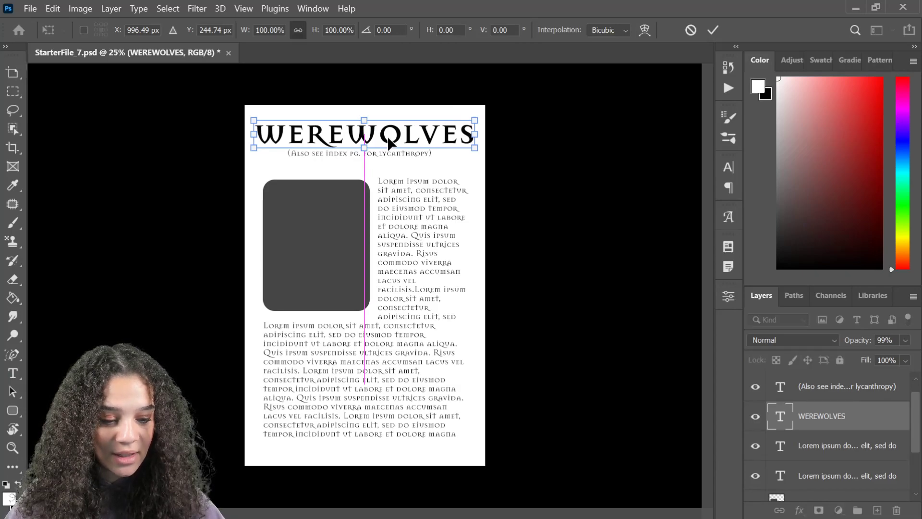
{"action": "key", "text": "Return"}
{"action": "key", "text": "t"}
- Group all layers from the subtitle down to the white Layer 1 and name the group "info page"
{"action": "key", "text": "ctrl+plus"}
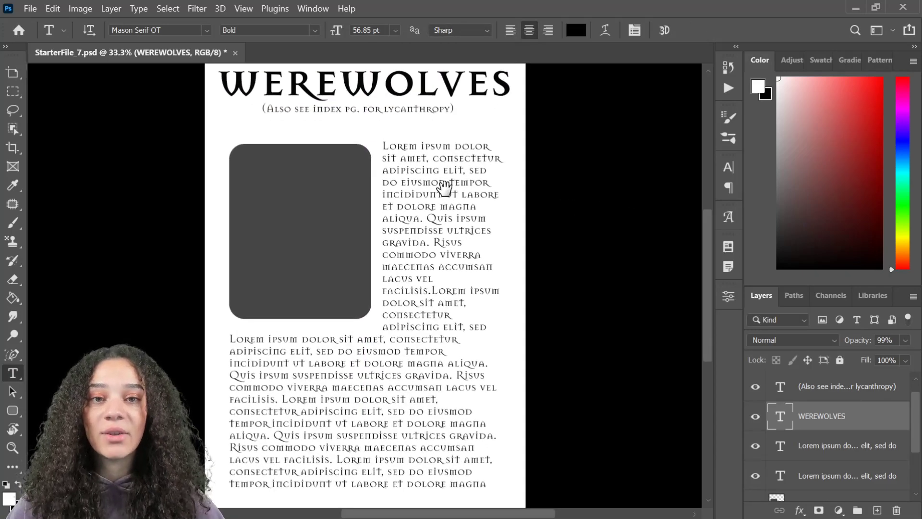
{"action": "left_click_drag", "start_coordinate": [443, 185], "coordinate": [438, 250]}
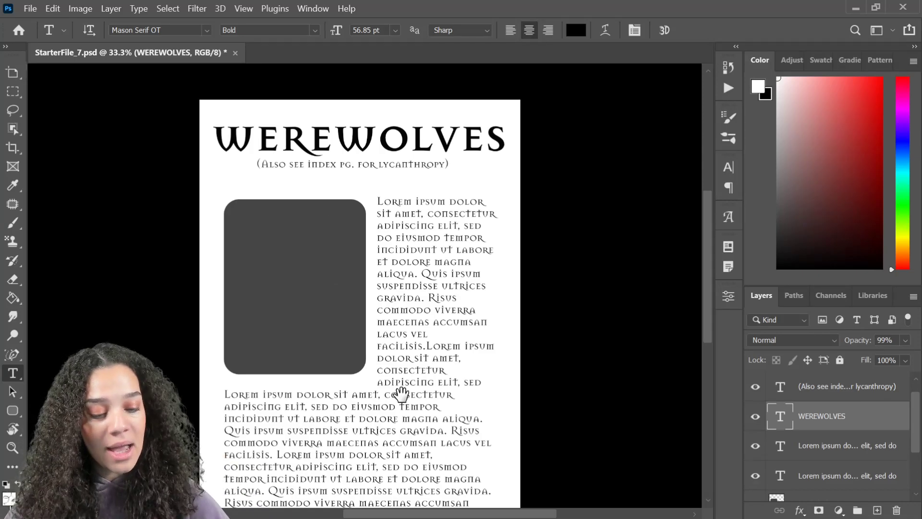
{"action": "scroll", "coordinate": [401, 394], "scroll_direction": "down", "scroll_amount": 2}
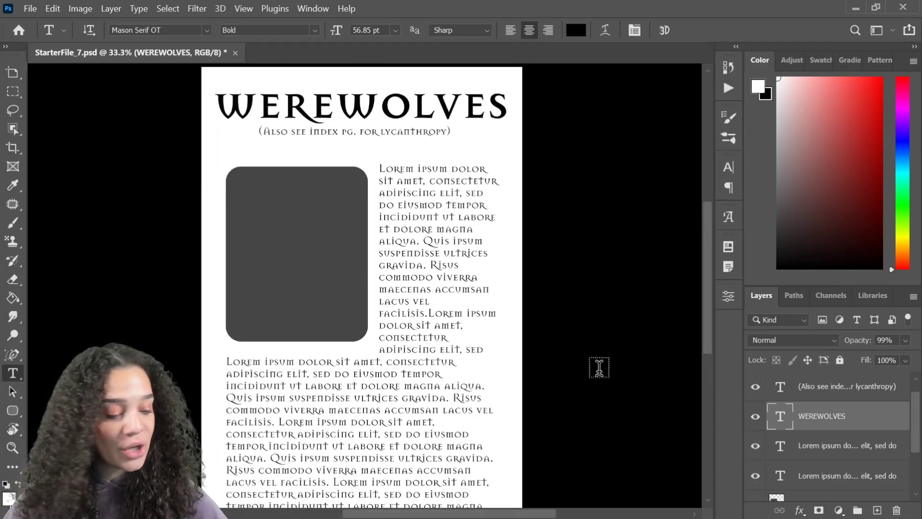
{"action": "scroll", "coordinate": [841, 407], "scroll_direction": "up", "scroll_amount": 1}
{"action": "left_click", "coordinate": [844, 410]}
{"action": "scroll", "coordinate": [858, 432], "scroll_direction": "down", "scroll_amount": 4}
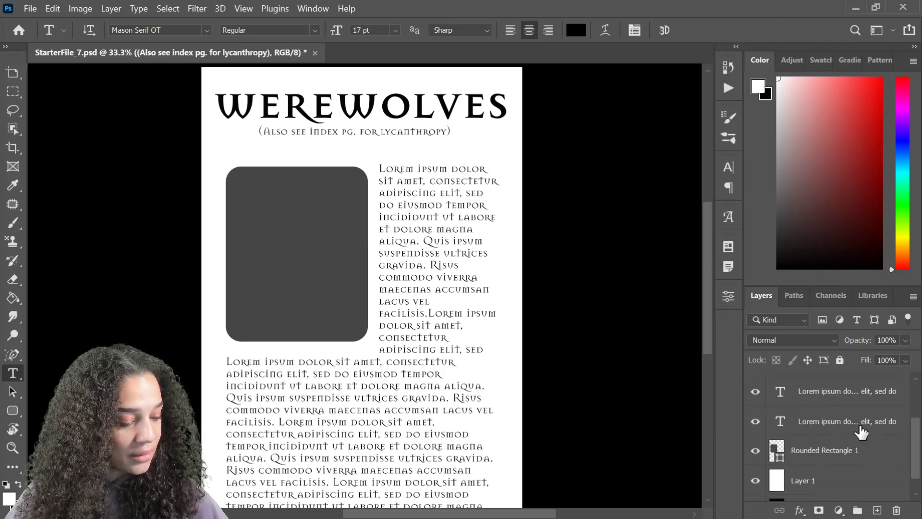
{"action": "left_click", "coordinate": [865, 483], "text": "shift"}
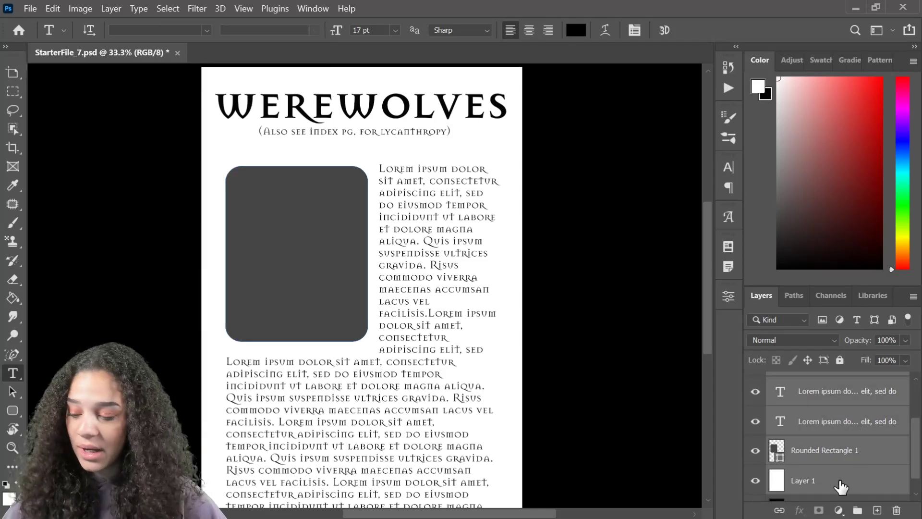
{"action": "key", "text": "ctrl+g"}
{"action": "double_click", "coordinate": [804, 398]}
{"action": "type", "text": "n"}
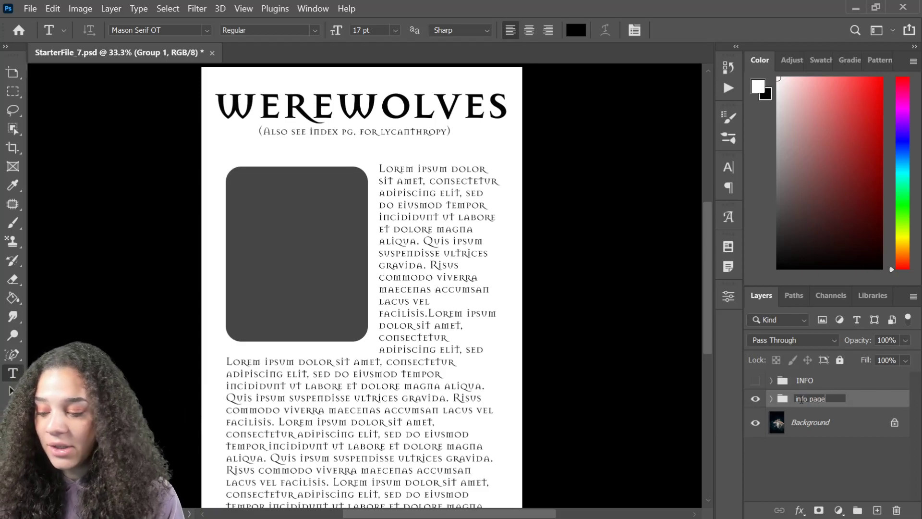
{"action": "type", "text": "fo page"}
{"action": "key", "text": "Return"}
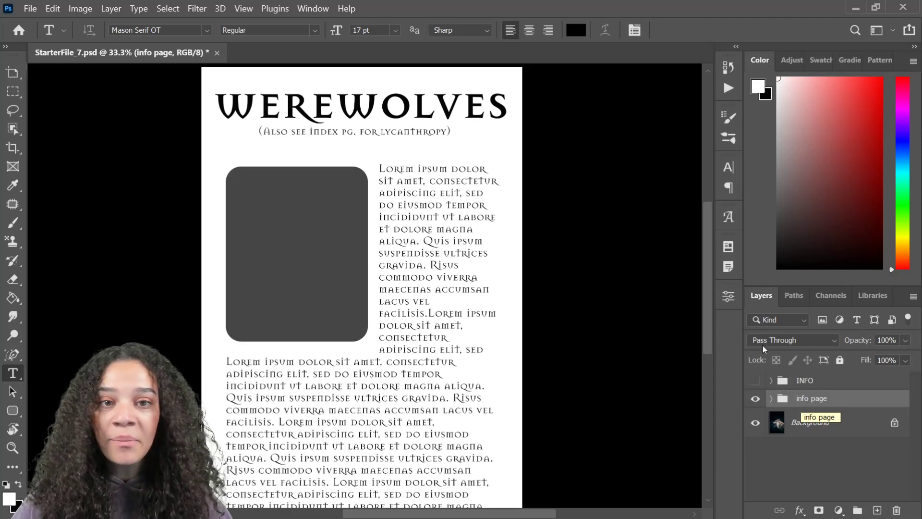
{"action": "left_click", "coordinate": [755, 400]}
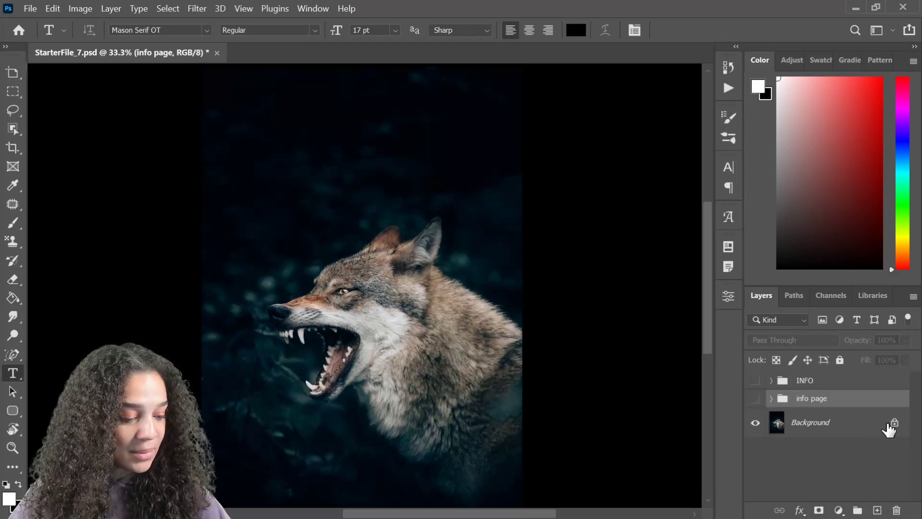
{"action": "left_click", "coordinate": [894, 422]}
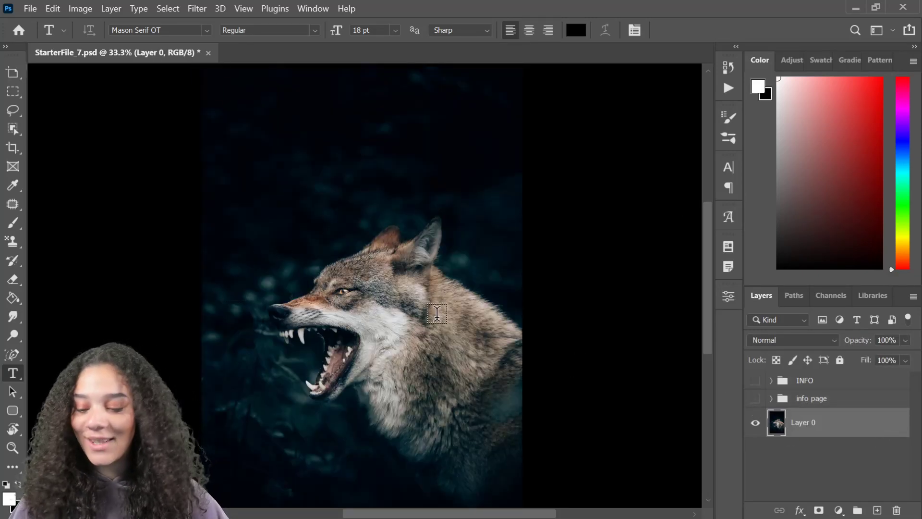
{"action": "key", "text": "ctrl+plus"}
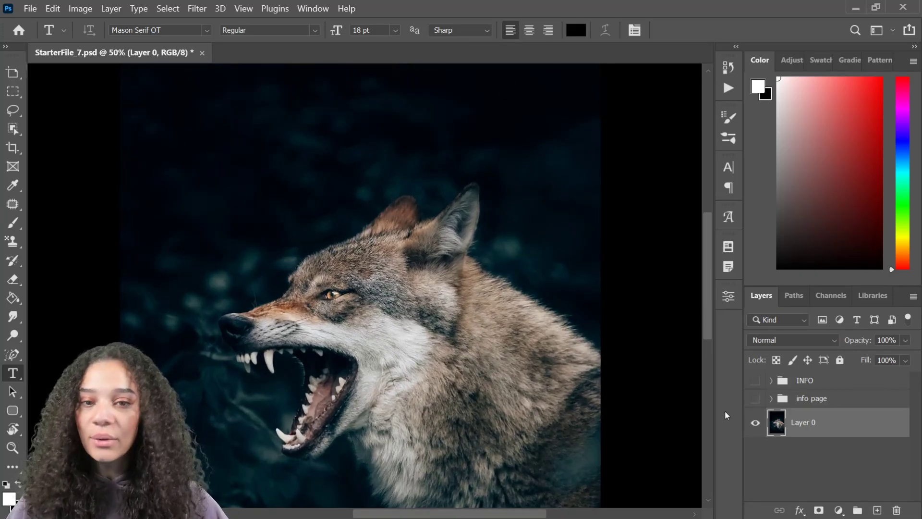
{"action": "key", "text": "ctrl+z"}
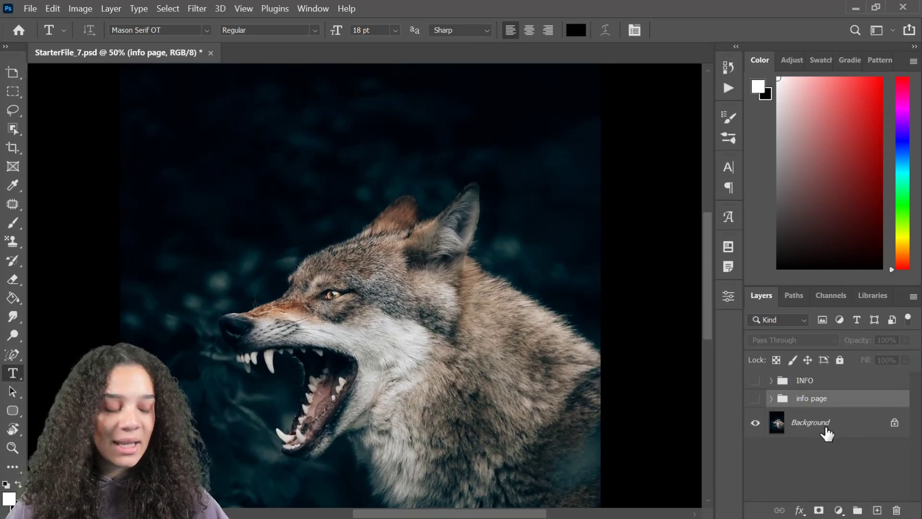
{"action": "left_click", "coordinate": [755, 398]}
- Unlock the wolf Background layer and move it into the info page group
{"action": "left_click", "coordinate": [894, 422]}
{"action": "left_click_drag", "start_coordinate": [844, 437], "coordinate": [769, 402]}
{"action": "left_click", "coordinate": [771, 399]}
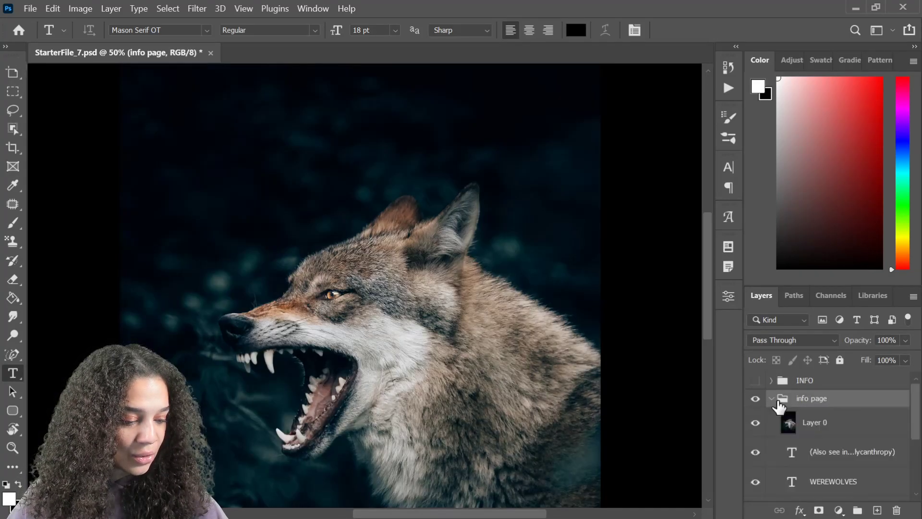
{"action": "right_click", "coordinate": [845, 431]}
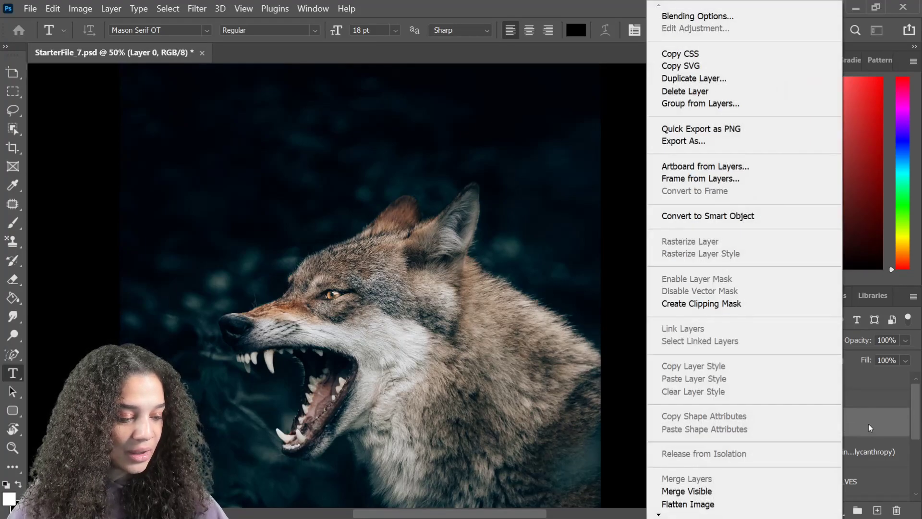
{"action": "left_click", "coordinate": [863, 420]}
- Move the wolf layer directly above Rounded Rectangle 1 and clip it to that shape with a clipping mask
{"action": "scroll", "coordinate": [874, 413], "scroll_direction": "down", "scroll_amount": 3}
{"action": "scroll", "coordinate": [874, 411], "scroll_direction": "up", "scroll_amount": 1}
{"action": "left_click_drag", "start_coordinate": [873, 395], "coordinate": [860, 465]}
{"action": "scroll", "coordinate": [860, 463], "scroll_direction": "down", "scroll_amount": 1}
{"action": "left_click_drag", "start_coordinate": [860, 383], "coordinate": [861, 449]}
{"action": "right_click", "coordinate": [859, 435]}
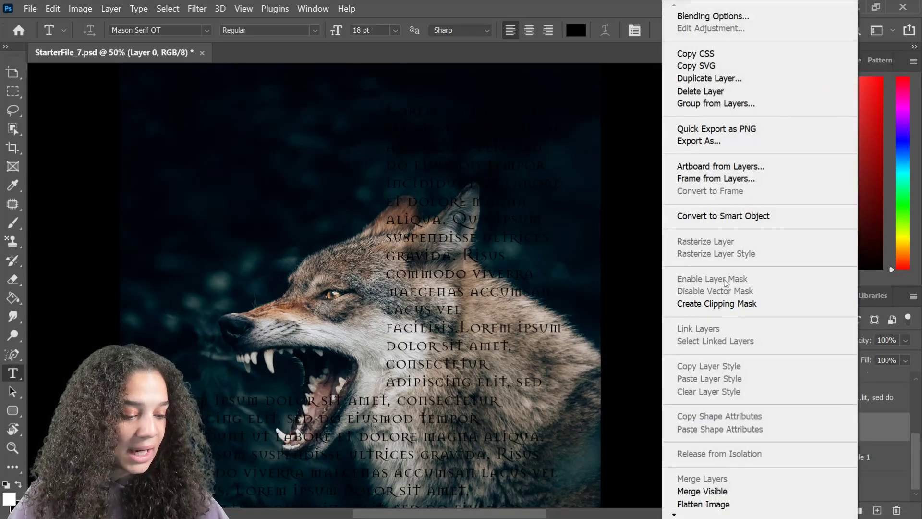
{"action": "left_click", "coordinate": [741, 302]}
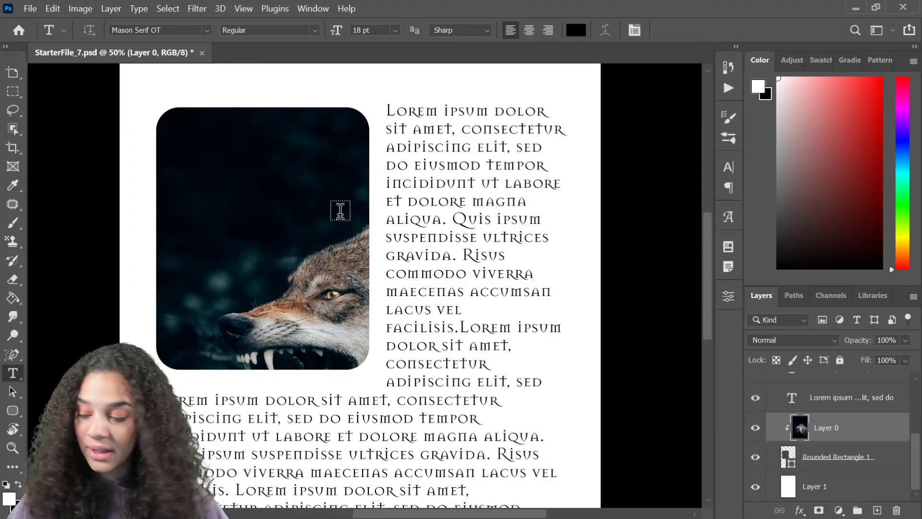
- Flip the clipped wolf image horizontally, scale it to 58.32%, and position its head inside the rounded rectangle
{"action": "key", "text": "ctrl+t"}
{"action": "right_click", "coordinate": [313, 229]}
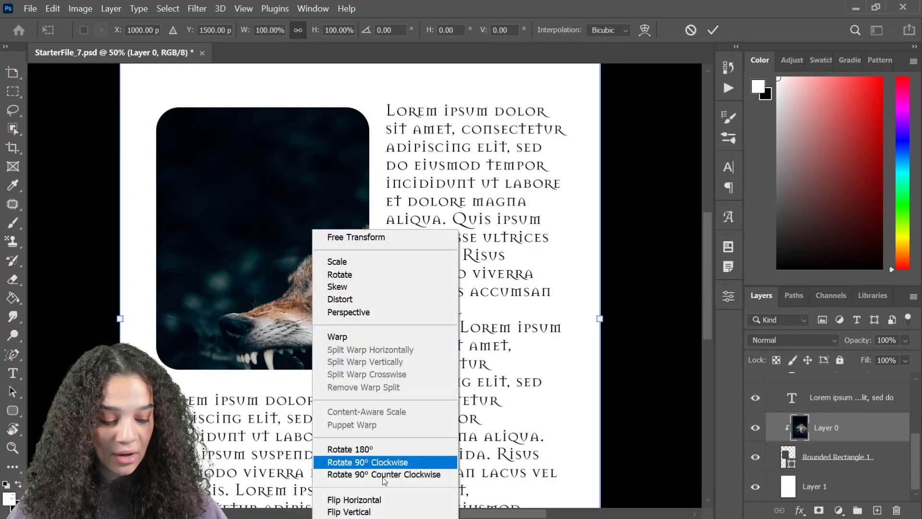
{"action": "left_click", "coordinate": [386, 500]}
{"action": "left_click_drag", "start_coordinate": [295, 304], "coordinate": [356, 290]}
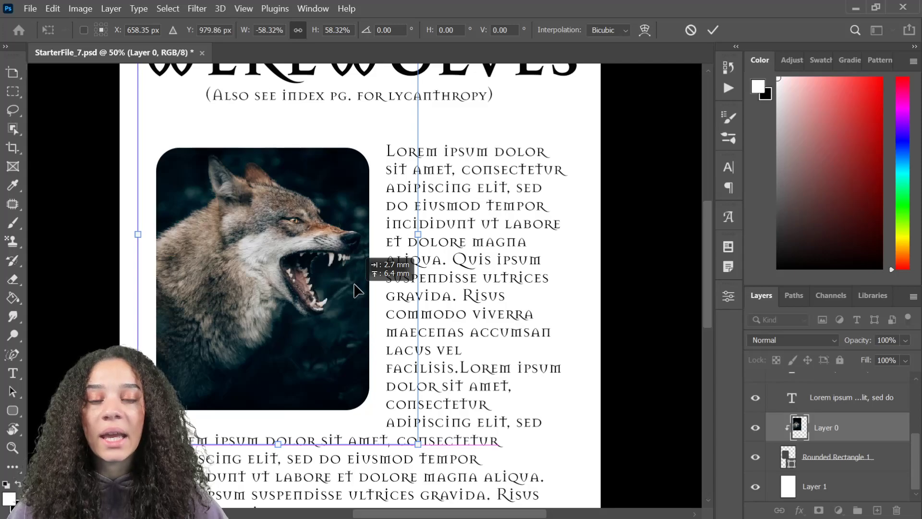
{"action": "left_click_drag", "start_coordinate": [310, 307], "coordinate": [316, 305]}
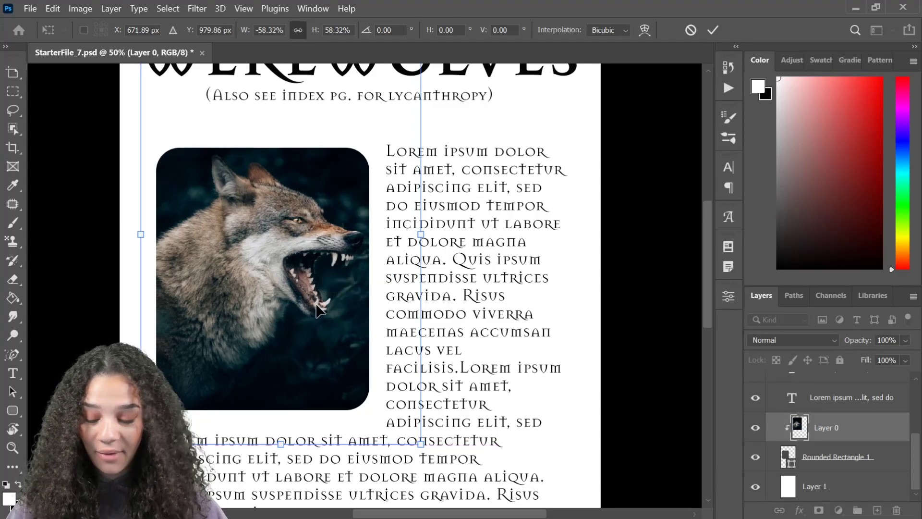
{"action": "key", "text": "Return"}
{"action": "key", "text": "t"}
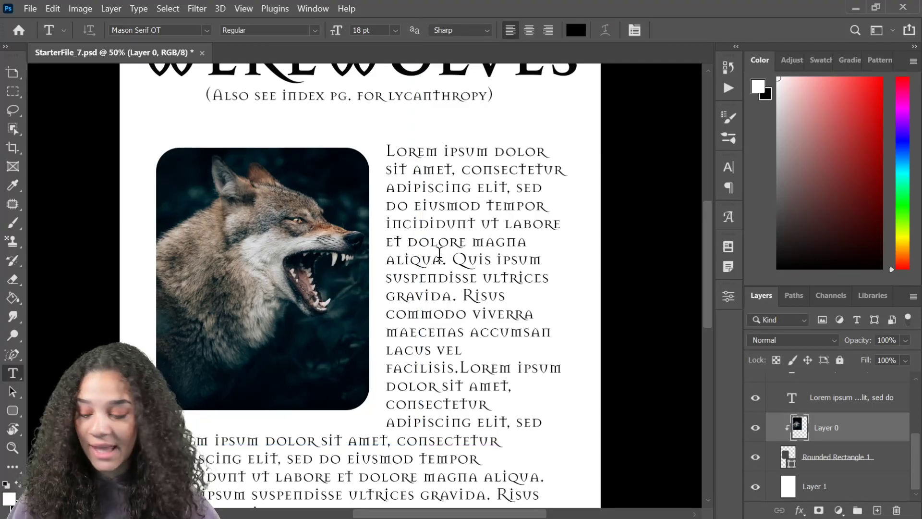
- Place the Old_Paper texture from the JUNE DCC library, rotate it 90°, and scale it to cover the whole page
{"action": "key", "text": "ctrl+minus"}
{"action": "key", "text": "ctrl+minus"}
{"action": "key", "text": "ctrl+plus"}
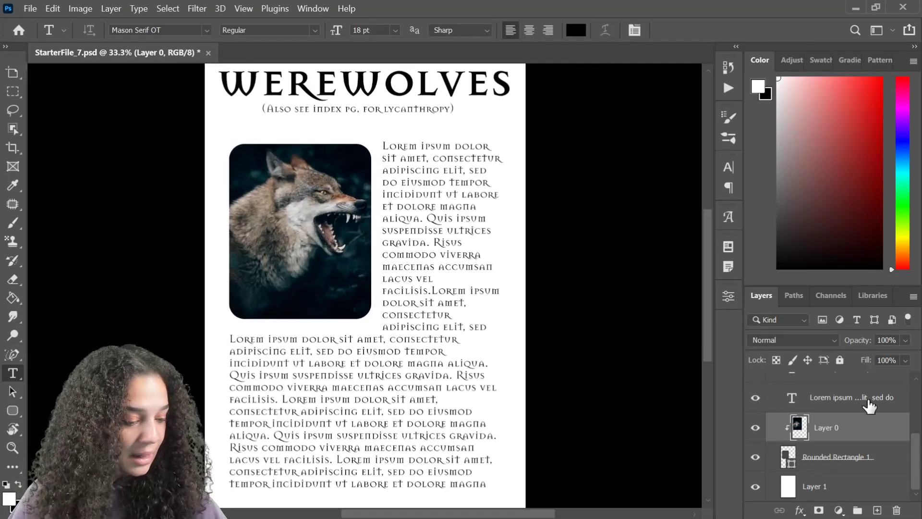
{"action": "left_click", "coordinate": [873, 295]}
{"action": "left_click_drag", "start_coordinate": [859, 405], "coordinate": [455, 317]}
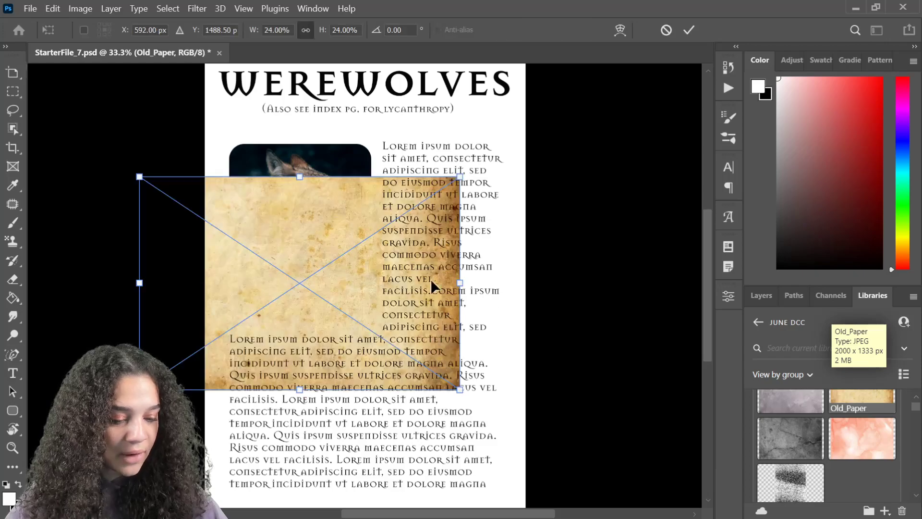
{"action": "left_click_drag", "start_coordinate": [296, 250], "coordinate": [369, 242]}
{"action": "left_click_drag", "start_coordinate": [593, 182], "coordinate": [523, 456]}
{"action": "key", "text": "ctrl+minus"}
{"action": "key", "text": "ctrl+minus"}
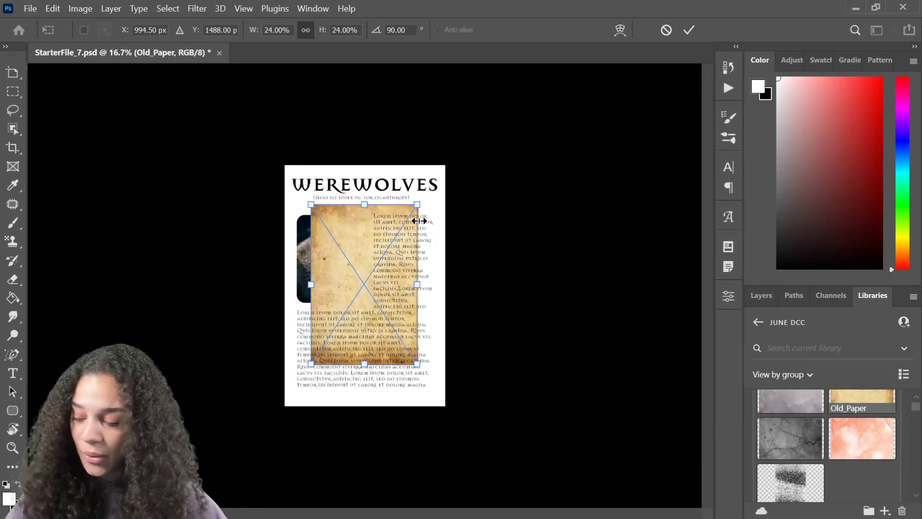
{"action": "left_click_drag", "start_coordinate": [419, 202], "coordinate": [476, 156]}
{"action": "key", "text": "Return"}
{"action": "key", "text": "t"}
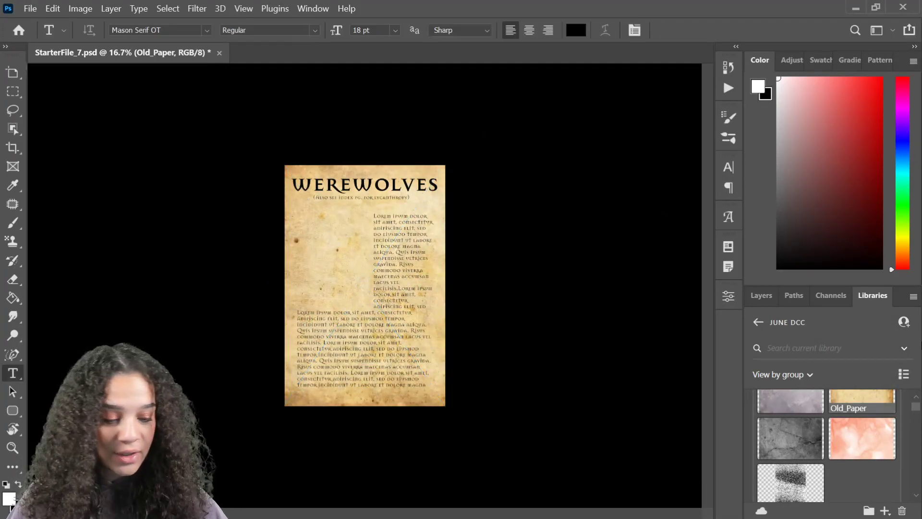
- Set the Old_Paper layer's blending mode to Multiply
{"action": "left_click", "coordinate": [764, 296]}
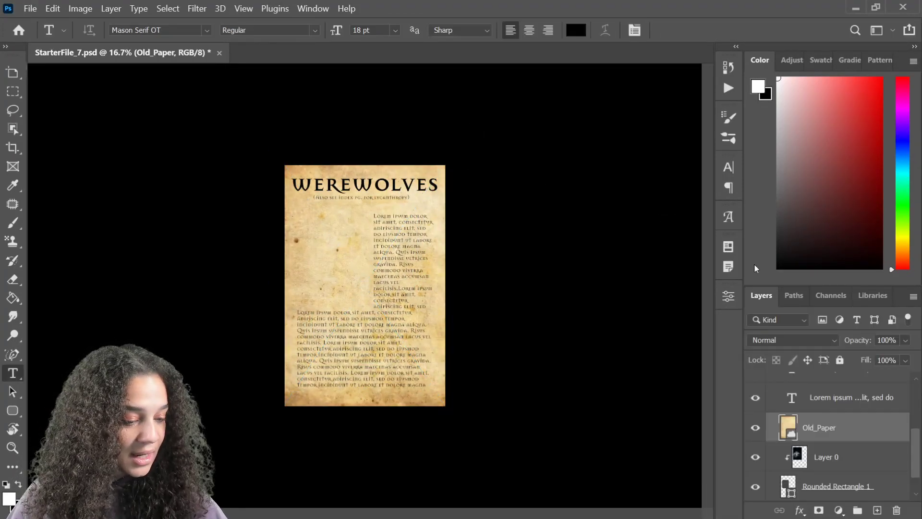
{"action": "left_click", "coordinate": [780, 340]}
{"action": "left_click", "coordinate": [769, 215]}
{"action": "key", "text": "Up"}
{"action": "key", "text": "ctrl+plus"}
{"action": "key", "text": "ctrl+plus"}
{"action": "key", "text": "ctrl+plus"}
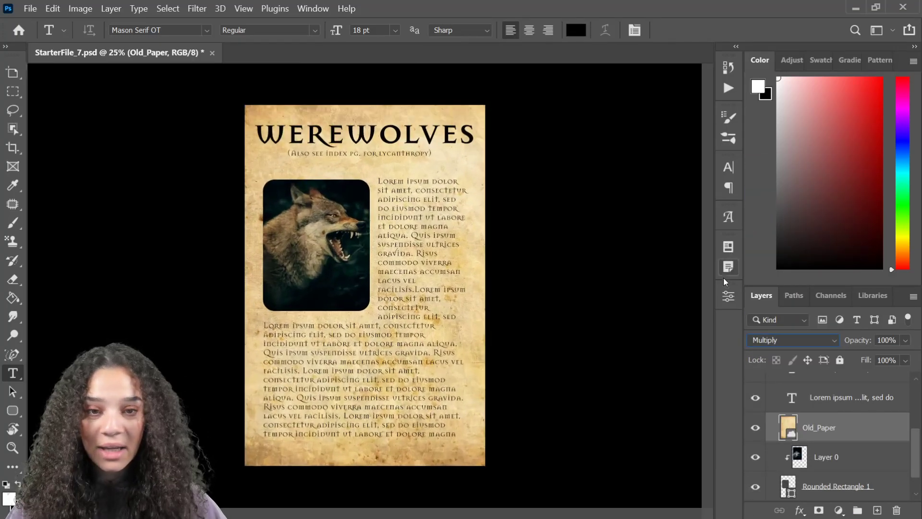
{"action": "key", "text": "ctrl+minus"}
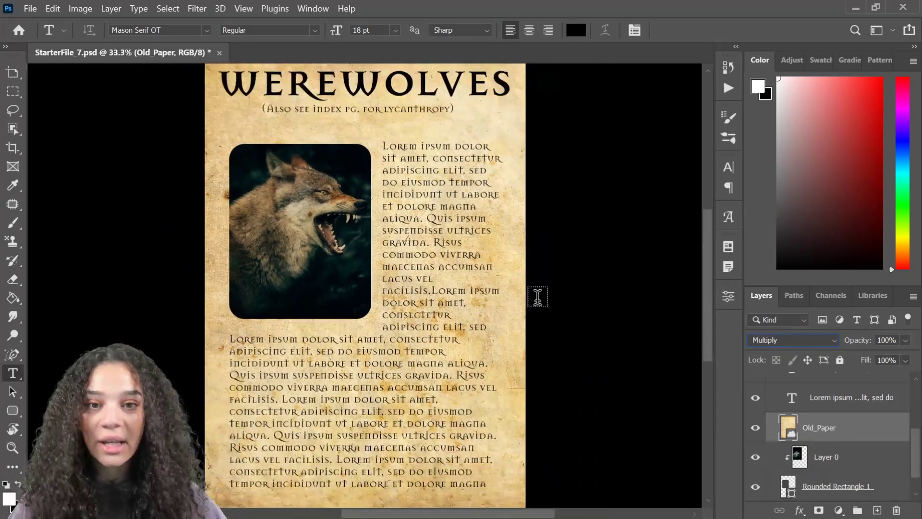
{"action": "left_click_drag", "start_coordinate": [445, 282], "coordinate": [441, 297]}
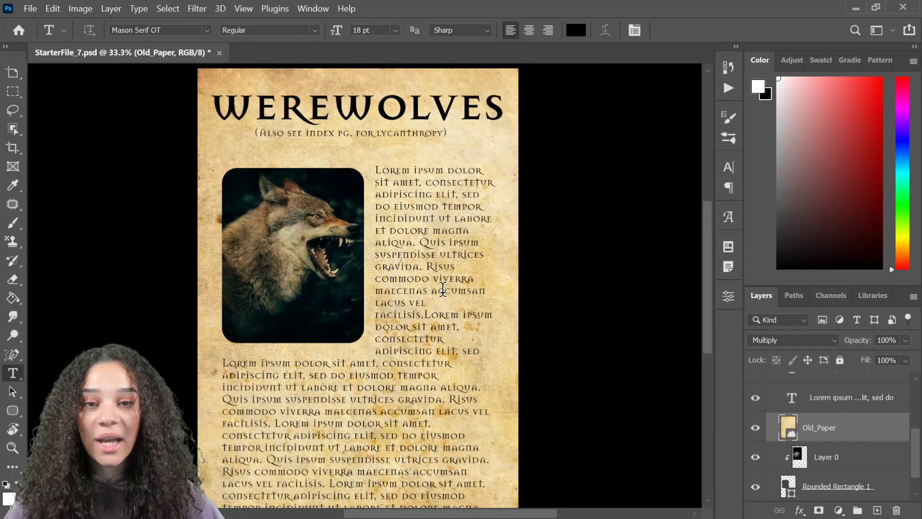
{"action": "scroll", "coordinate": [452, 331], "scroll_direction": "down", "scroll_amount": 3}
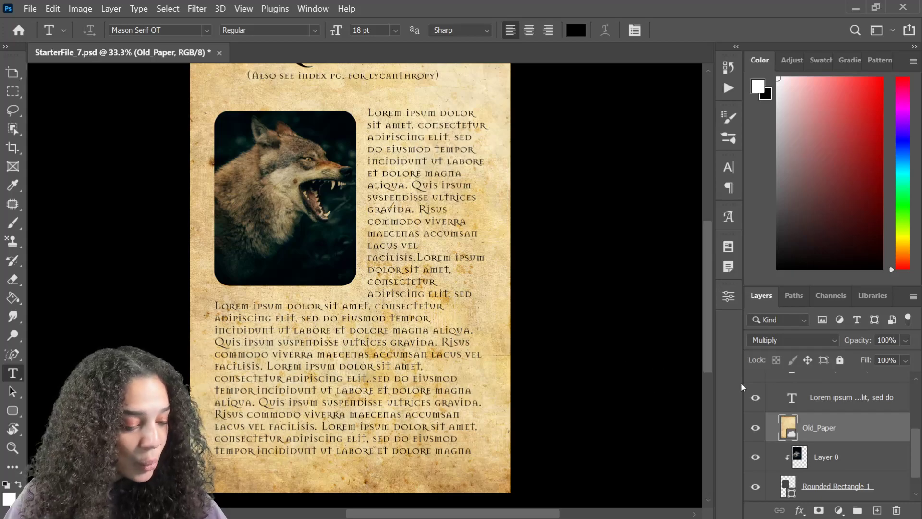
- Duplicate the clipped wolf Layer 0
{"action": "left_click", "coordinate": [870, 470]}
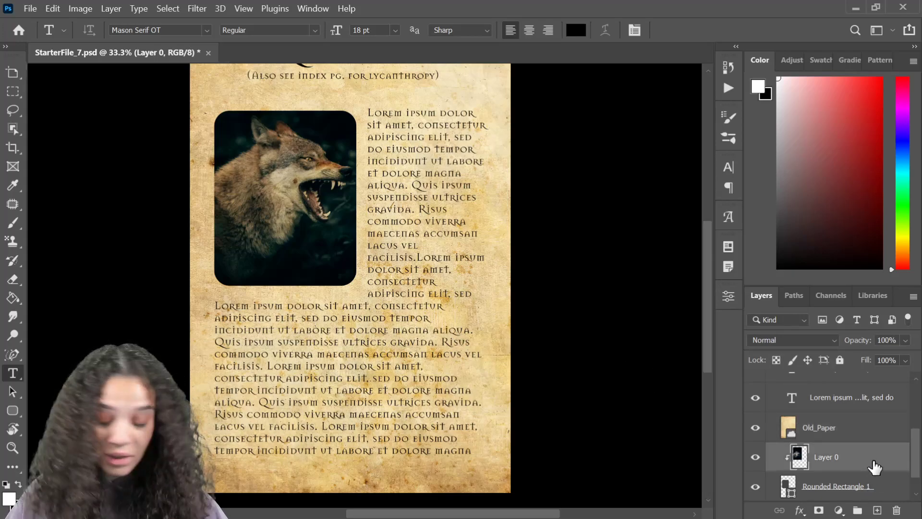
{"action": "key", "text": "ctrl+j"}
{"action": "scroll", "coordinate": [860, 481], "scroll_direction": "down", "scroll_amount": 1}
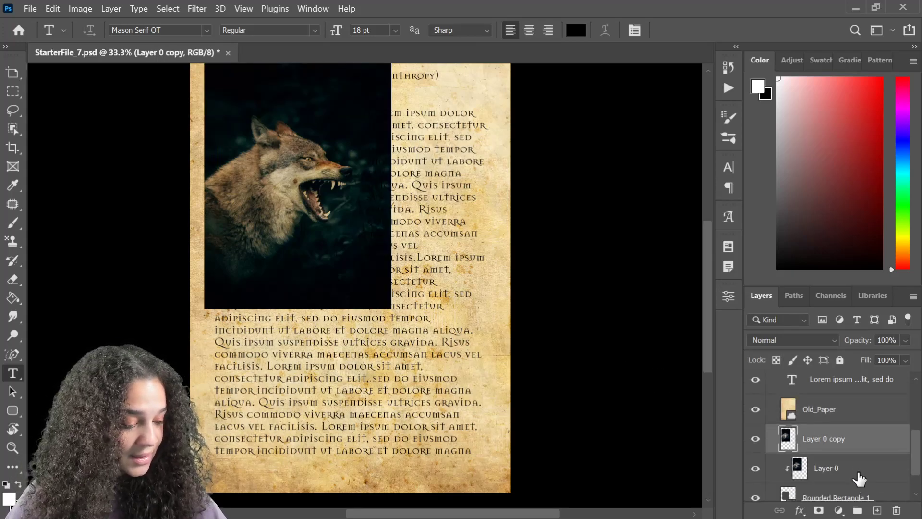
- Group the original Layer 0 with Rounded Rectangle 1 and hide the group
{"action": "scroll", "coordinate": [861, 480], "scroll_direction": "down", "scroll_amount": 1}
{"action": "left_click", "coordinate": [865, 454]}
{"action": "left_click", "coordinate": [874, 481], "text": "shift"}
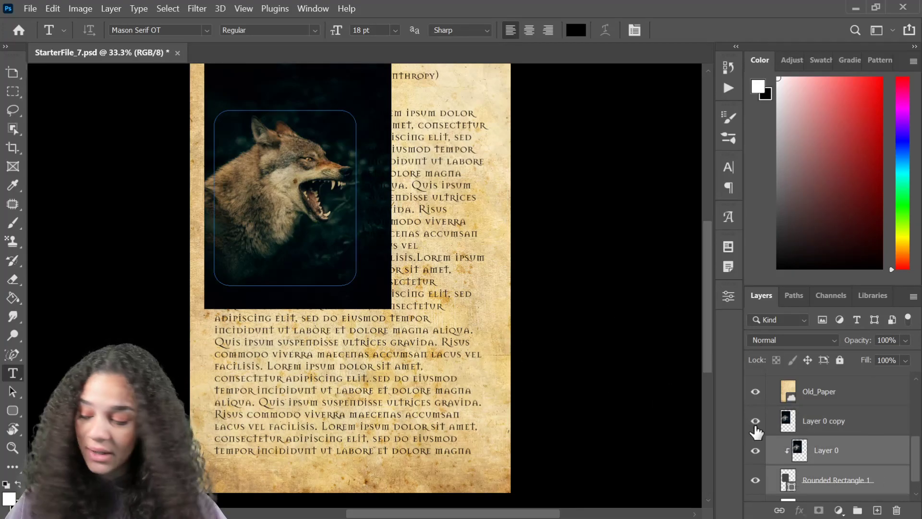
{"action": "key", "text": "ctrl+g"}
{"action": "left_click", "coordinate": [756, 462]}
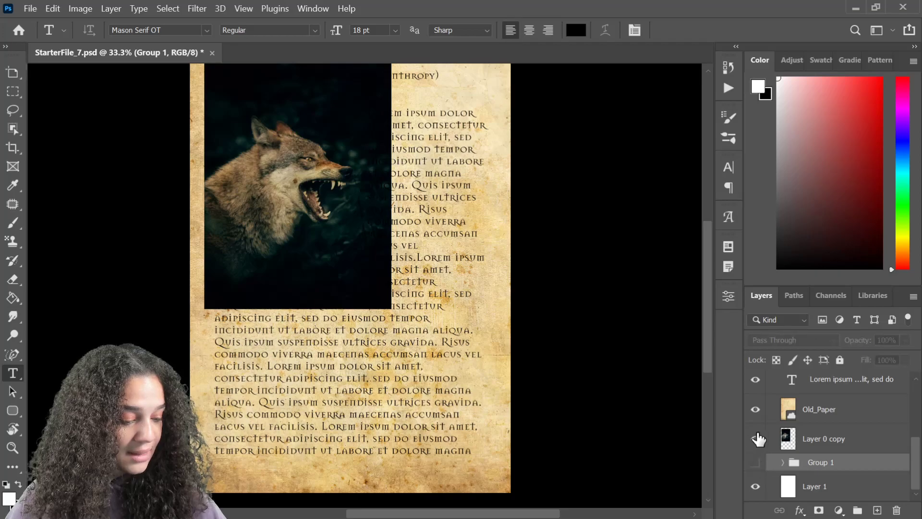
- Toggle the visibility of Layer 0 copy to check it, and move the layer above Old_Paper
{"action": "left_click", "coordinate": [756, 438]}
{"action": "left_click", "coordinate": [756, 439]}
{"action": "left_click", "coordinate": [757, 439]}
{"action": "left_click", "coordinate": [758, 439]}
{"action": "left_click_drag", "start_coordinate": [879, 449], "coordinate": [863, 396]}
- Open Select and Mask for Layer 0 copy and select the wolf with a rectangular Object Selection around it
{"action": "key", "text": "ctrl+plus"}
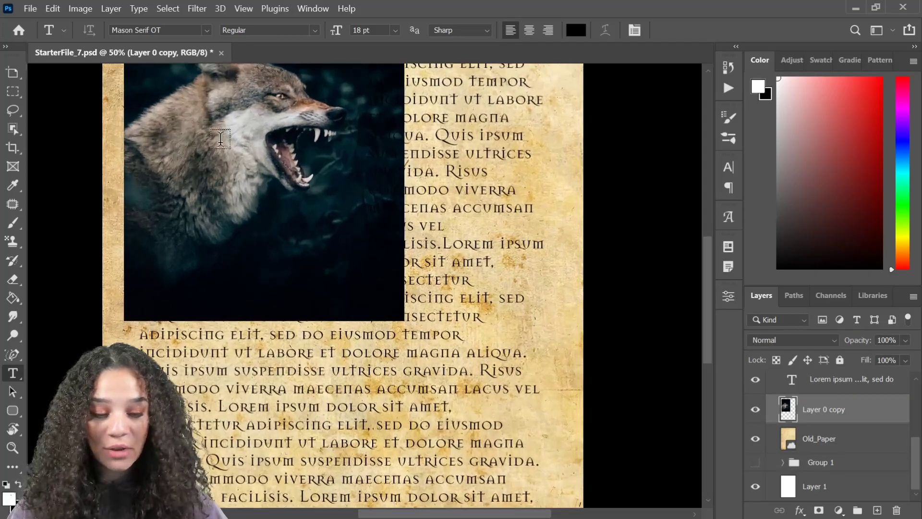
{"action": "scroll", "coordinate": [202, 136], "scroll_direction": "up", "scroll_amount": 2}
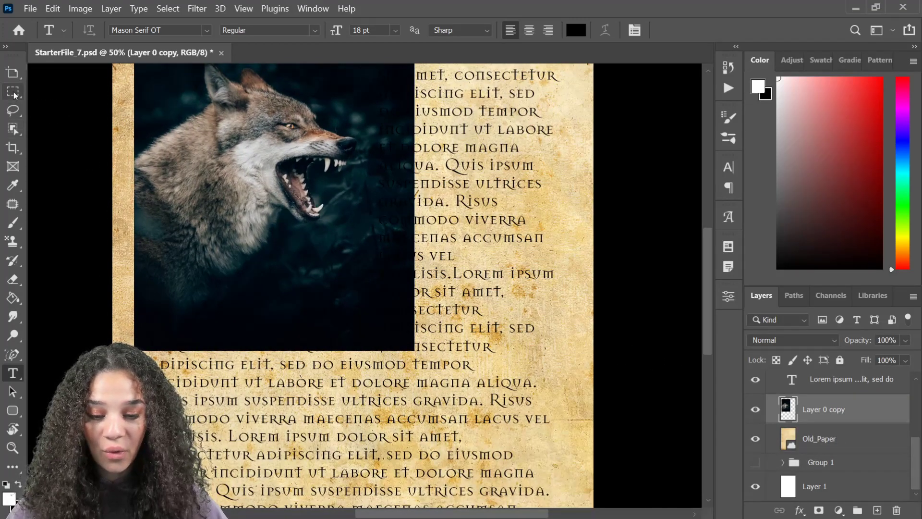
{"action": "left_click", "coordinate": [13, 92]}
{"action": "left_click", "coordinate": [569, 30]}
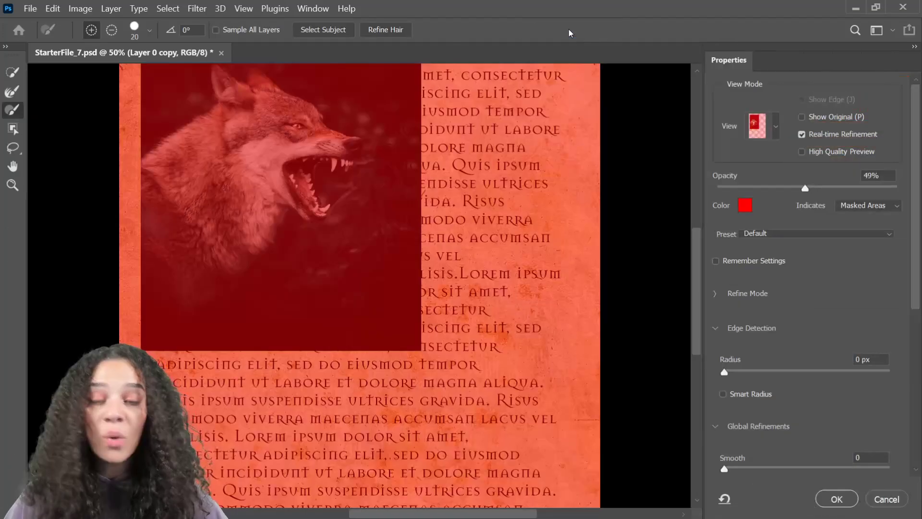
{"action": "left_click_drag", "start_coordinate": [284, 222], "coordinate": [328, 275]}
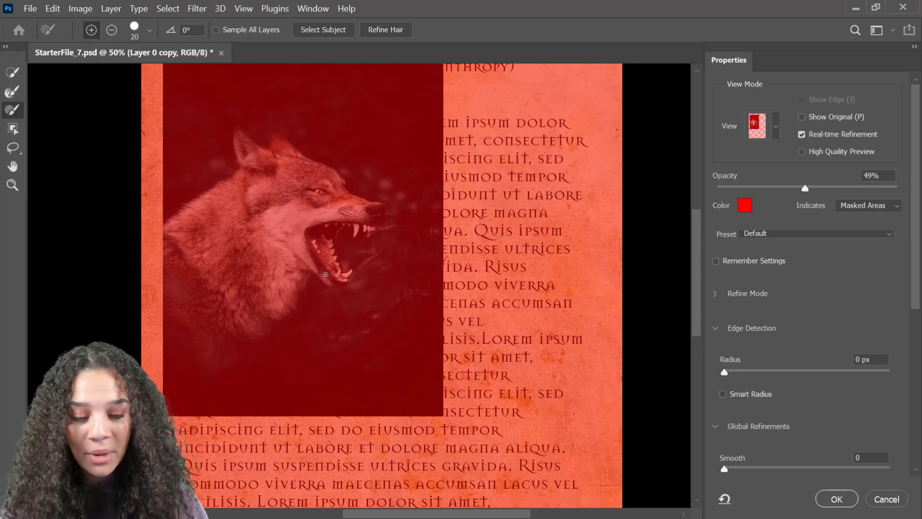
{"action": "left_click", "coordinate": [13, 129]}
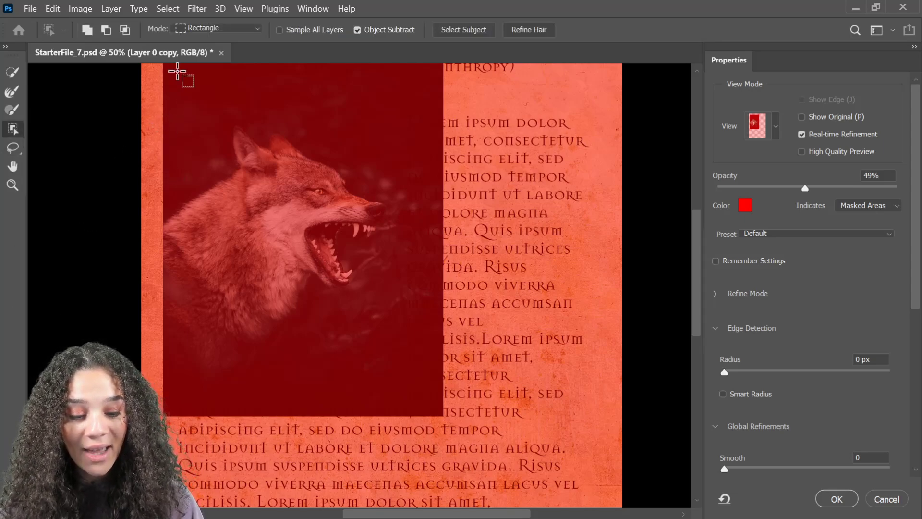
{"action": "left_click_drag", "start_coordinate": [410, 103], "coordinate": [93, 383]}
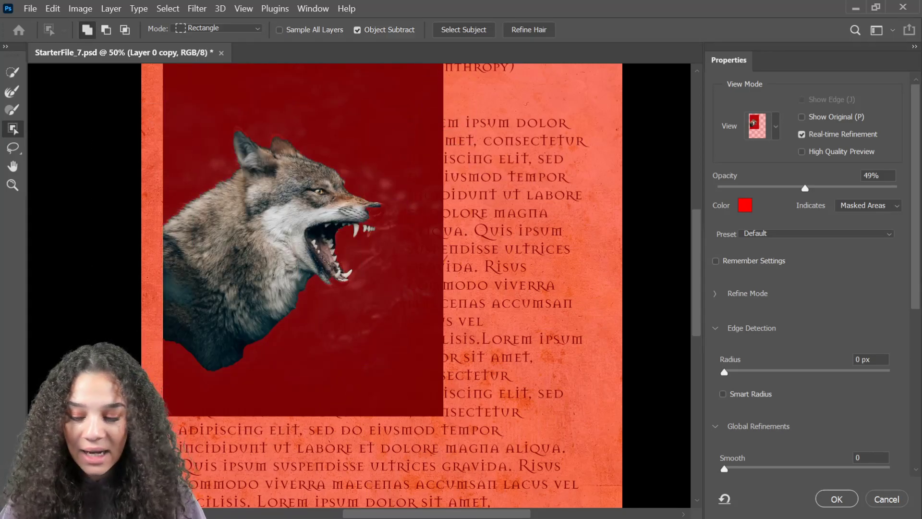
- Add the wolf's missing nose and muzzle front to the selection with the Brush tool at size 20
{"action": "key", "text": "ctrl+plus"}
{"action": "key", "text": "ctrl+plus"}
{"action": "left_click_drag", "start_coordinate": [253, 286], "coordinate": [340, 374]}
{"action": "left_click_drag", "start_coordinate": [449, 241], "coordinate": [407, 254]}
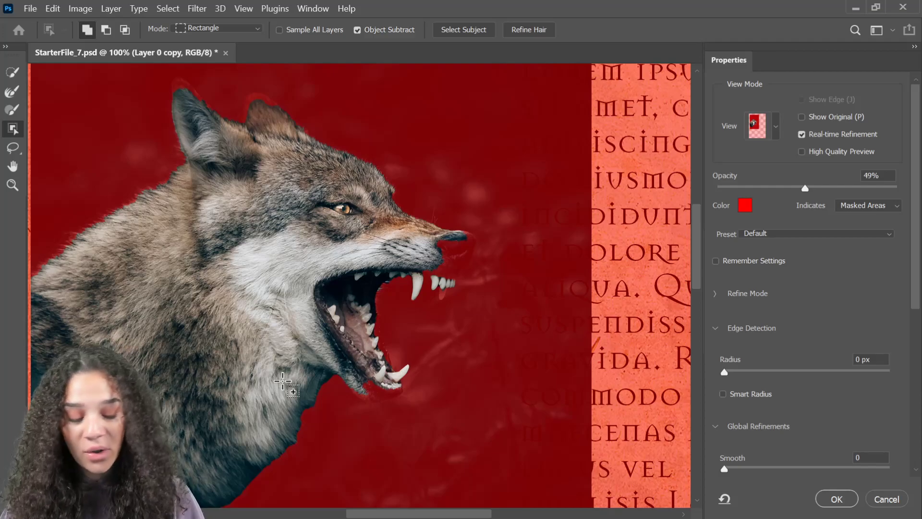
{"action": "left_click", "coordinate": [13, 110]}
{"action": "key", "text": "ctrl+plus"}
{"action": "left_click_drag", "start_coordinate": [587, 220], "coordinate": [474, 250]}
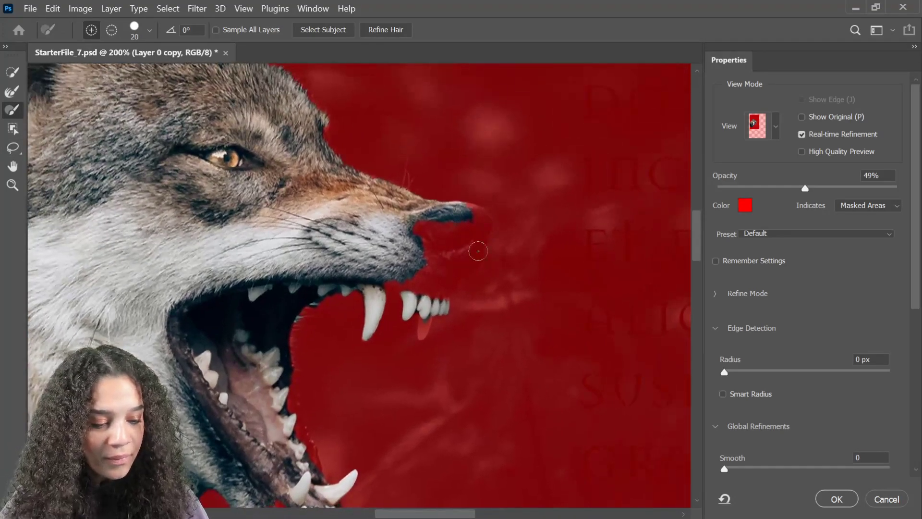
{"action": "left_click_drag", "start_coordinate": [465, 216], "coordinate": [485, 243]}
{"action": "mouse_move", "coordinate": [463, 211]}
{"action": "left_mouse_down"}
{"action": "mouse_move", "coordinate": [486, 230]}
{"action": "mouse_move", "coordinate": [431, 297]}
{"action": "mouse_move", "coordinate": [403, 276]}
{"action": "mouse_move", "coordinate": [447, 248]}
{"action": "mouse_move", "coordinate": [427, 231]}
{"action": "mouse_move", "coordinate": [420, 237]}
{"action": "left_mouse_up"}
- Reduce the brush size to 7 and paint the missing edge of the wolf's lower jaw into the selection
{"action": "key", "text": "bracketleft"}
{"action": "key", "text": "bracketleft"}
{"action": "key", "text": "bracketleft"}
{"action": "key", "text": "bracketleft"}
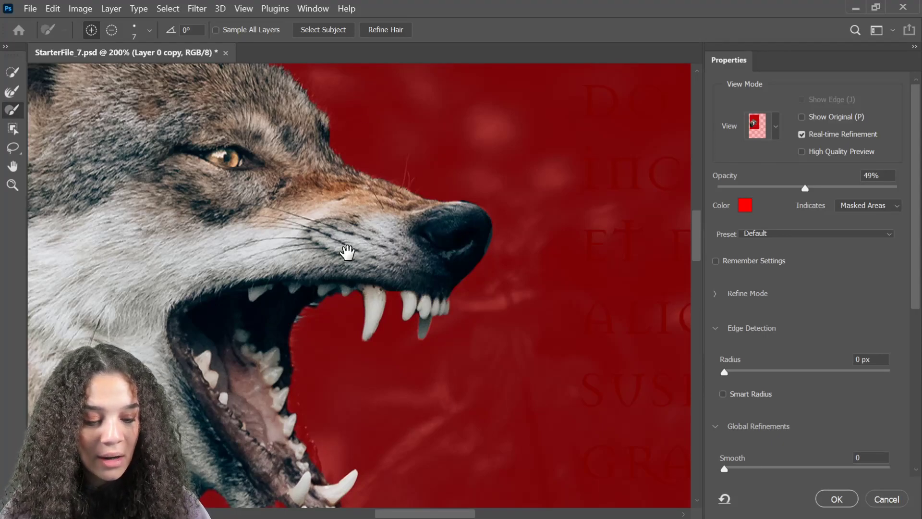
{"action": "left_click_drag", "start_coordinate": [348, 249], "coordinate": [380, 140]}
{"action": "mouse_move", "coordinate": [325, 262]}
{"action": "left_mouse_down"}
{"action": "mouse_move", "coordinate": [329, 305]}
{"action": "mouse_move", "coordinate": [353, 349]}
{"action": "left_mouse_up"}
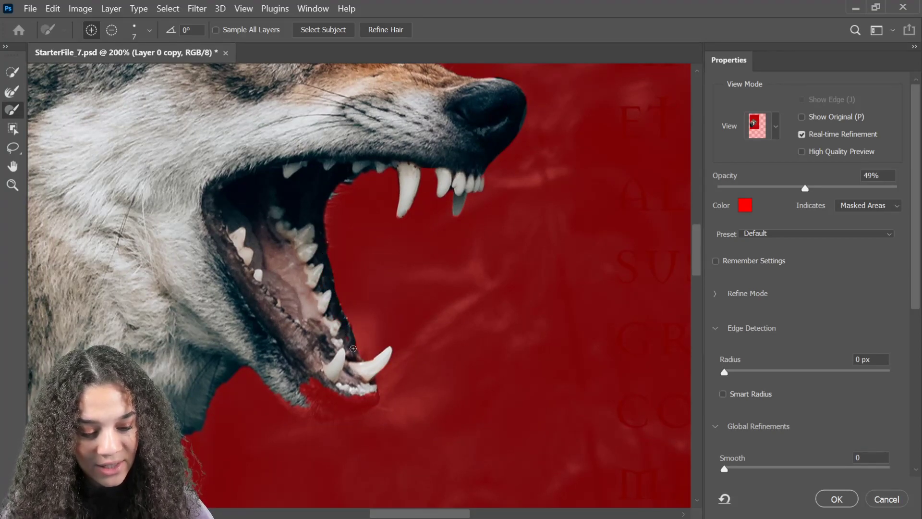
{"action": "mouse_move", "coordinate": [312, 395]}
{"action": "left_mouse_down"}
{"action": "mouse_move", "coordinate": [342, 347]}
{"action": "mouse_move", "coordinate": [387, 332]}
{"action": "mouse_move", "coordinate": [327, 336]}
{"action": "mouse_move", "coordinate": [322, 322]}
{"action": "mouse_move", "coordinate": [305, 339]}
{"action": "mouse_move", "coordinate": [328, 347]}
{"action": "mouse_move", "coordinate": [309, 335]}
{"action": "left_mouse_up"}
- Enlarge the brush to 15 and paint the missing edges of both wolf ears into the selection
{"action": "key", "text": "bracketright"}
{"action": "key", "text": "bracketright"}
{"action": "key", "text": "bracketright"}
{"action": "scroll", "coordinate": [312, 336], "scroll_direction": "up", "scroll_amount": 10}
{"action": "scroll", "coordinate": [312, 336], "scroll_direction": "left", "scroll_amount": 3}
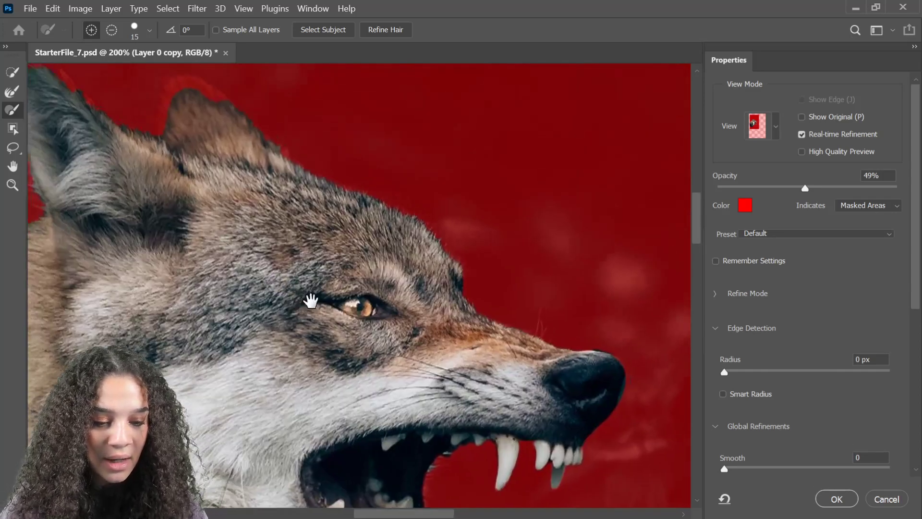
{"action": "scroll", "coordinate": [311, 300], "scroll_direction": "left", "scroll_amount": 5}
{"action": "scroll", "coordinate": [411, 388], "scroll_direction": "up", "scroll_amount": 2}
{"action": "mouse_move", "coordinate": [311, 141]}
{"action": "left_mouse_down"}
{"action": "mouse_move", "coordinate": [284, 119]}
{"action": "mouse_move", "coordinate": [279, 125]}
{"action": "mouse_move", "coordinate": [308, 130]}
{"action": "mouse_move", "coordinate": [331, 163]}
{"action": "left_mouse_up"}
{"action": "mouse_move", "coordinate": [480, 168]}
{"action": "left_mouse_down"}
{"action": "mouse_move", "coordinate": [459, 147]}
{"action": "mouse_move", "coordinate": [425, 144]}
{"action": "mouse_move", "coordinate": [417, 192]}
{"action": "mouse_move", "coordinate": [434, 141]}
{"action": "mouse_move", "coordinate": [417, 179]}
{"action": "left_mouse_up"}
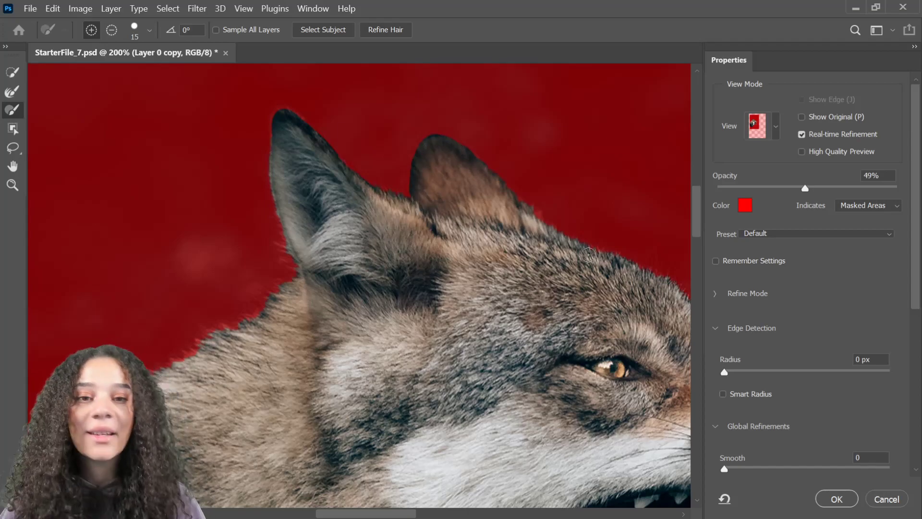
- Check the wolf's selected outline and set Shift Edge to -52%
{"action": "scroll", "coordinate": [514, 300], "scroll_direction": "down", "scroll_amount": 4}
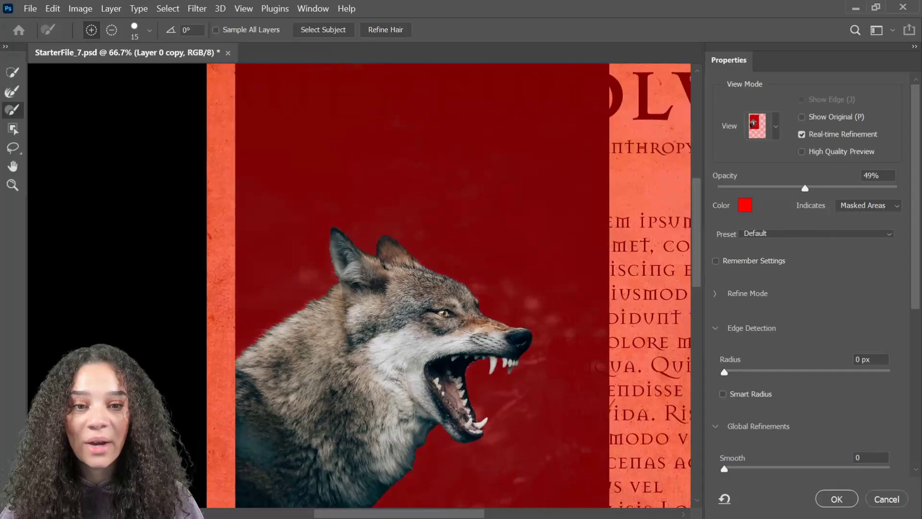
{"action": "key", "text": "ctrl+plus"}
{"action": "left_click_drag", "start_coordinate": [447, 368], "coordinate": [381, 227]}
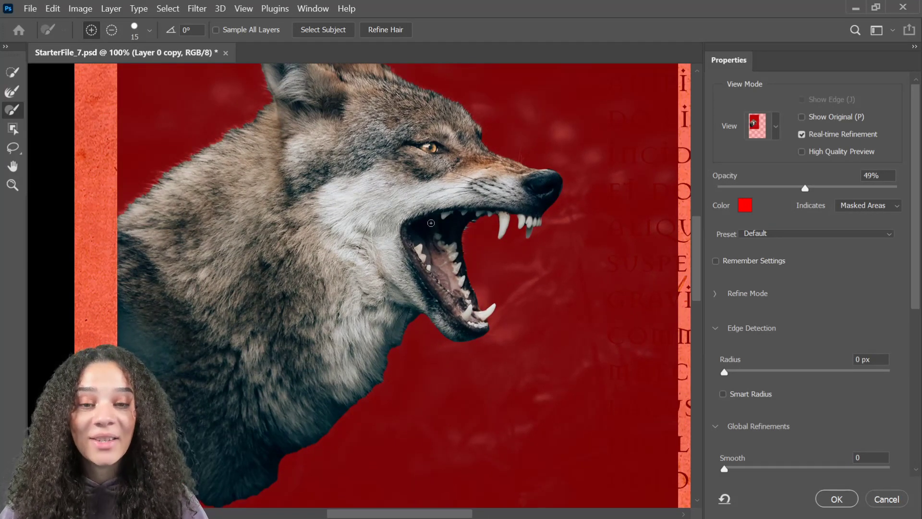
{"action": "left_click_drag", "start_coordinate": [350, 346], "coordinate": [370, 370]}
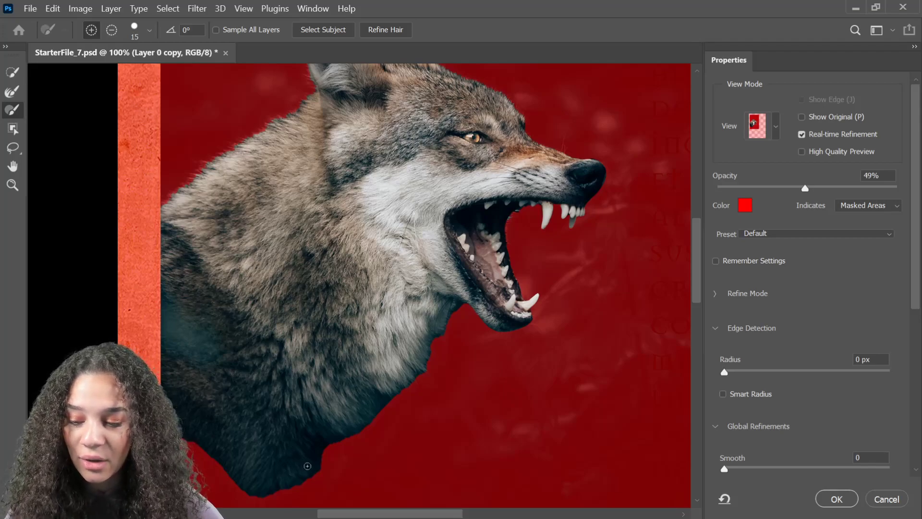
{"action": "left_click_drag", "start_coordinate": [912, 272], "coordinate": [920, 398]}
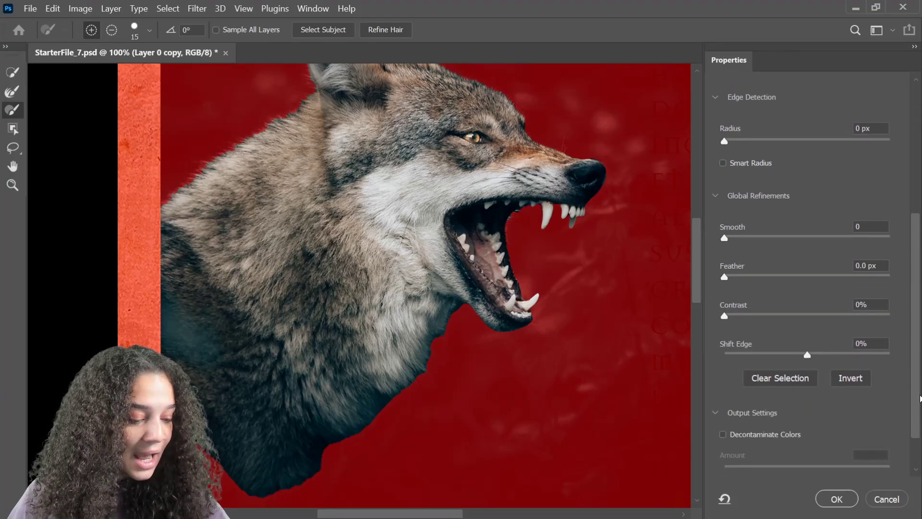
{"action": "left_click_drag", "start_coordinate": [807, 355], "coordinate": [832, 353]}
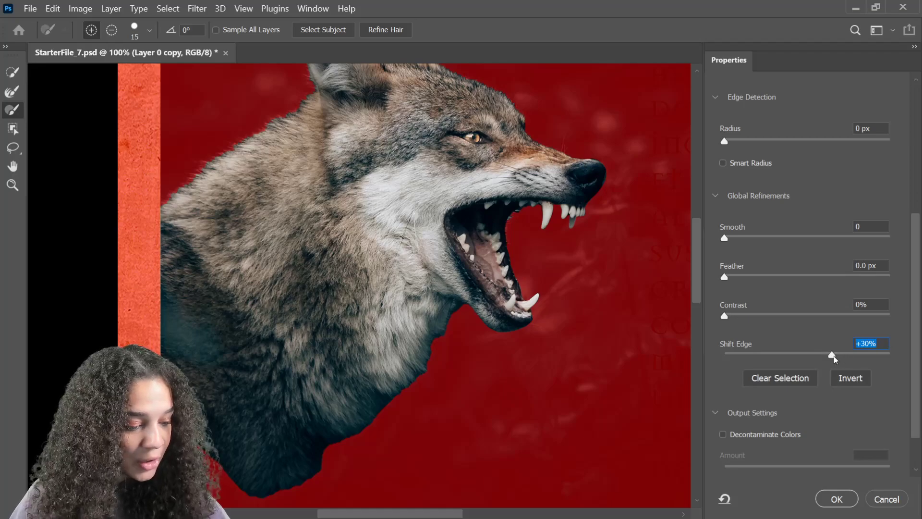
{"action": "left_click_drag", "start_coordinate": [881, 346], "coordinate": [764, 362]}
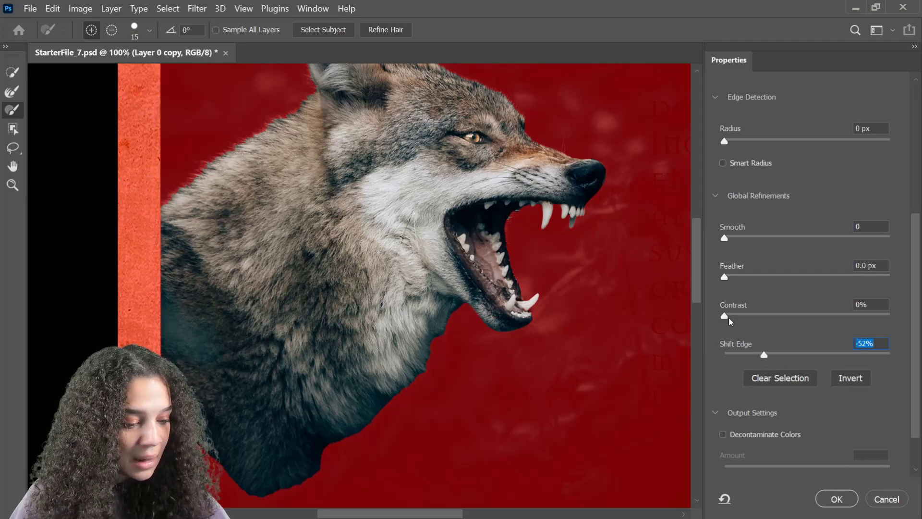
- Set the selection's Contrast to 17% and Smooth to 48, keeping Feather at 0.0 px
{"action": "left_click_drag", "start_coordinate": [803, 309], "coordinate": [664, 330]}
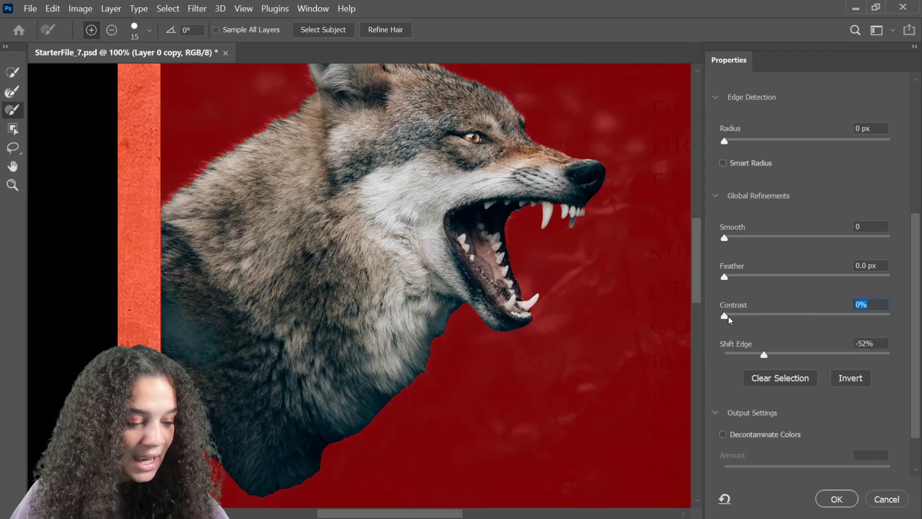
{"action": "left_click_drag", "start_coordinate": [887, 307], "coordinate": [857, 324]}
{"action": "left_click_drag", "start_coordinate": [754, 319], "coordinate": [754, 320]}
{"action": "left_click_drag", "start_coordinate": [724, 277], "coordinate": [704, 293]}
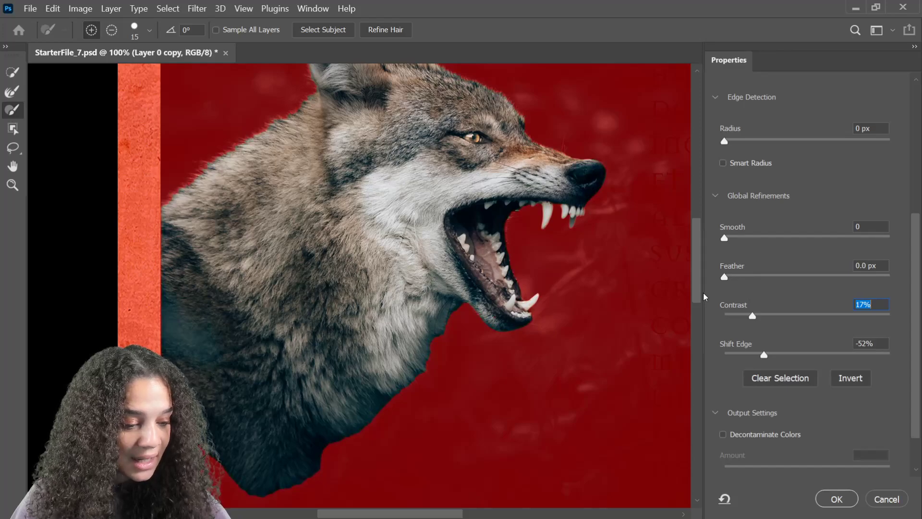
{"action": "left_click", "coordinate": [727, 239]}
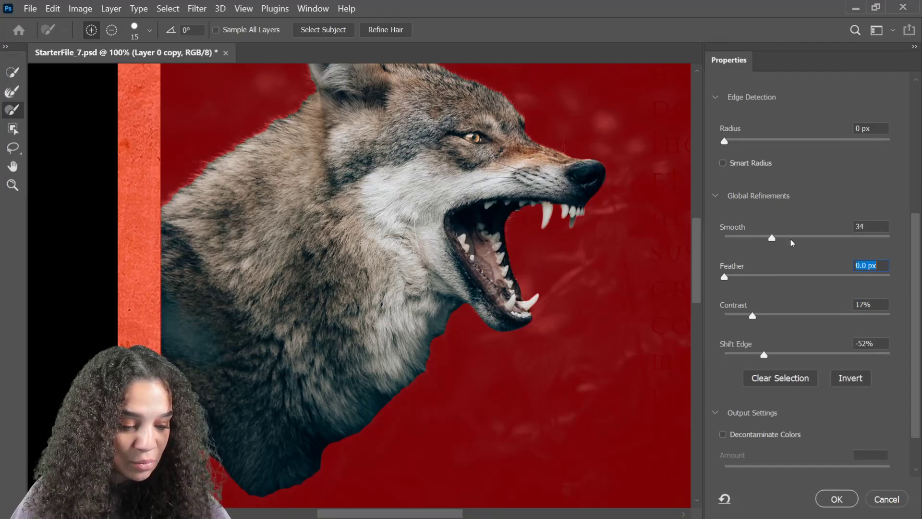
{"action": "left_click_drag", "start_coordinate": [796, 241], "coordinate": [805, 241]}
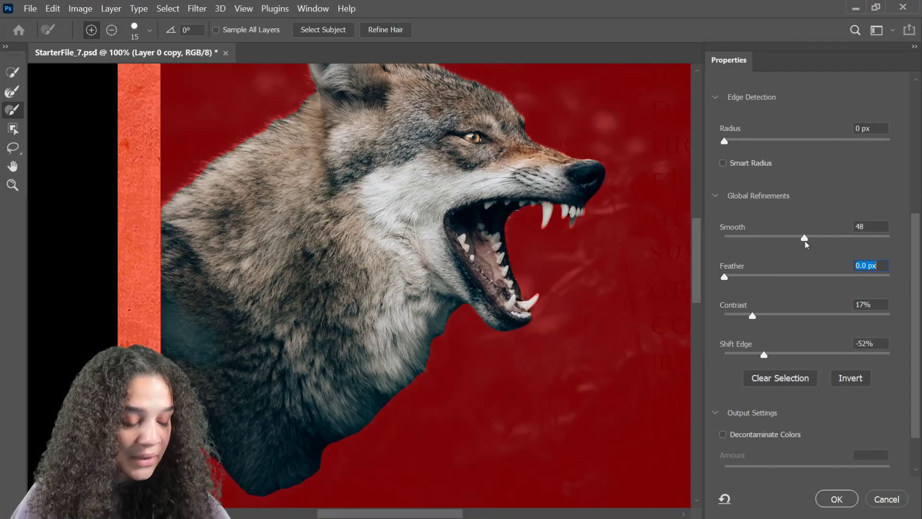
- Inspect the wolf's selected outline from ears to lower jaw, keeping the edge detection Radius at 0 px
{"action": "left_click_drag", "start_coordinate": [919, 282], "coordinate": [917, 260]}
{"action": "left_click_drag", "start_coordinate": [401, 182], "coordinate": [387, 274]}
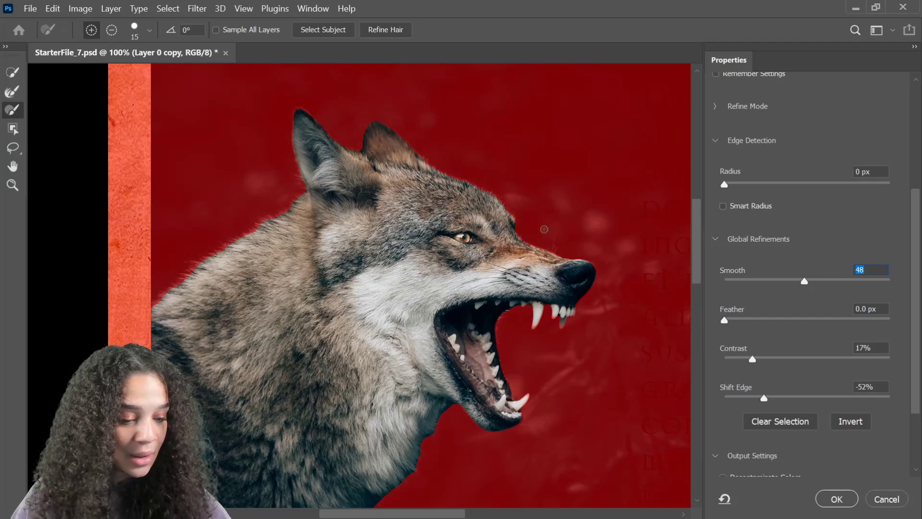
{"action": "left_click_drag", "start_coordinate": [466, 383], "coordinate": [471, 310]}
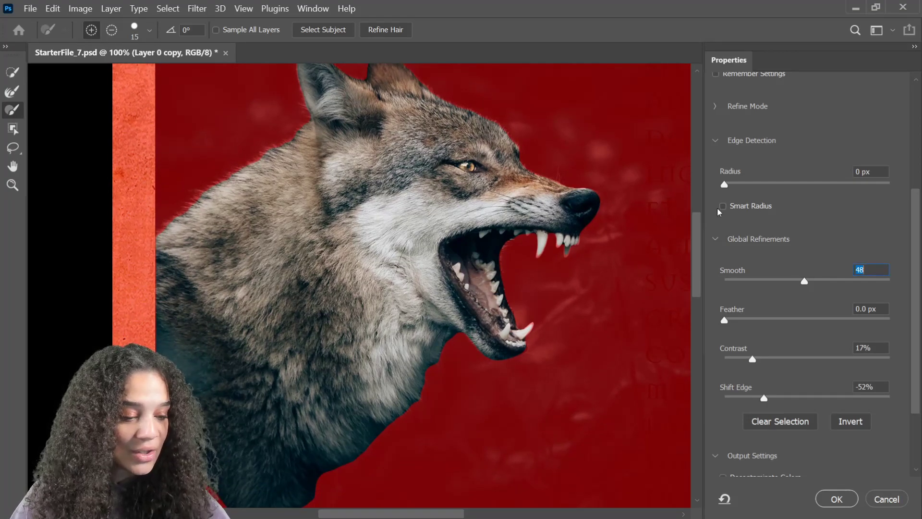
{"action": "left_click_drag", "start_coordinate": [725, 187], "coordinate": [694, 188]}
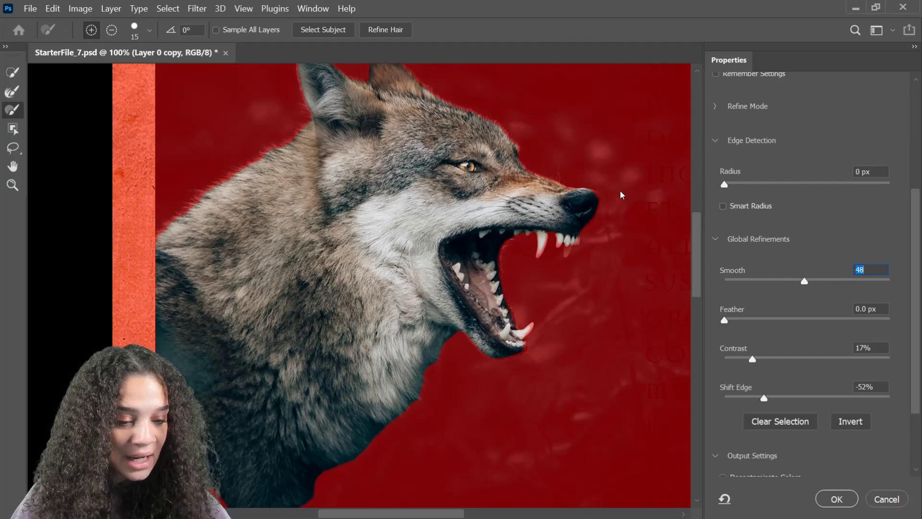
{"action": "left_click_drag", "start_coordinate": [401, 149], "coordinate": [396, 212]}
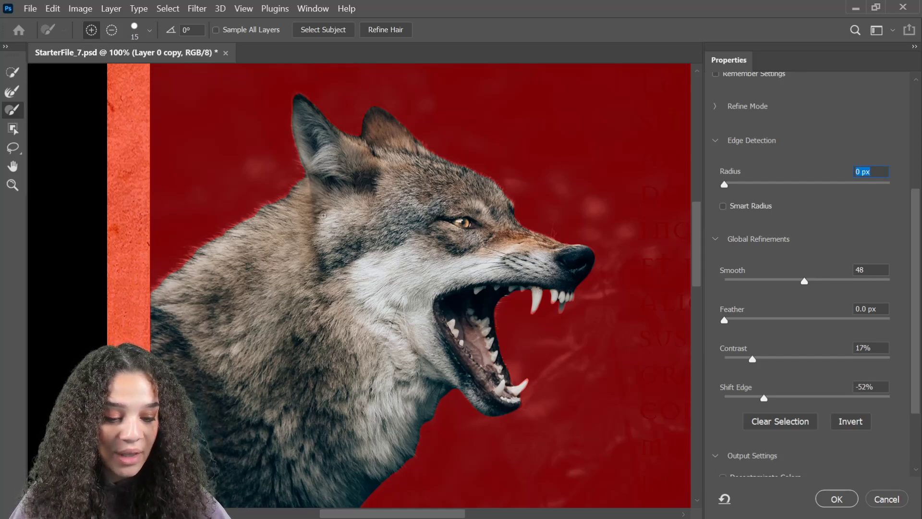
{"action": "left_click_drag", "start_coordinate": [333, 418], "coordinate": [426, 274]}
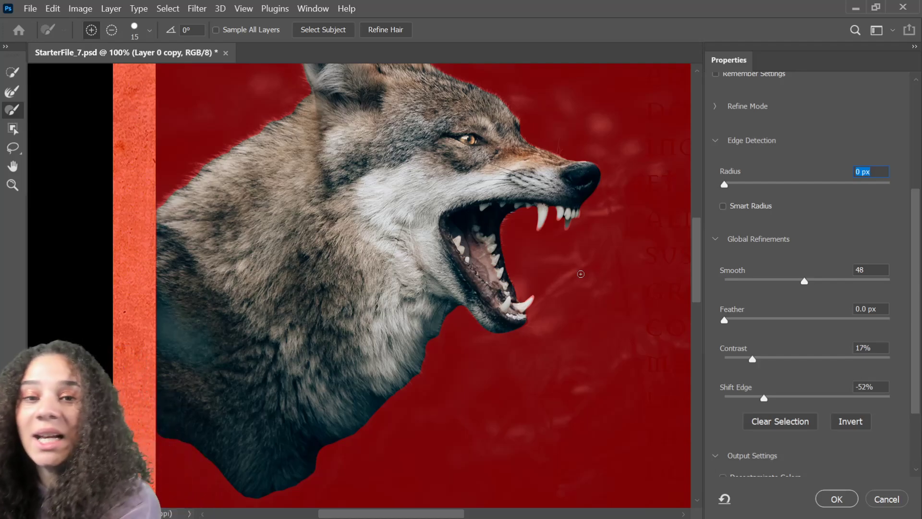
- Reduce the brush size to 6 and paint the missing edges of the wolf's upper and lower teeth into the selection
{"action": "left_click_drag", "start_coordinate": [560, 268], "coordinate": [457, 360]}
{"action": "key", "text": "ctrl+plus"}
{"action": "key", "text": "ctrl+plus"}
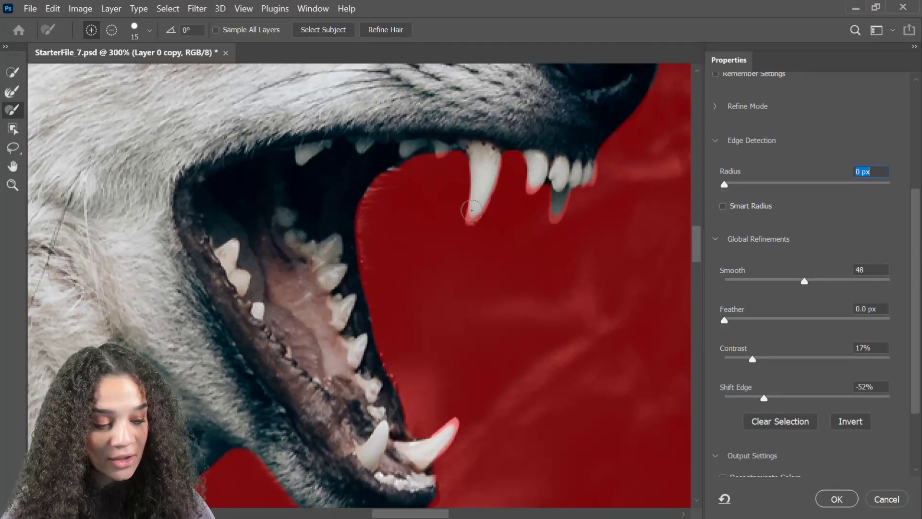
{"action": "key", "text": "bracketleft"}
{"action": "key", "text": "bracketleft"}
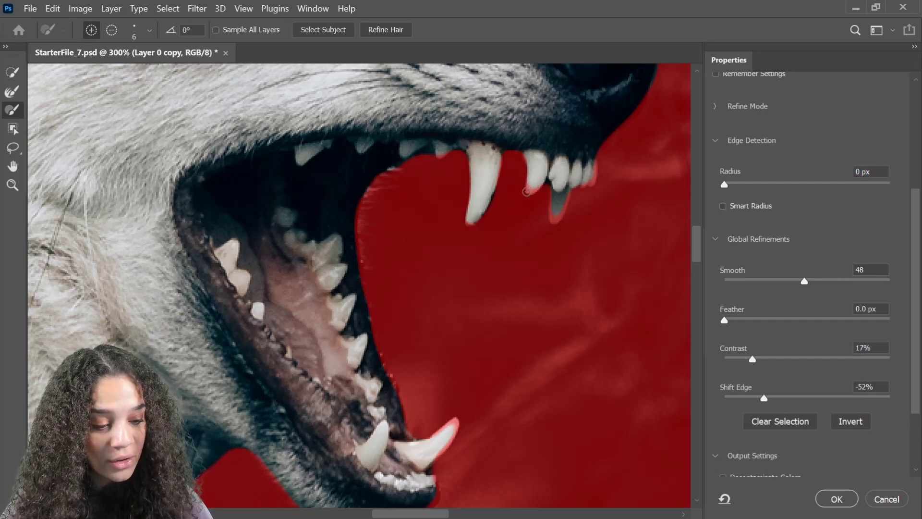
{"action": "left_click_drag", "start_coordinate": [559, 204], "coordinate": [554, 219]}
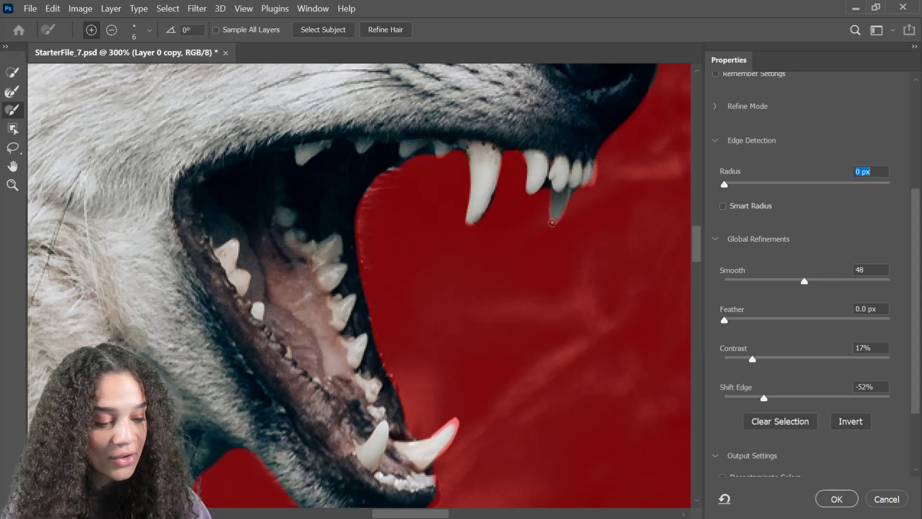
{"action": "key", "text": "Tab"}
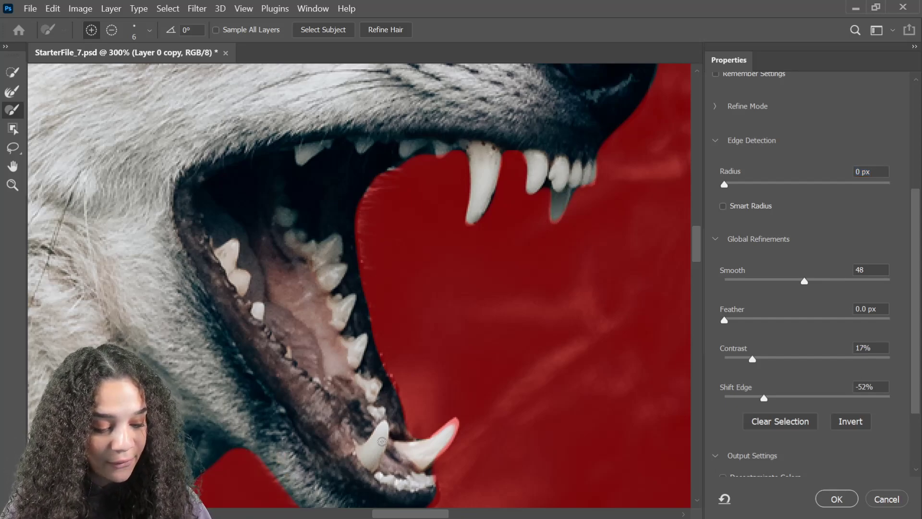
{"action": "left_click_drag", "start_coordinate": [448, 429], "coordinate": [433, 453]}
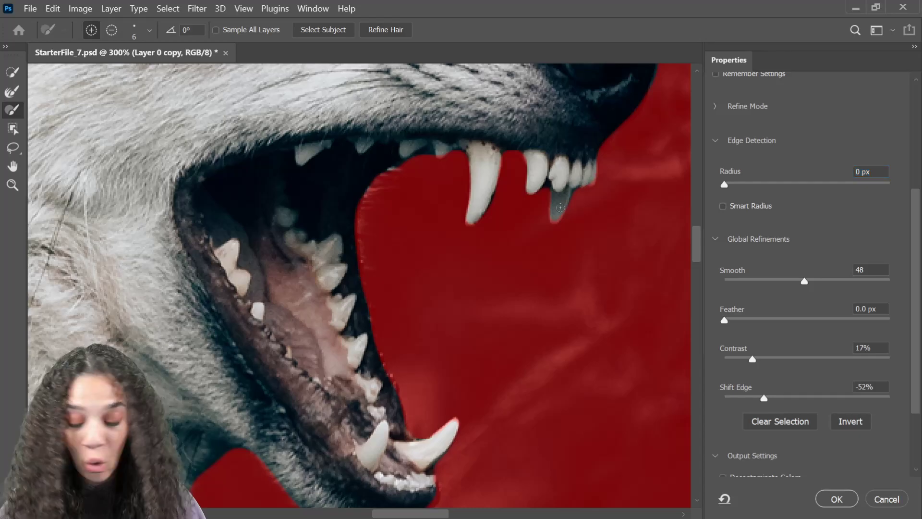
- Output the refined wolf selection as a New Layer with Layer Mask
{"action": "key", "text": "ctrl+minus"}
{"action": "key", "text": "ctrl+minus"}
{"action": "key", "text": "ctrl+minus"}
{"action": "key", "text": "ctrl+minus"}
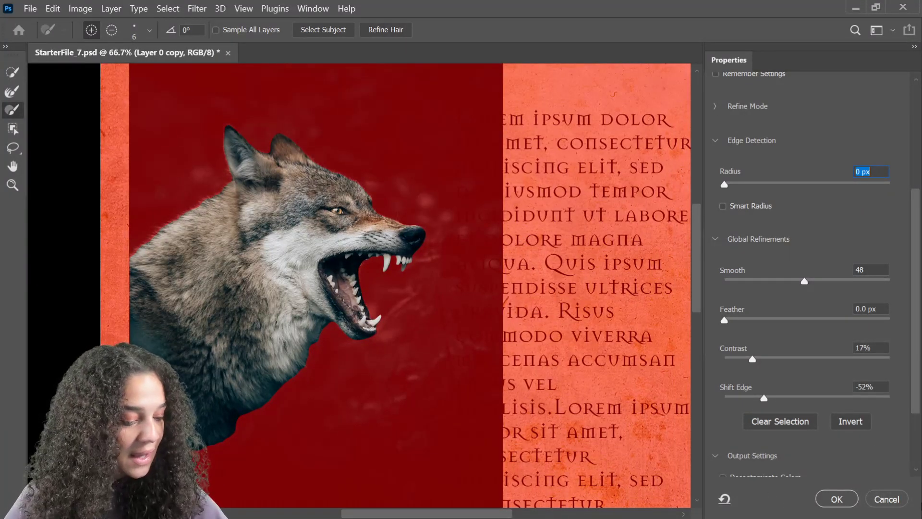
{"action": "scroll", "coordinate": [920, 409], "scroll_direction": "down", "scroll_amount": 2}
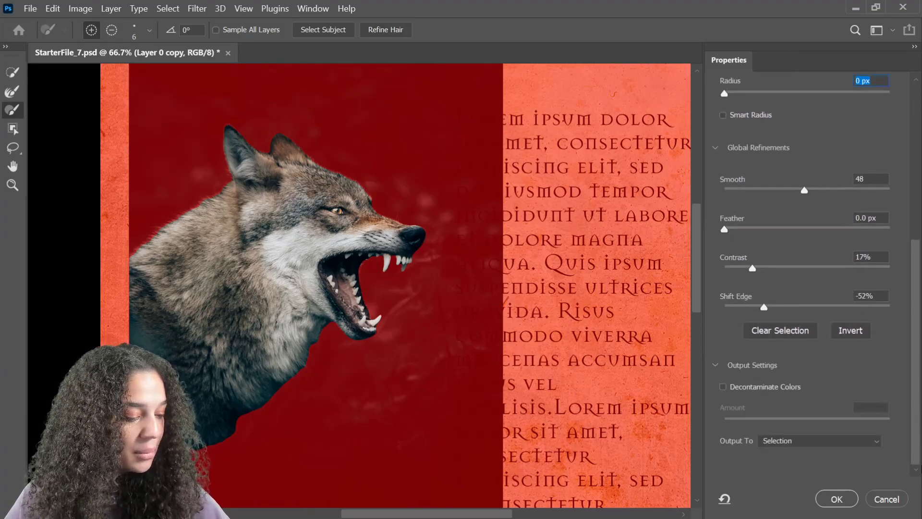
{"action": "left_click", "coordinate": [806, 444]}
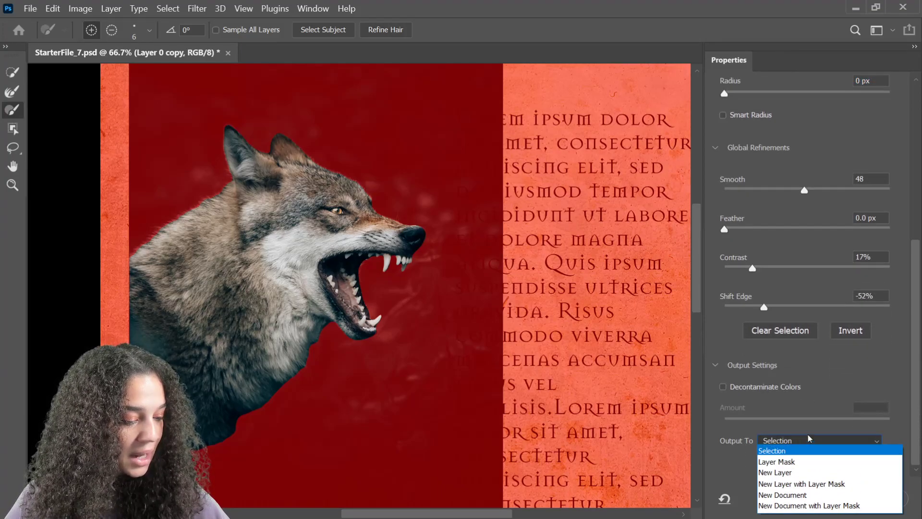
{"action": "left_click", "coordinate": [813, 484]}
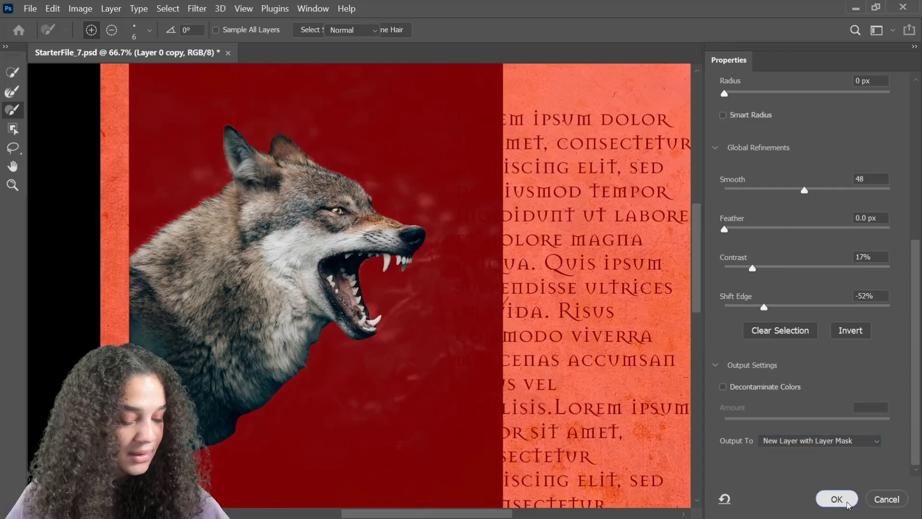
{"action": "left_click", "coordinate": [847, 501]}
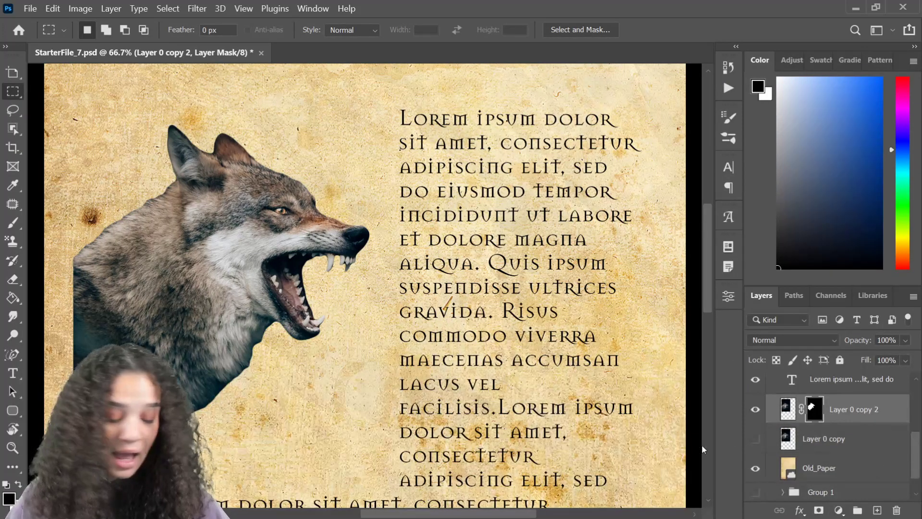
- Scale the cut-out wolf to about 155% and place it against the page's left edge, beside the upper text block
{"action": "key", "text": "ctrl+t"}
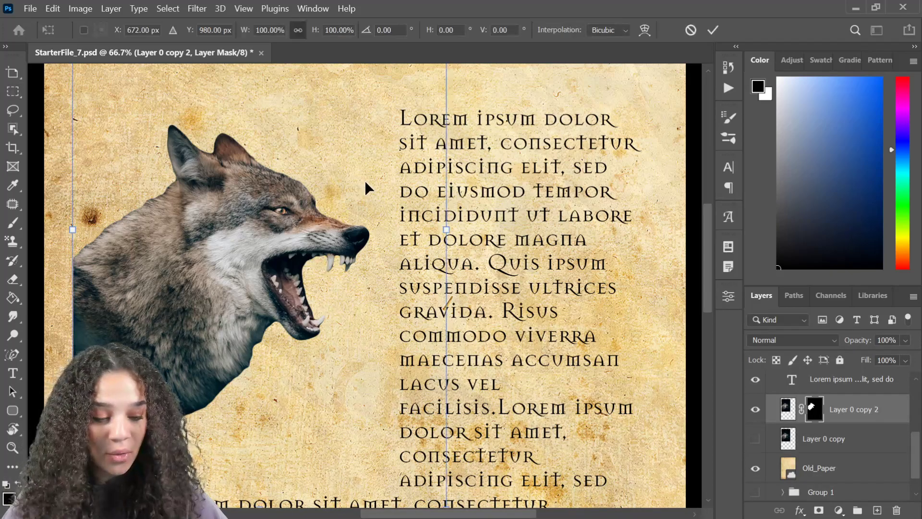
{"action": "key", "text": "ctrl+minus"}
{"action": "key", "text": "ctrl+minus"}
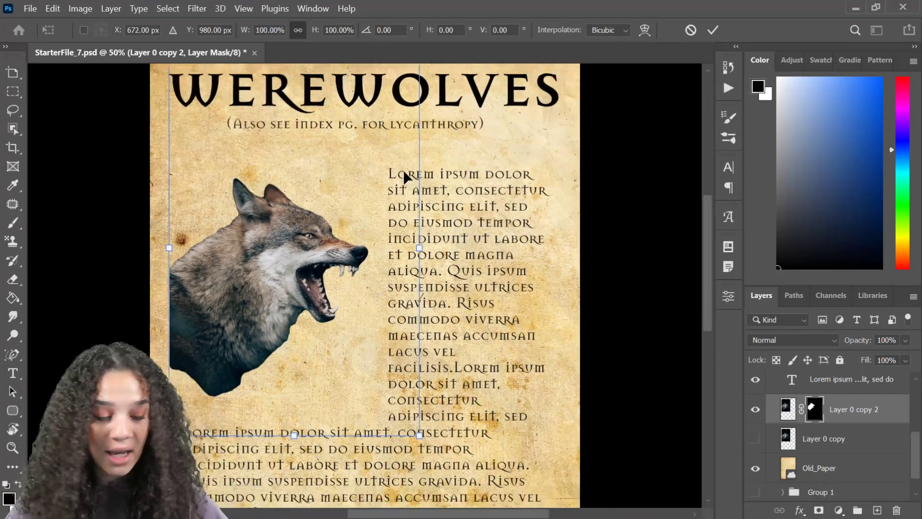
{"action": "left_click_drag", "start_coordinate": [405, 121], "coordinate": [497, 72]}
{"action": "left_click_drag", "start_coordinate": [368, 169], "coordinate": [344, 171]}
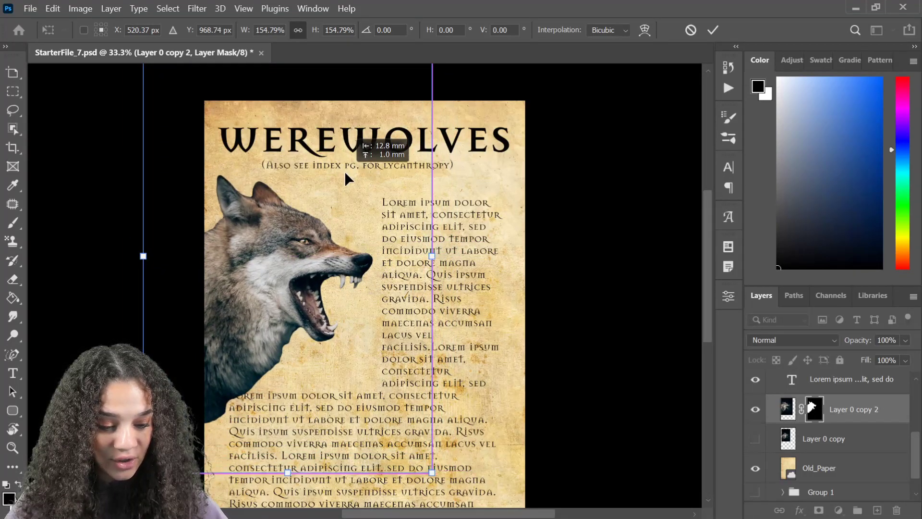
{"action": "left_click_drag", "start_coordinate": [350, 235], "coordinate": [327, 275]}
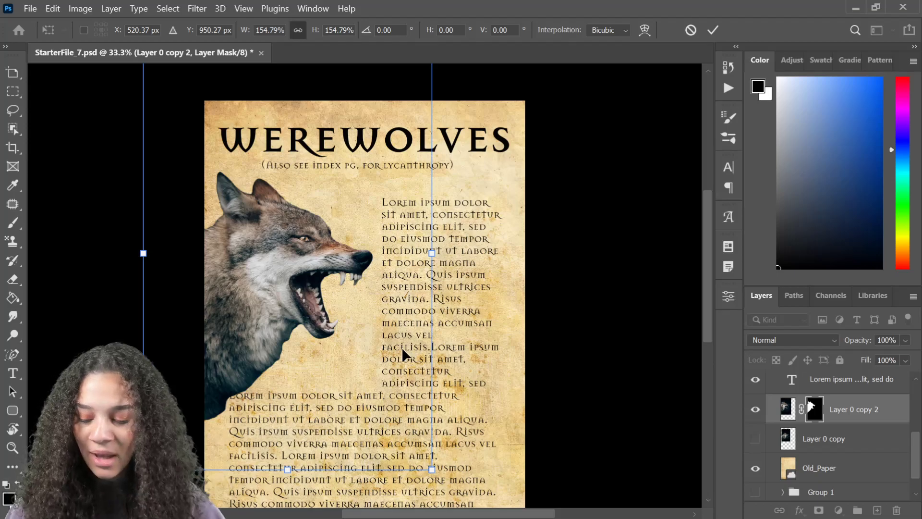
{"action": "key", "text": "Return"}
{"action": "key", "text": "m"}
{"action": "key", "text": "ctrl+plus"}
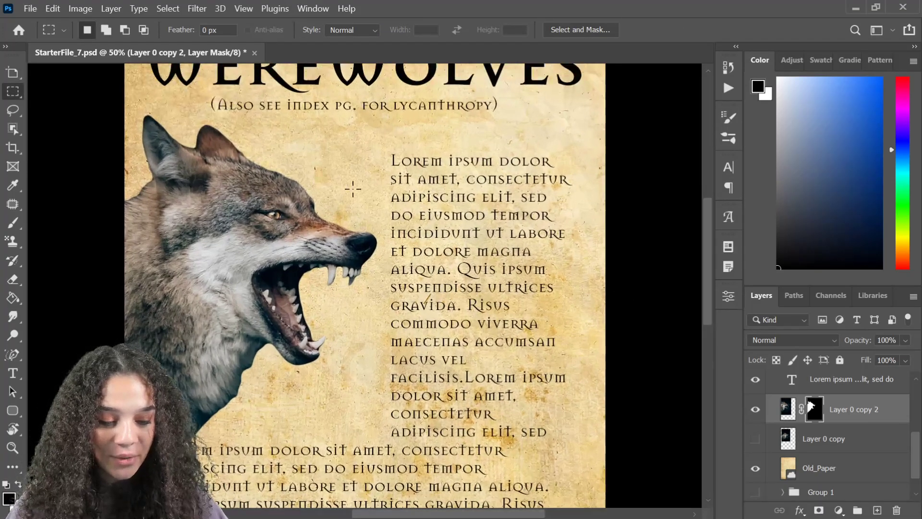
{"action": "left_click", "coordinate": [196, 8]}
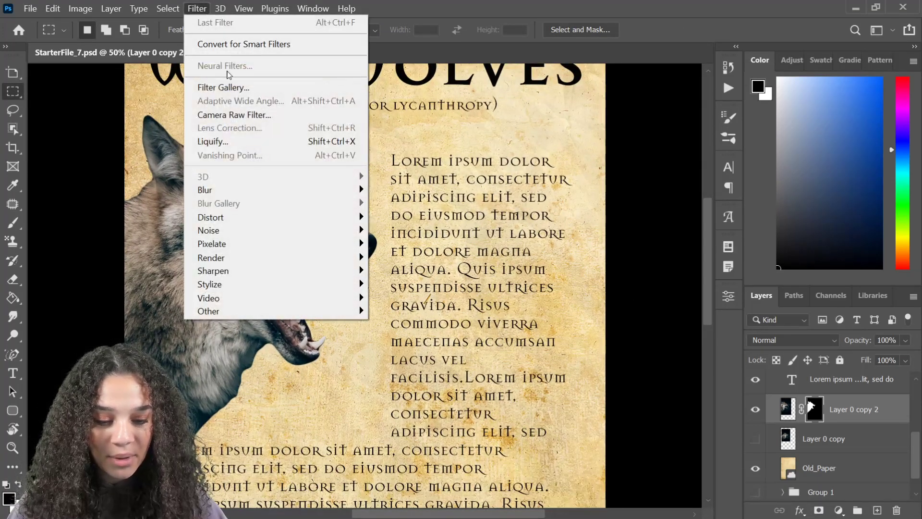
{"action": "left_click", "coordinate": [232, 86]}
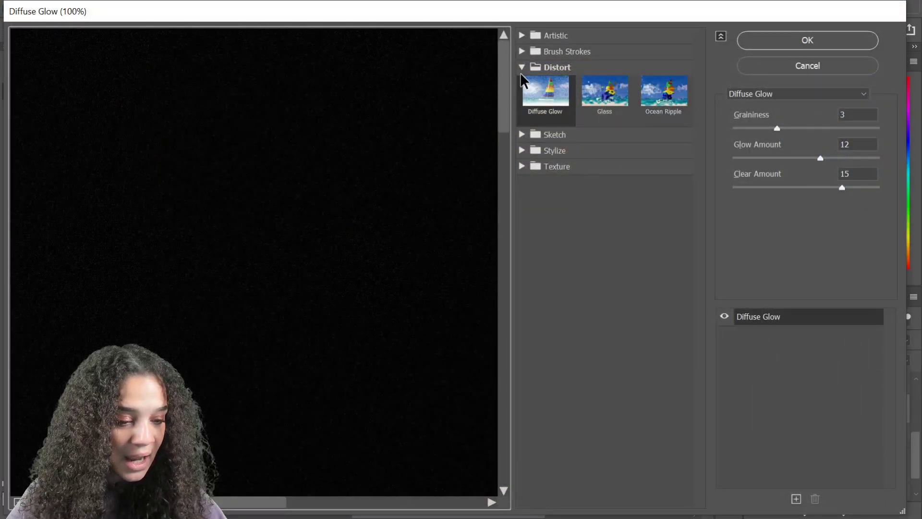
{"action": "left_click", "coordinate": [522, 66]}
{"action": "left_click", "coordinate": [522, 51]}
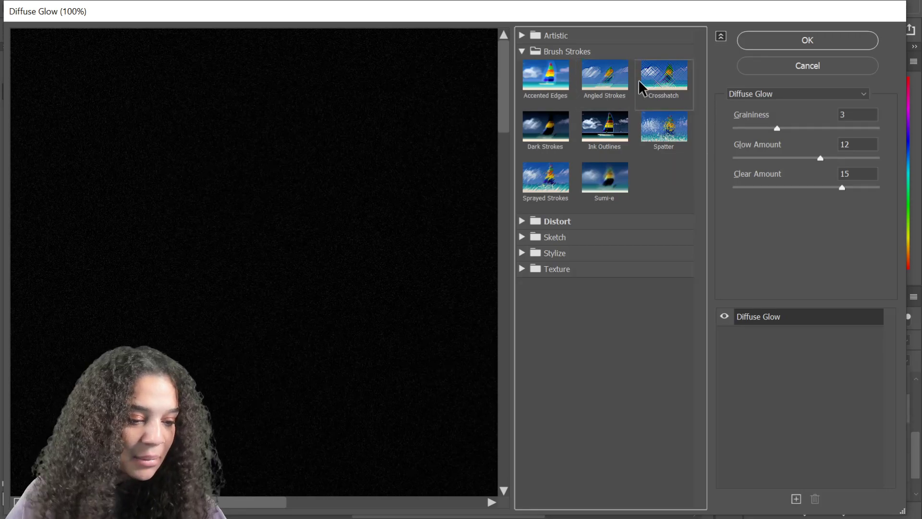
{"action": "left_click", "coordinate": [523, 34]}
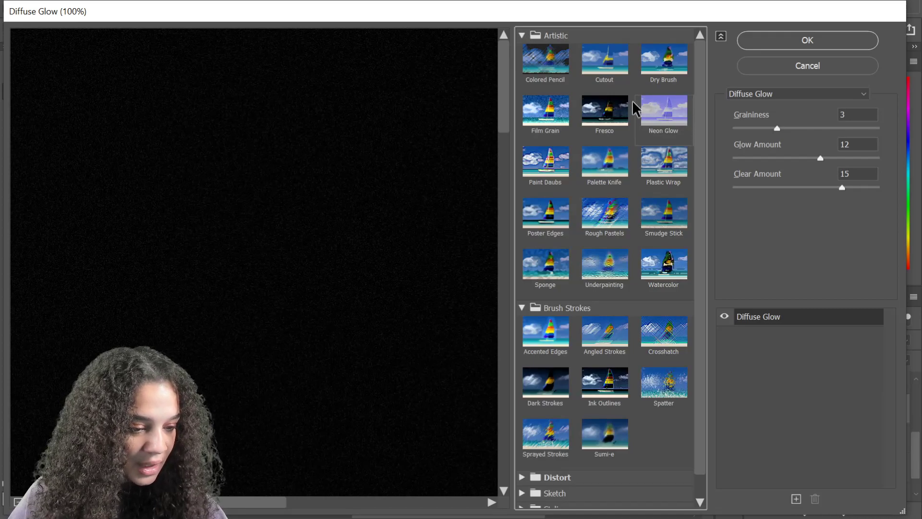
{"action": "left_click", "coordinate": [607, 112]}
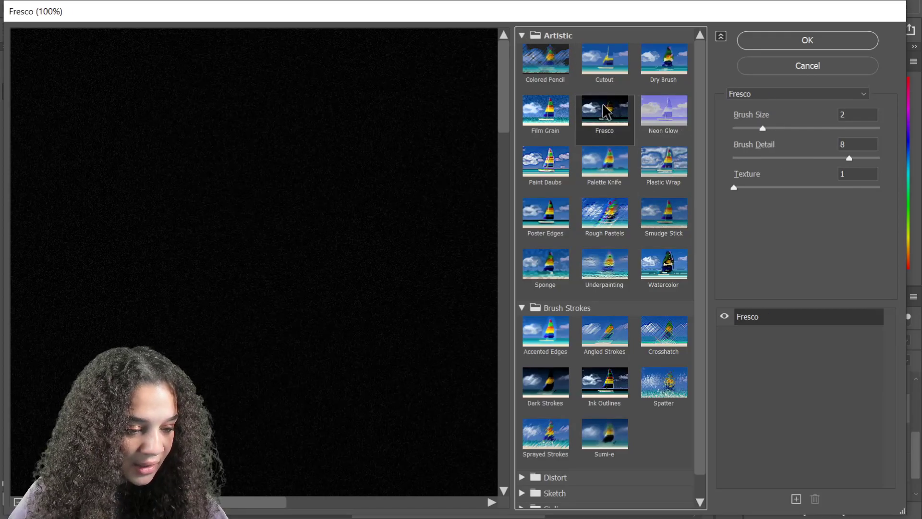
{"action": "left_click", "coordinate": [399, 268], "text": "alt"}
{"action": "left_click", "coordinate": [398, 270], "text": "alt"}
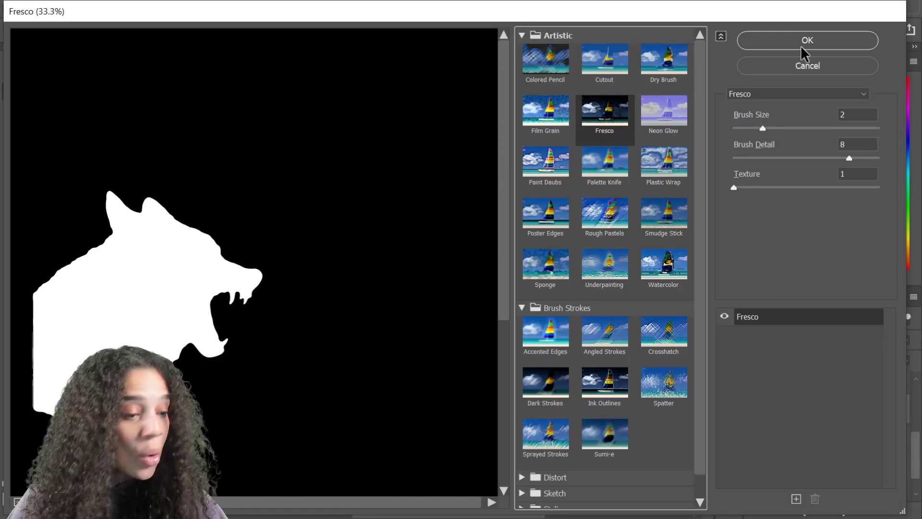
{"action": "left_click", "coordinate": [798, 42]}
- Target the wolf layer's image instead of its mask and enable the Style Transfer neural filter for it
{"action": "left_click", "coordinate": [788, 410]}
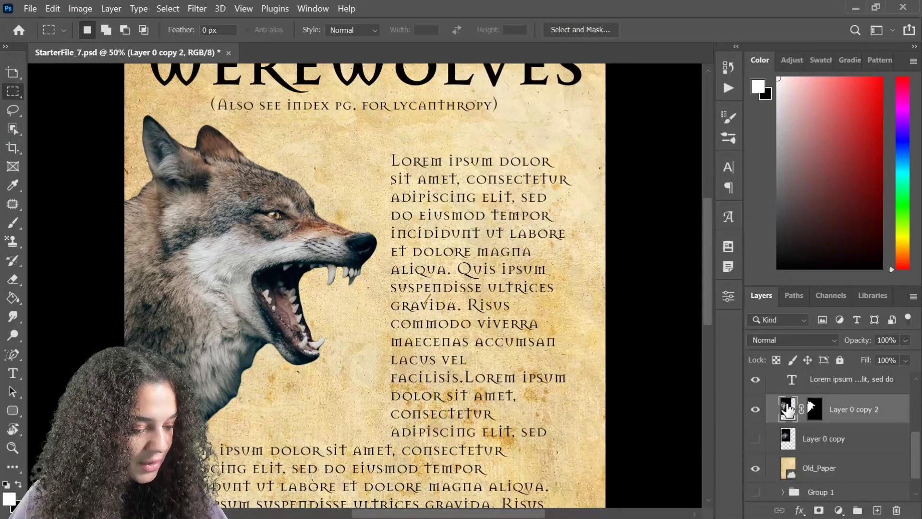
{"action": "left_click", "coordinate": [197, 8]}
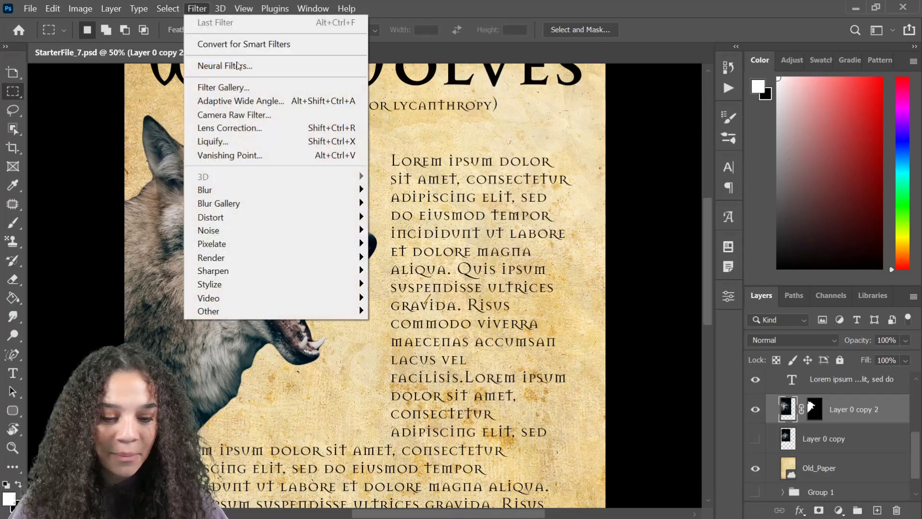
{"action": "left_click", "coordinate": [239, 64]}
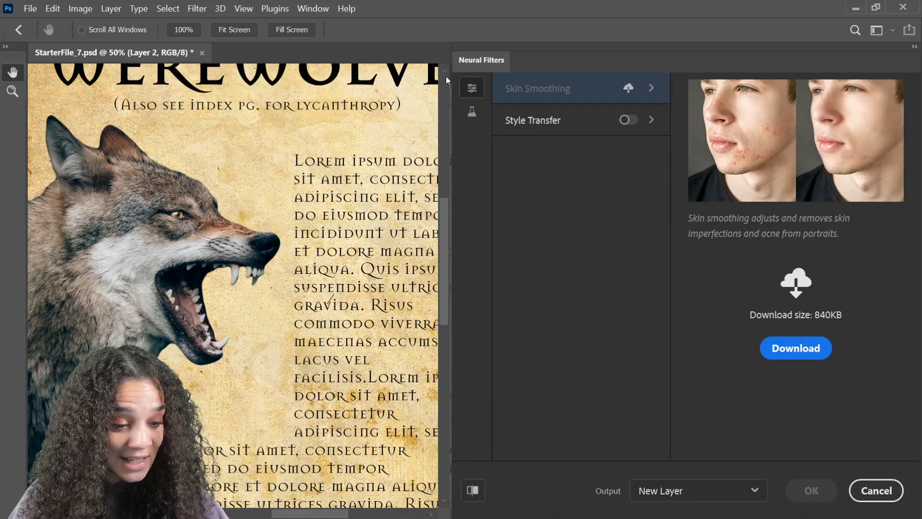
{"action": "left_click", "coordinate": [608, 121]}
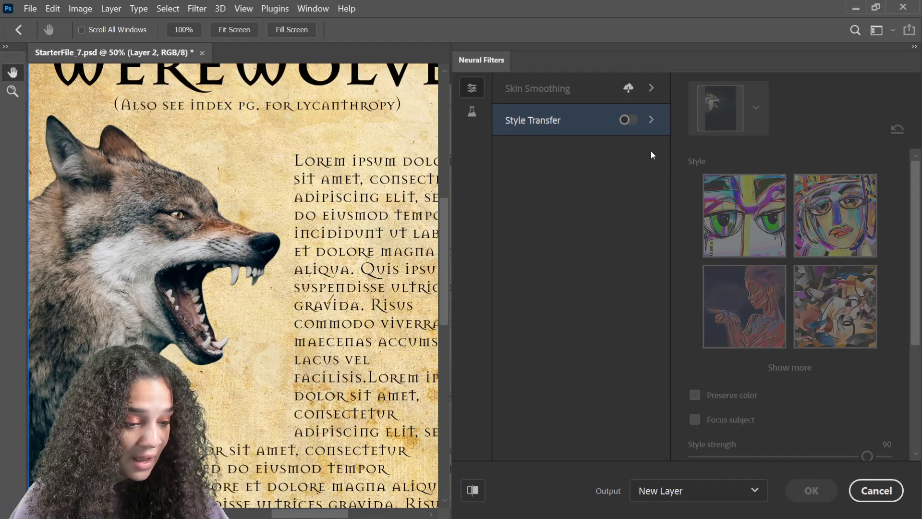
{"action": "left_click", "coordinate": [626, 119]}
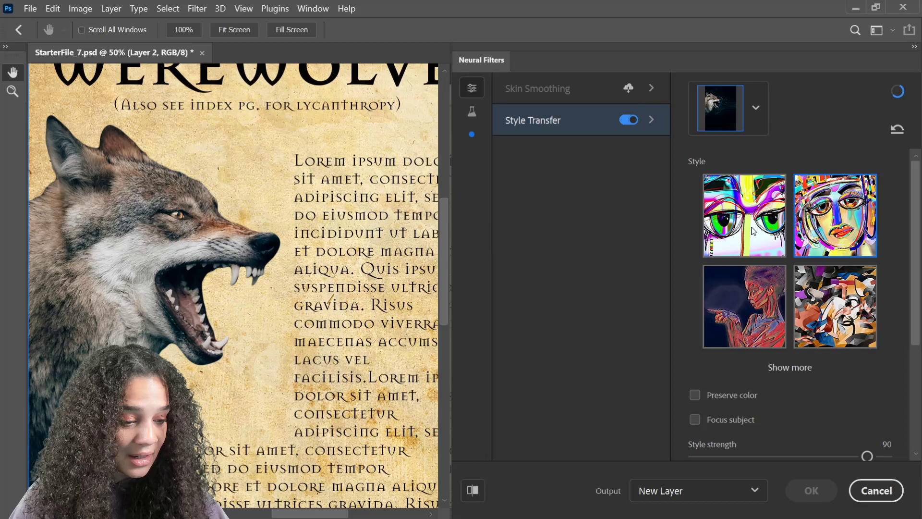
- Choose the fragmented orange, black and white face painting as the style and apply the Style Transfer as a new layer
{"action": "key", "text": "ctrl+0"}
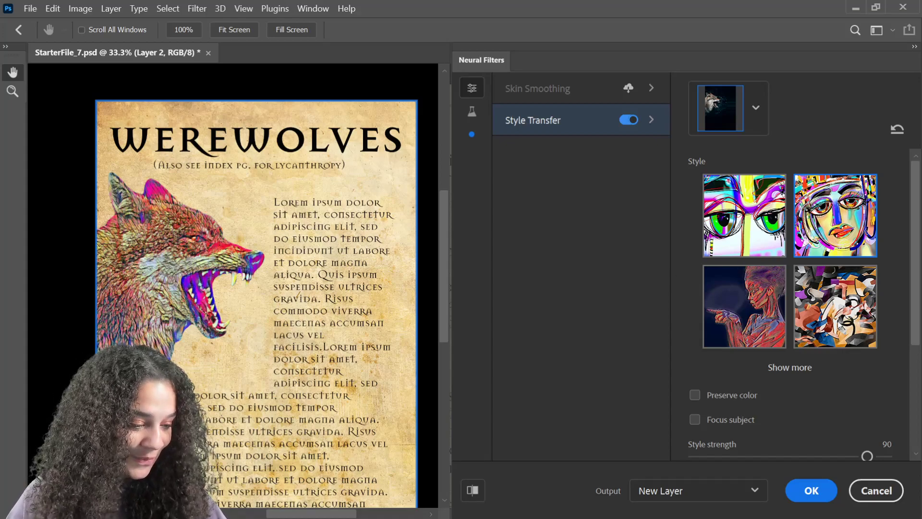
{"action": "left_click", "coordinate": [840, 322]}
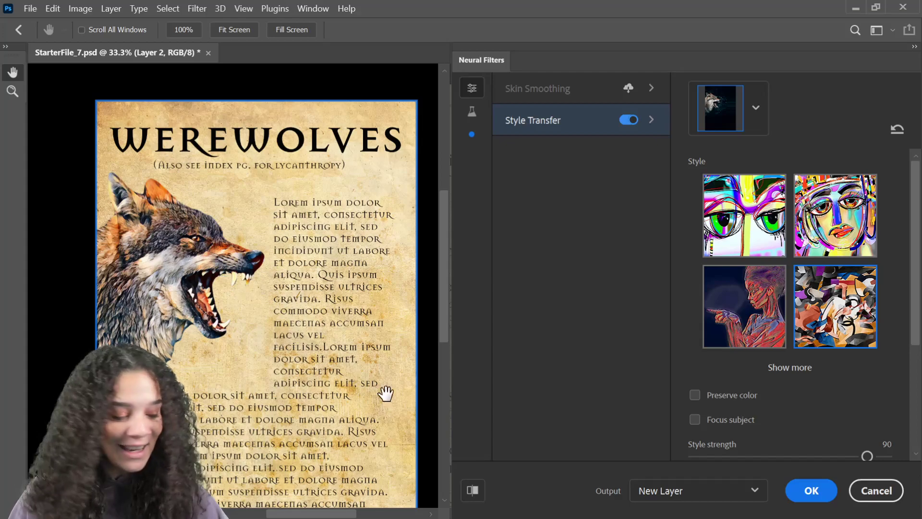
{"action": "left_click", "coordinate": [812, 491]}
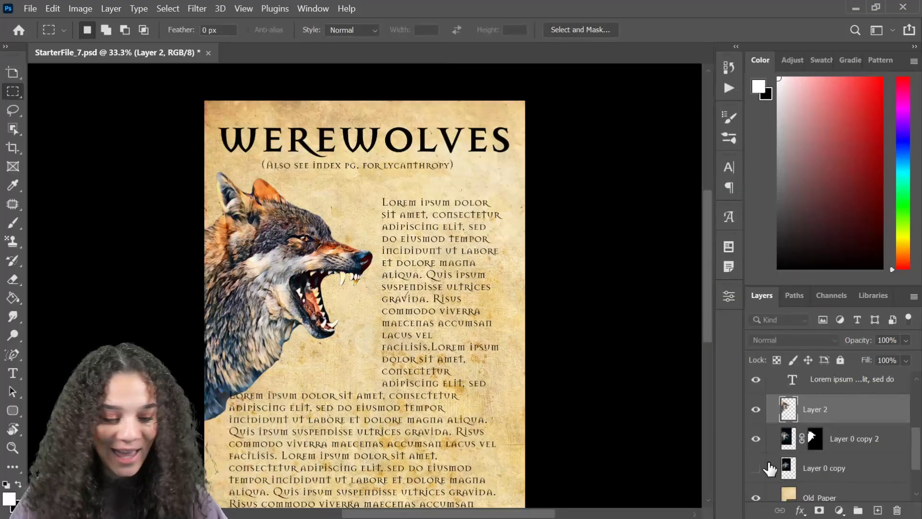
{"action": "key", "text": "ctrl+plus"}
{"action": "key", "text": "ctrl+plus"}
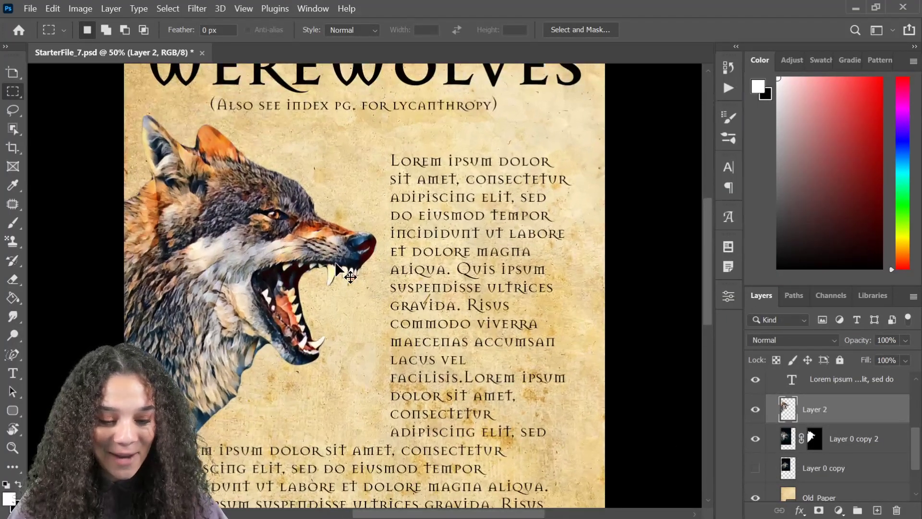
- Bring the rounded rectangle shape out of Group 1 and place it directly below the masked wolf layer, Layer 0 copy 2
{"action": "key", "text": "ctrl+minus"}
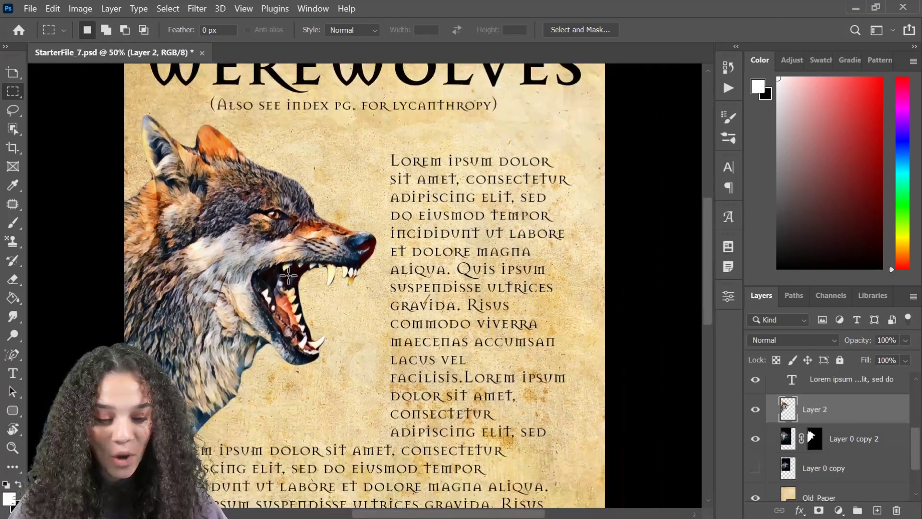
{"action": "key", "text": "ctrl+plus"}
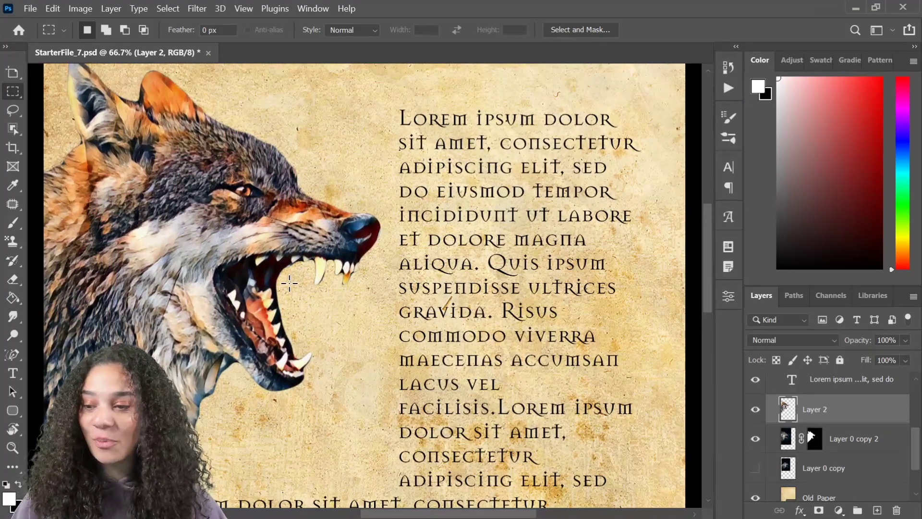
{"action": "left_click_drag", "start_coordinate": [261, 271], "coordinate": [391, 261]}
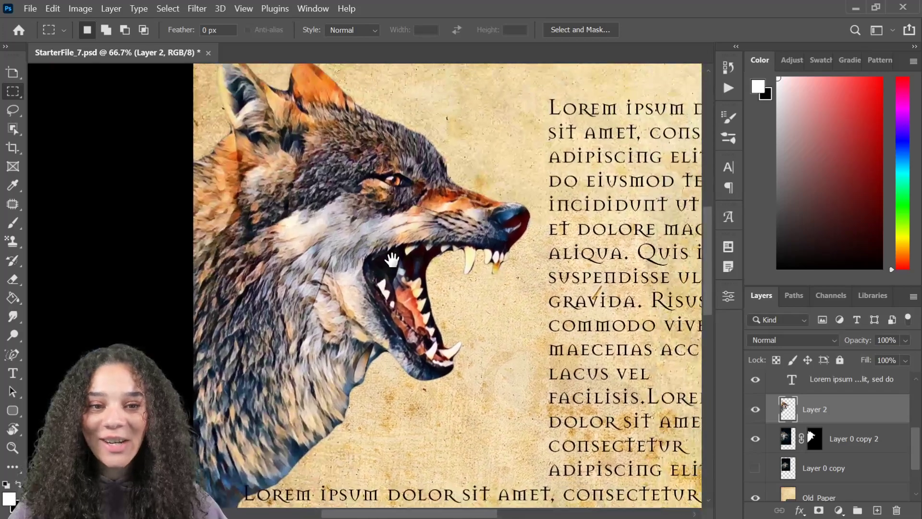
{"action": "key", "text": "ctrl+minus"}
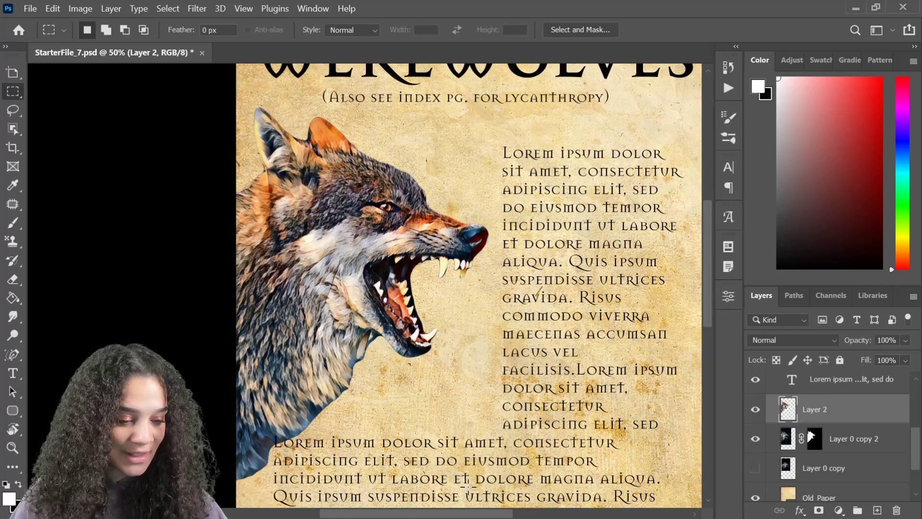
{"action": "scroll", "coordinate": [851, 447], "scroll_direction": "down", "scroll_amount": 2}
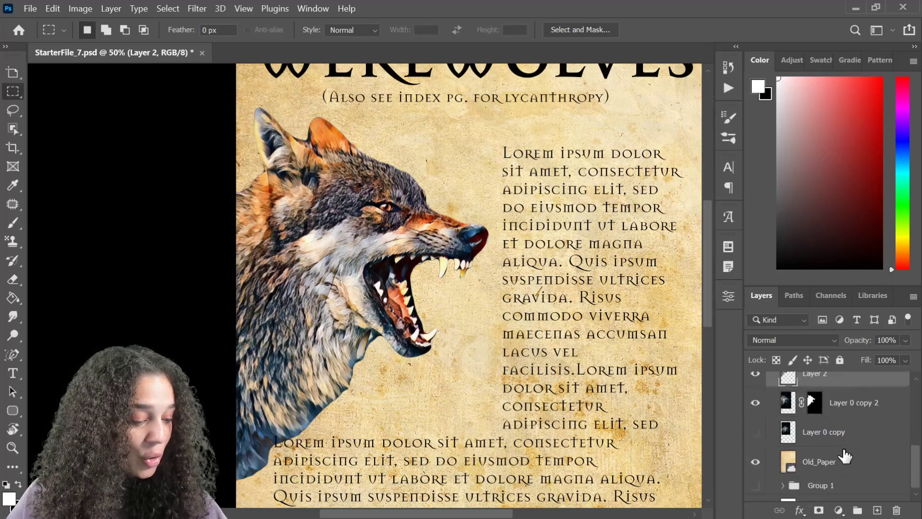
{"action": "scroll", "coordinate": [817, 469], "scroll_direction": "down", "scroll_amount": 1}
{"action": "left_click", "coordinate": [783, 469]}
{"action": "scroll", "coordinate": [836, 474], "scroll_direction": "down", "scroll_amount": 2}
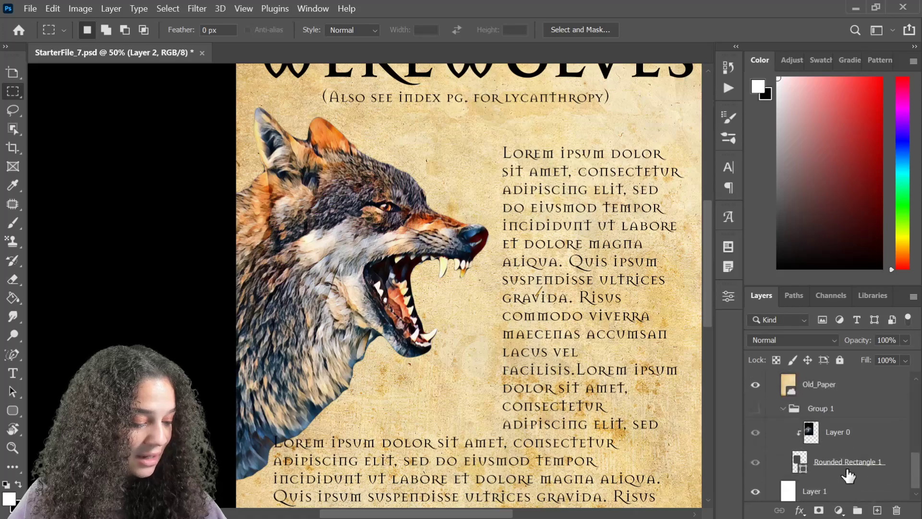
{"action": "left_click", "coordinate": [839, 465]}
{"action": "key", "text": "ctrl+j"}
{"action": "left_click_drag", "start_coordinate": [885, 498], "coordinate": [865, 401]}
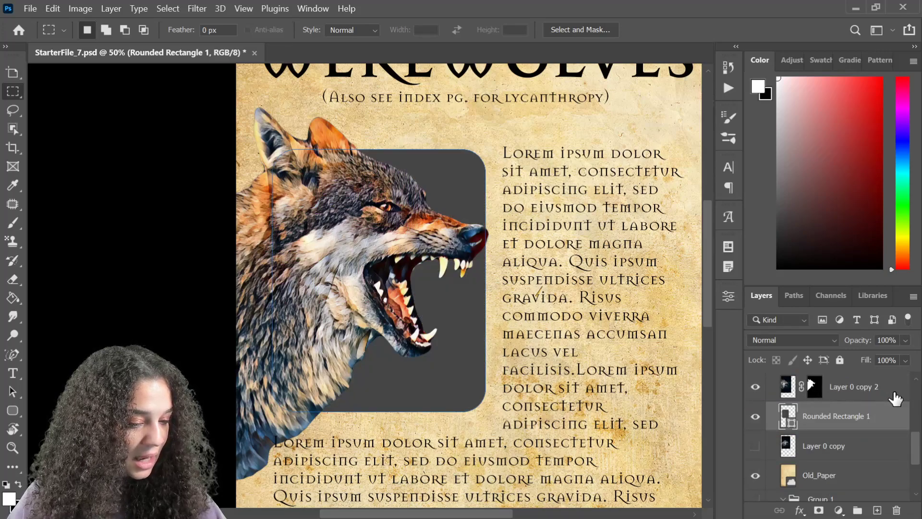
- Place the painted wolf layer directly above the rounded rectangle and clip it to that shape, with the original masked wolf hidden
{"action": "right_click", "coordinate": [892, 389]}
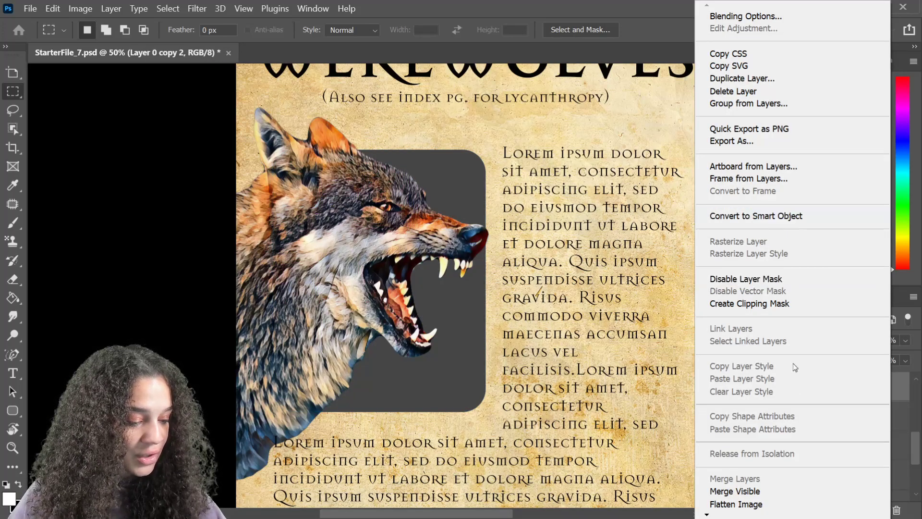
{"action": "left_click", "coordinate": [773, 304]}
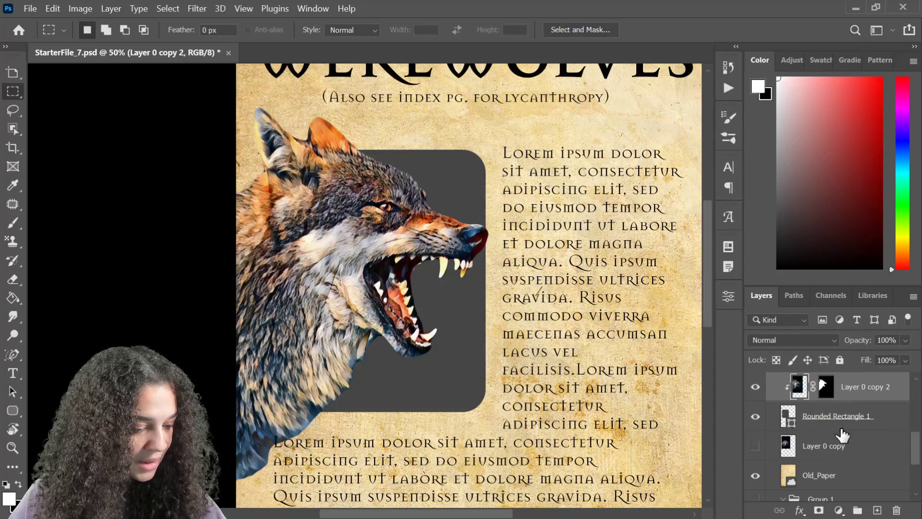
{"action": "scroll", "coordinate": [846, 432], "scroll_direction": "up", "scroll_amount": 2}
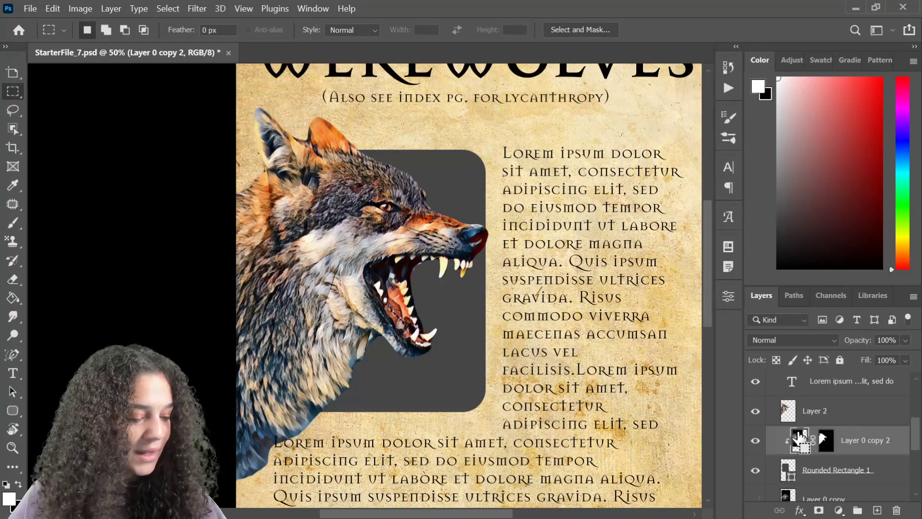
{"action": "left_click_drag", "start_coordinate": [862, 419], "coordinate": [870, 456]}
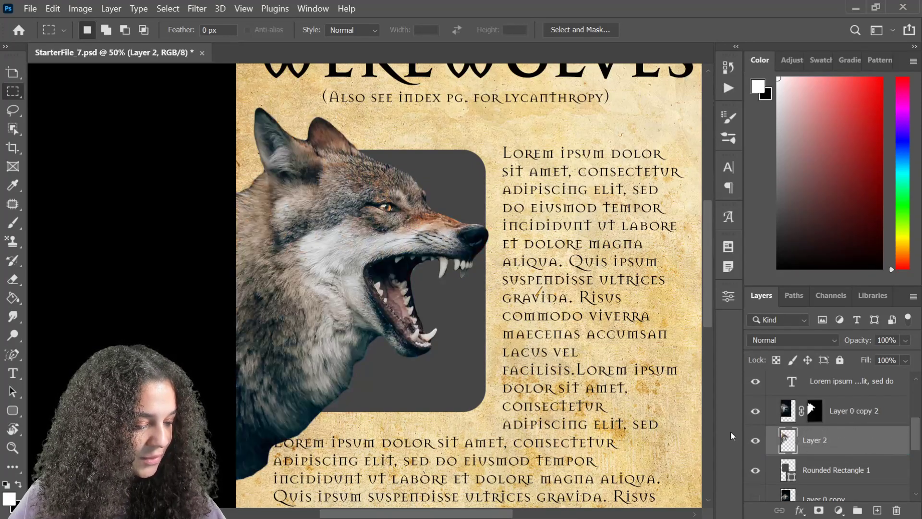
{"action": "left_click", "coordinate": [756, 418]}
{"action": "right_click", "coordinate": [879, 451]}
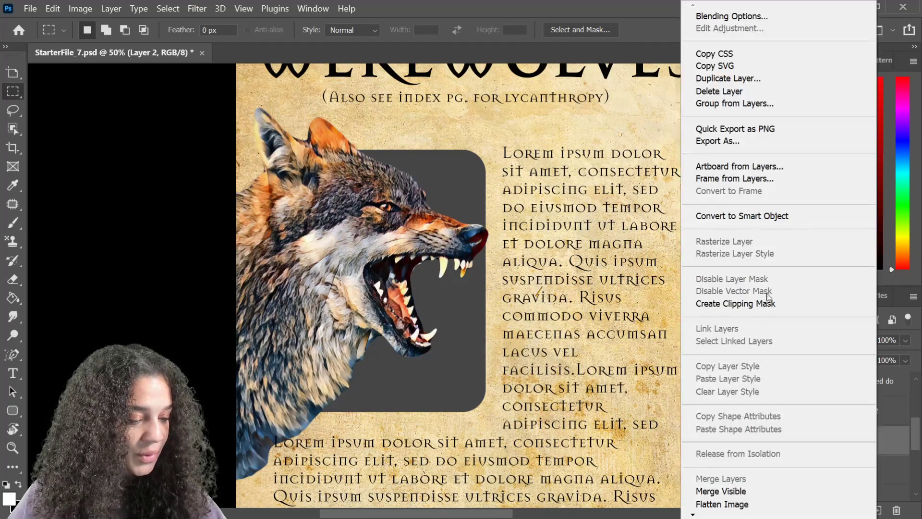
{"action": "left_click", "coordinate": [753, 304]}
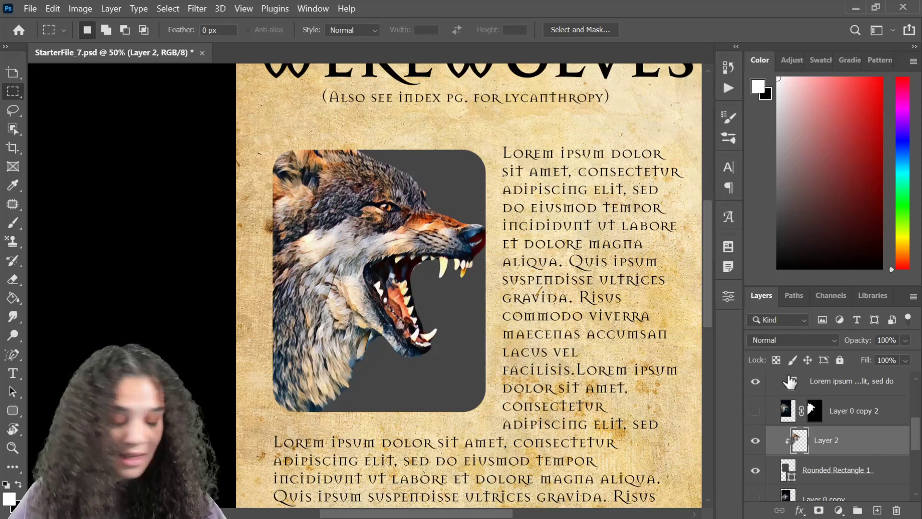
- Scale the painted wolf down so its ears and snout fit inside the rounded rectangle, with its neck against the frame's left edge
{"action": "key", "text": "ctrl+t"}
{"action": "left_click_drag", "start_coordinate": [475, 107], "coordinate": [422, 217]}
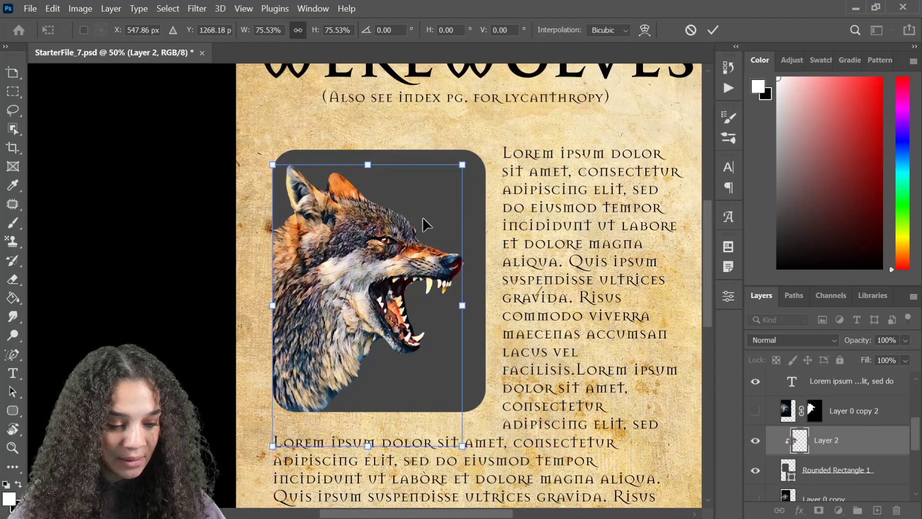
{"action": "key", "text": "Return"}
{"action": "key", "text": "m"}
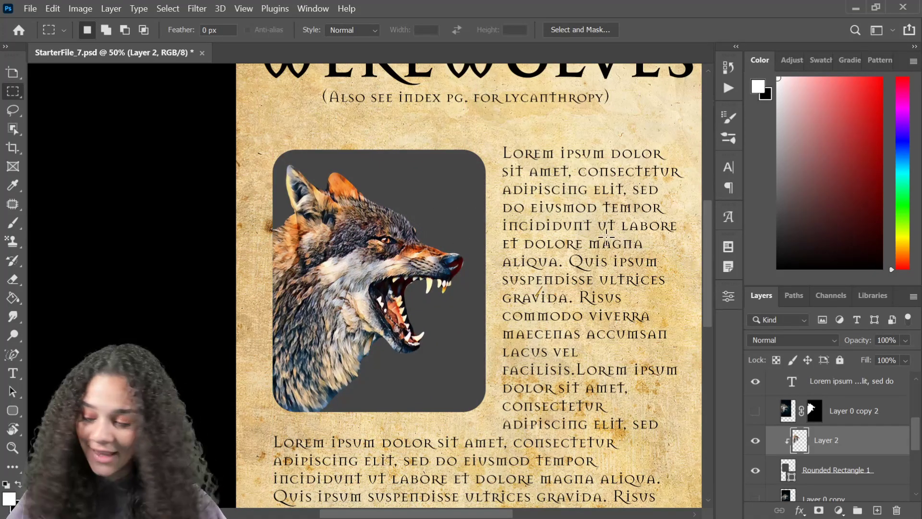
{"action": "key", "text": "ctrl+t"}
{"action": "left_click_drag", "start_coordinate": [463, 166], "coordinate": [473, 153]}
{"action": "key", "text": "Return"}
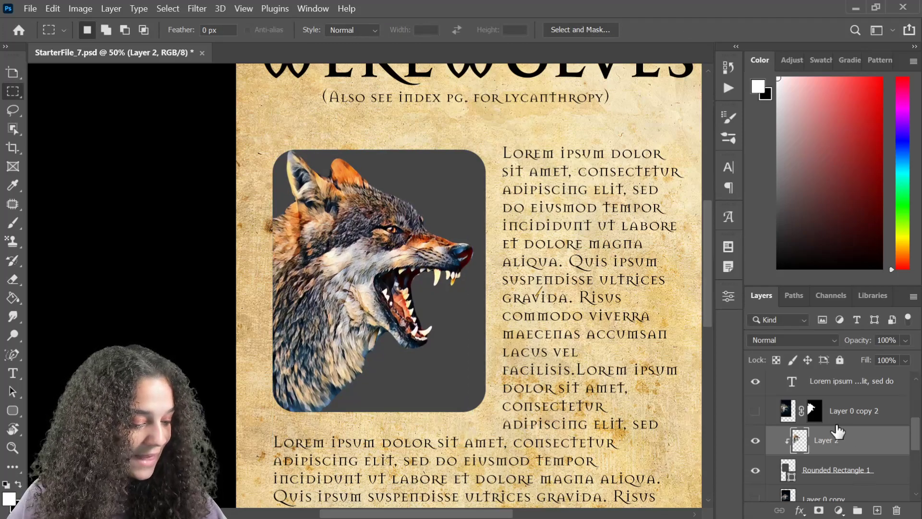
- Move the painted wolf layer and the rounded rectangle together below the Old_Paper layer
{"action": "scroll", "coordinate": [889, 469], "scroll_direction": "down", "scroll_amount": 2}
{"action": "left_click", "coordinate": [886, 411], "text": "shift"}
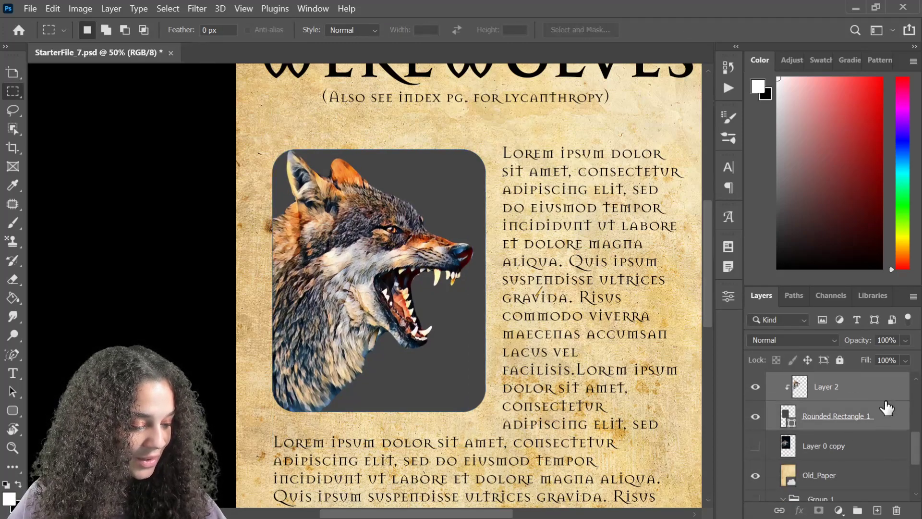
{"action": "scroll", "coordinate": [862, 476], "scroll_direction": "down", "scroll_amount": 1}
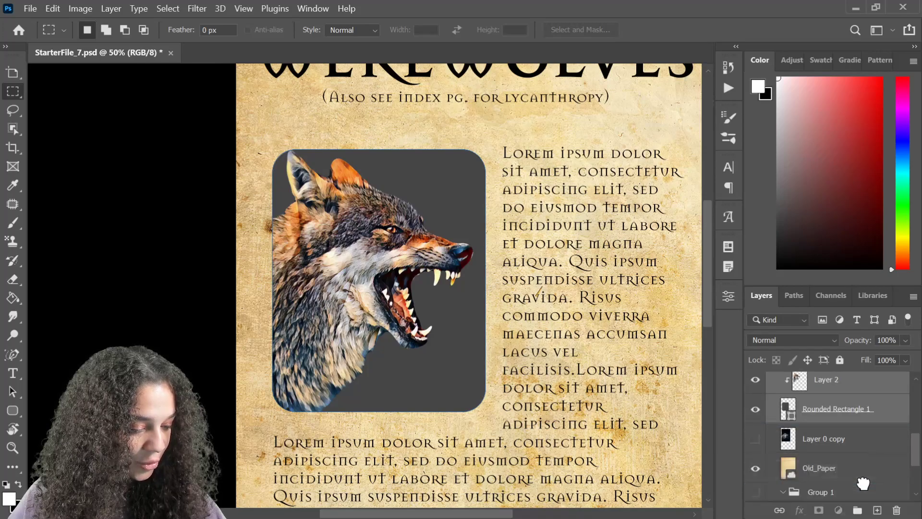
{"action": "left_click_drag", "start_coordinate": [863, 483], "coordinate": [865, 478]}
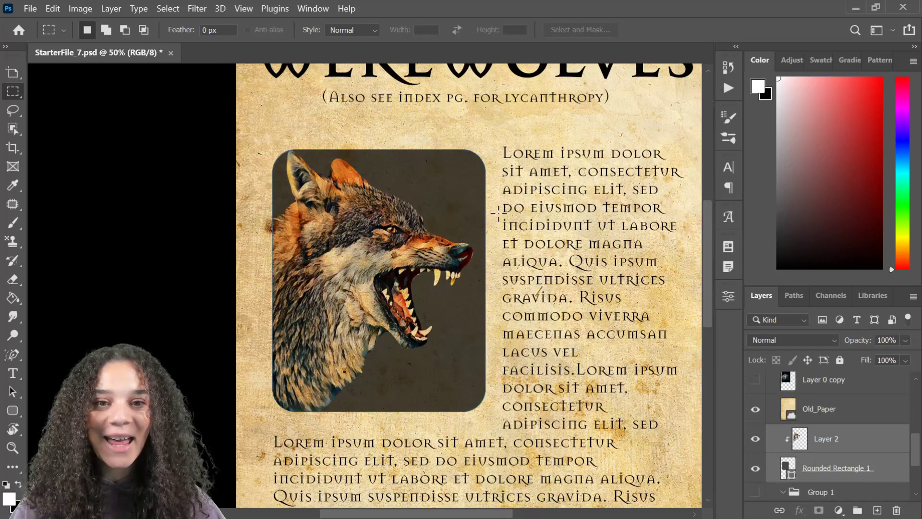
- Add a clipped layer between the wolf and the rounded rectangle and draw a circle about 782 px wide behind the wolf's snout
{"action": "left_click", "coordinate": [879, 468]}
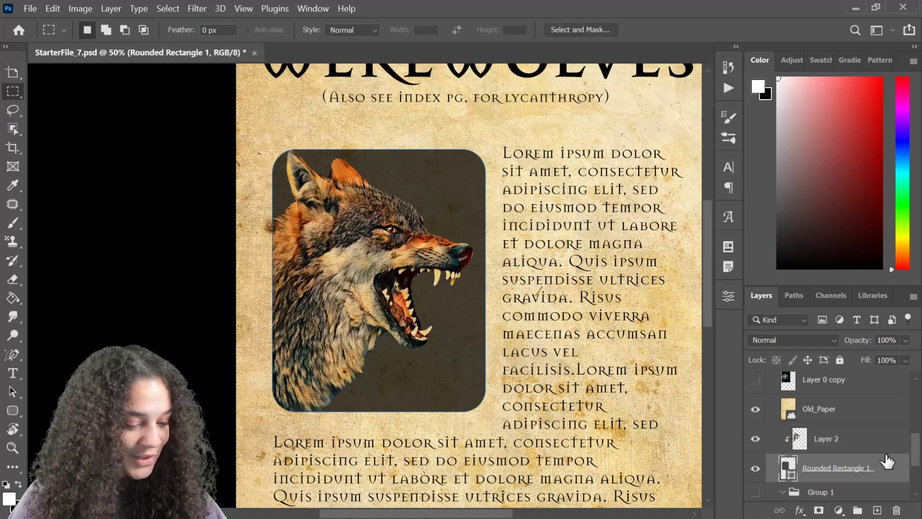
{"action": "key", "text": "ctrl+shift+n"}
{"action": "key", "text": "Return"}
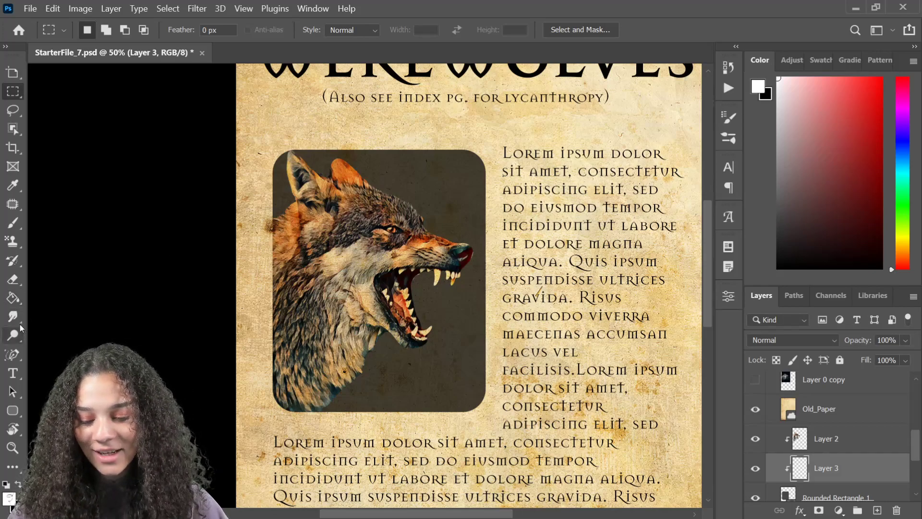
{"action": "left_click", "coordinate": [14, 413]}
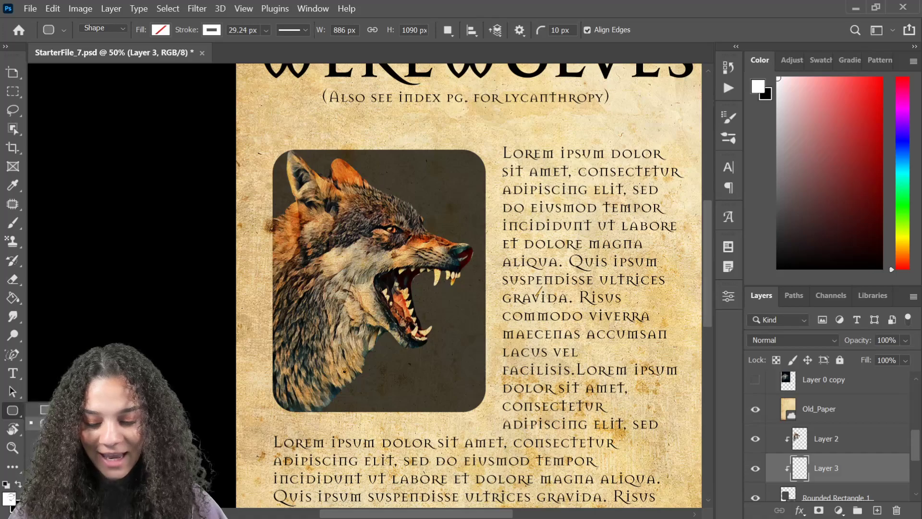
{"action": "left_click", "coordinate": [44, 436]}
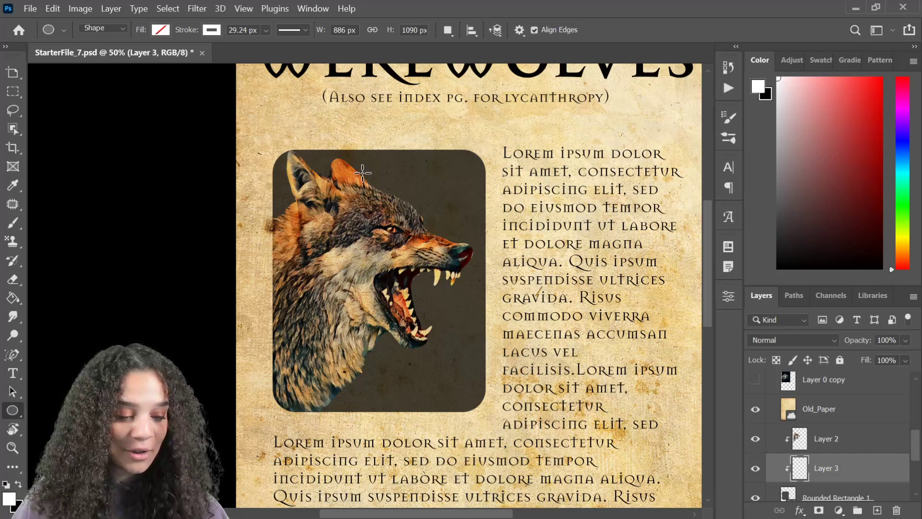
{"action": "left_click_drag", "start_coordinate": [364, 171], "coordinate": [551, 359]}
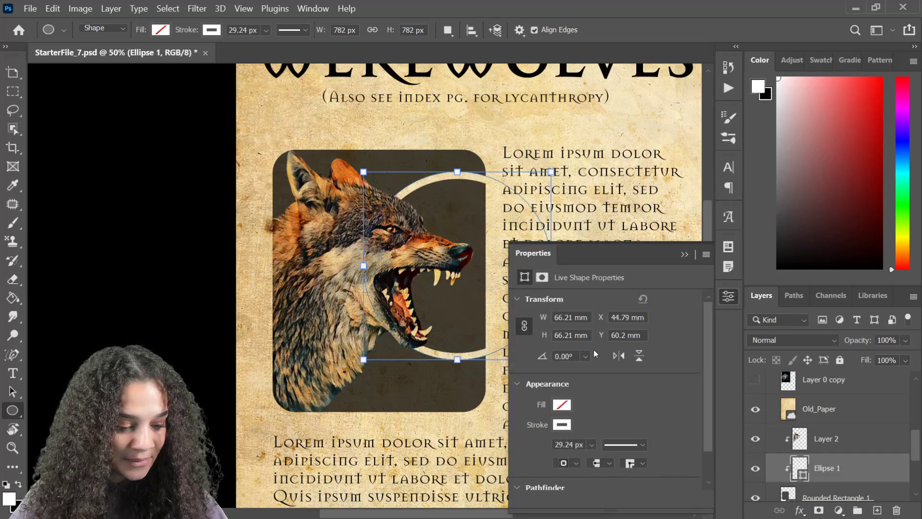
- Fill the circle with white and remove its stroke
{"action": "left_click", "coordinate": [561, 405]}
{"action": "left_click", "coordinate": [577, 350]}
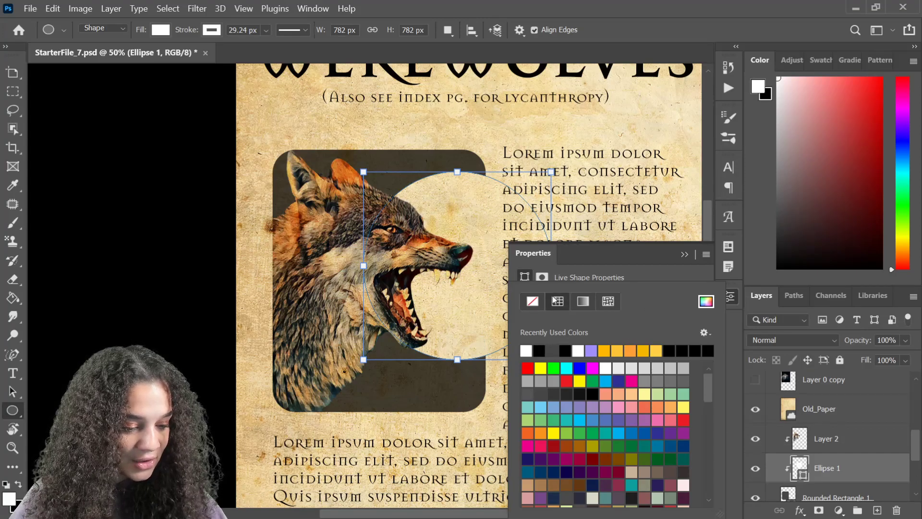
{"action": "left_click", "coordinate": [576, 273]}
{"action": "left_click", "coordinate": [567, 426]}
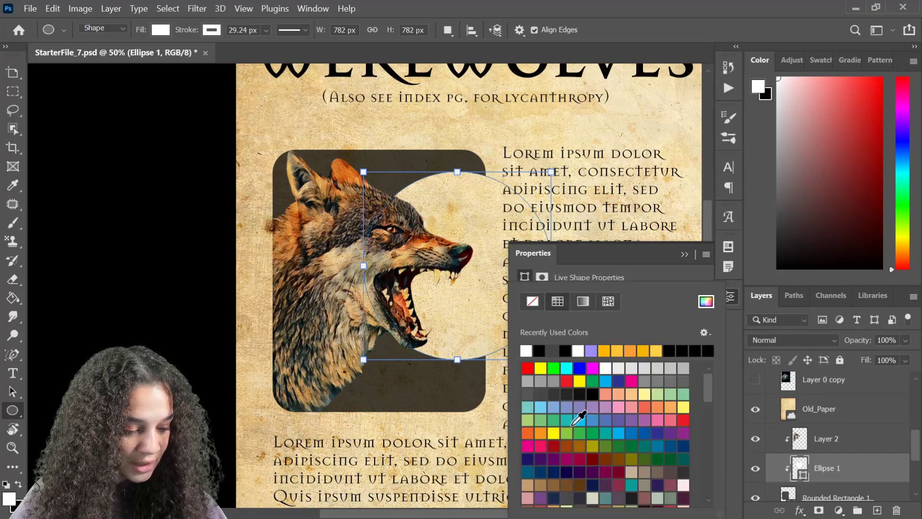
{"action": "left_click", "coordinate": [532, 301]}
{"action": "left_click", "coordinate": [622, 253]}
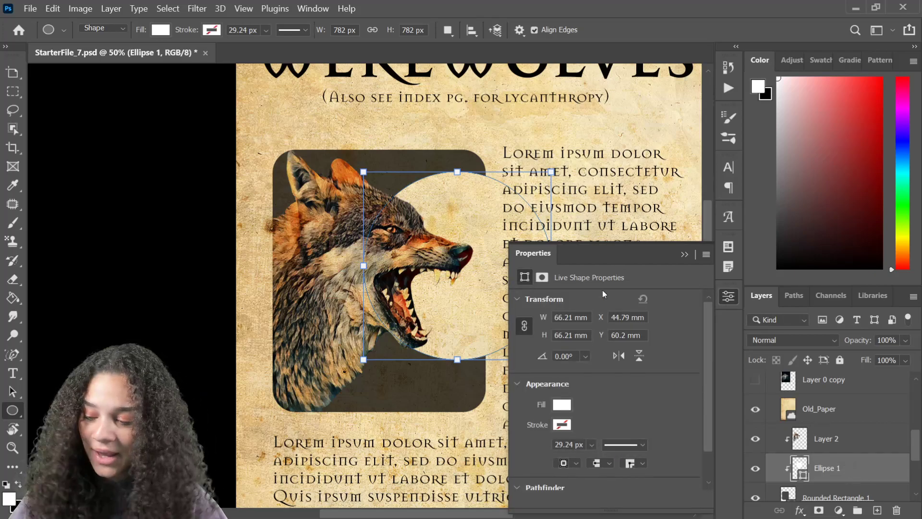
- Reposition the circle up behind the wolf's head, at about X 27 mm and Y 41 mm
{"action": "key", "text": "ctrl+r"}
{"action": "left_click_drag", "start_coordinate": [344, 283], "coordinate": [322, 253]}
{"action": "key", "text": "ctrl+z"}
{"action": "key", "text": "ctrl+t"}
{"action": "left_click_drag", "start_coordinate": [378, 147], "coordinate": [354, 173]}
{"action": "left_click_drag", "start_coordinate": [293, 226], "coordinate": [352, 203]}
{"action": "left_click_drag", "start_coordinate": [378, 154], "coordinate": [406, 126]}
{"action": "left_click_drag", "start_coordinate": [324, 206], "coordinate": [343, 198]}
{"action": "key", "text": "Return"}
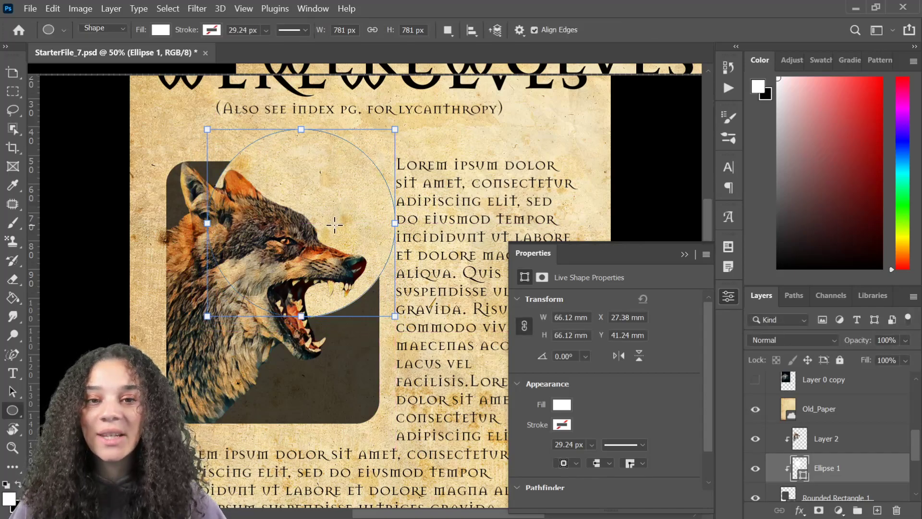
{"action": "left_click", "coordinate": [729, 297]}
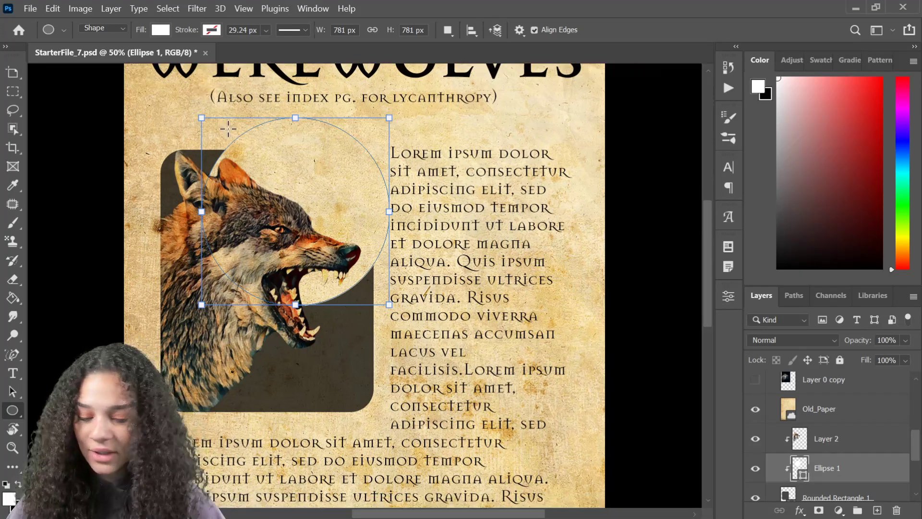
- Scale the white circle to about 80.5% and position it inside the upper right of the rounded rectangle, behind the wolf's snout
{"action": "left_click_drag", "start_coordinate": [432, 310], "coordinate": [490, 304]}
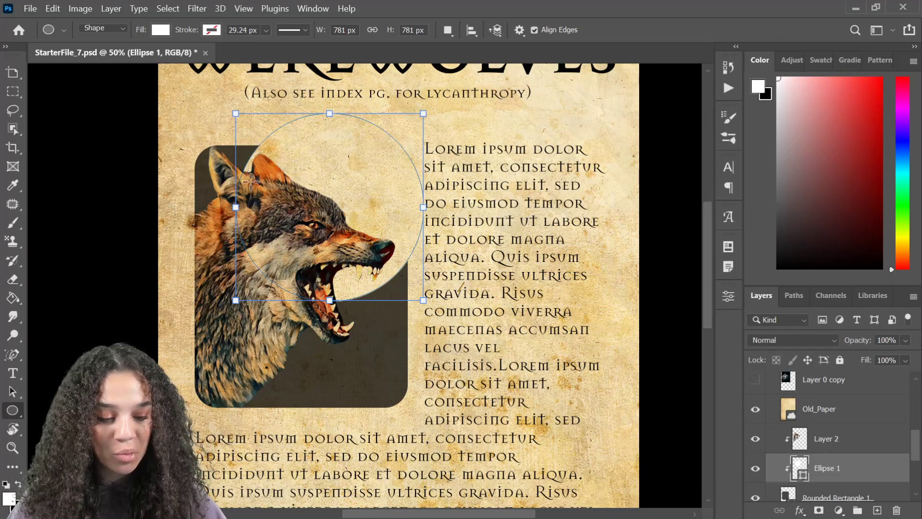
{"action": "left_click", "coordinate": [860, 421]}
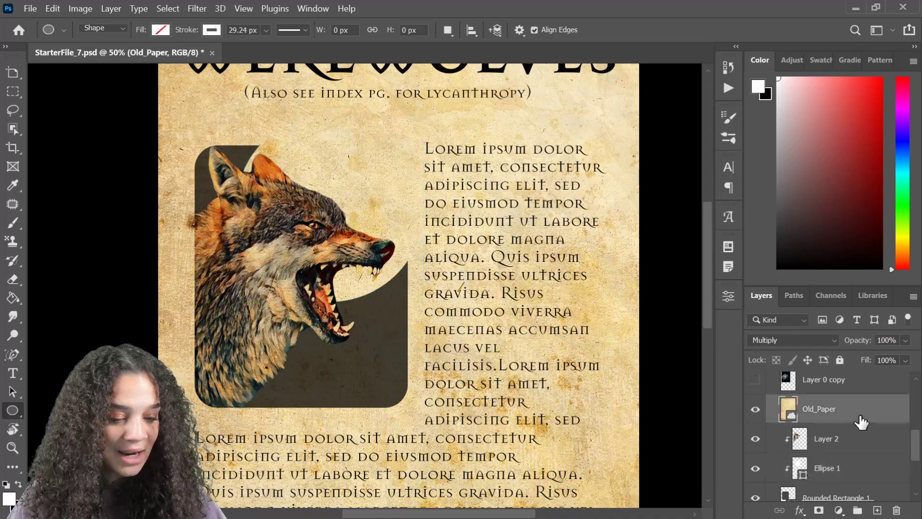
{"action": "left_click", "coordinate": [889, 473]}
{"action": "key", "text": "ctrl+t"}
{"action": "left_click_drag", "start_coordinate": [423, 113], "coordinate": [386, 150]}
{"action": "left_click_drag", "start_coordinate": [371, 190], "coordinate": [390, 220]}
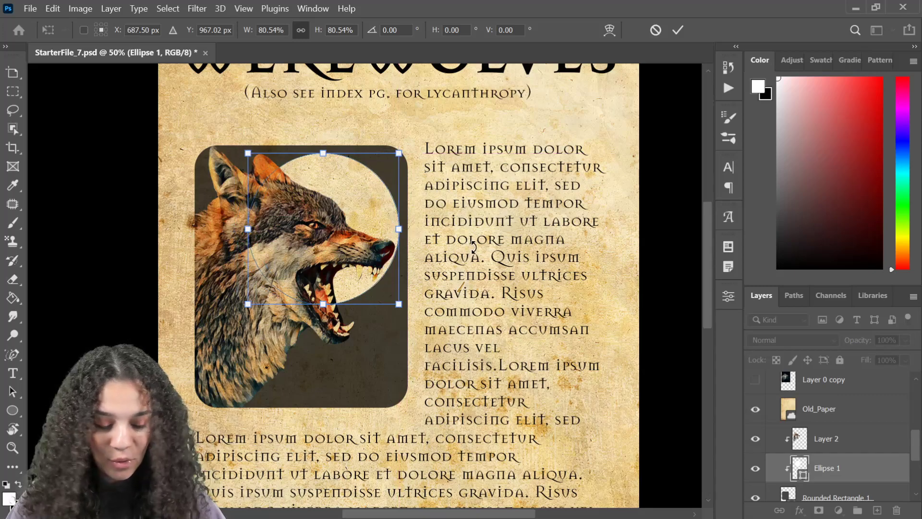
{"action": "key", "text": "Right"}
{"action": "key", "text": "Right"}
{"action": "key", "text": "Right"}
{"action": "key", "text": "Right"}
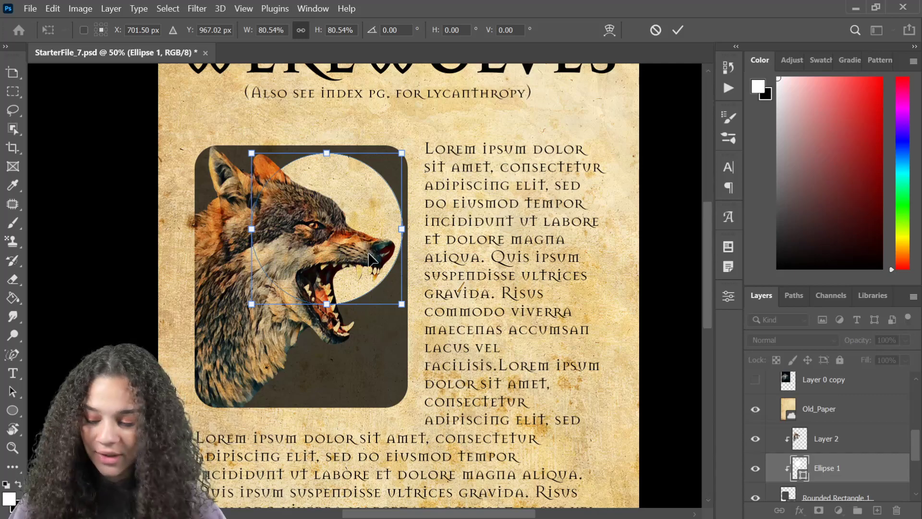
{"action": "key", "text": "Return"}
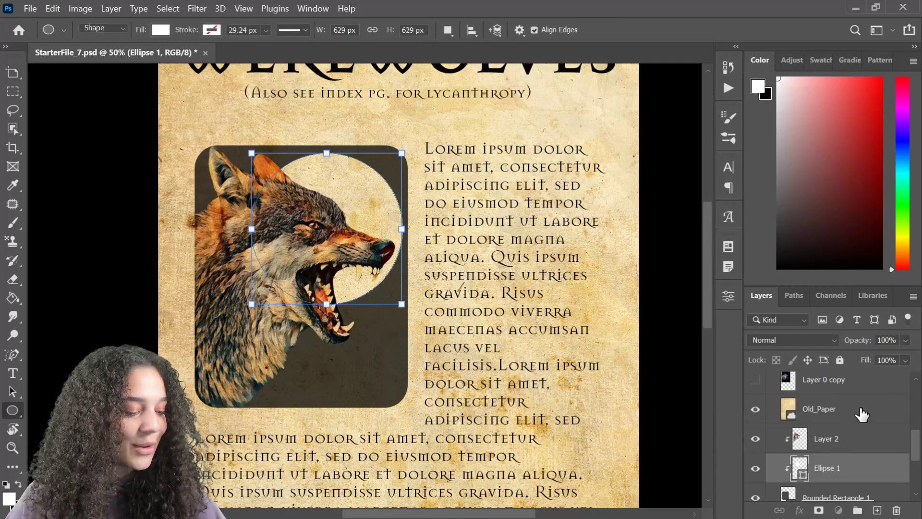
- Check the Old_Paper layer's Multiply blending and review the whole page with the framed wolf and moon
{"action": "left_click", "coordinate": [859, 412]}
{"action": "key", "text": "shift+alt+m"}
{"action": "key", "text": "ctrl+minus"}
{"action": "key", "text": "ctrl+minus"}
{"action": "key", "text": "ctrl+plus"}
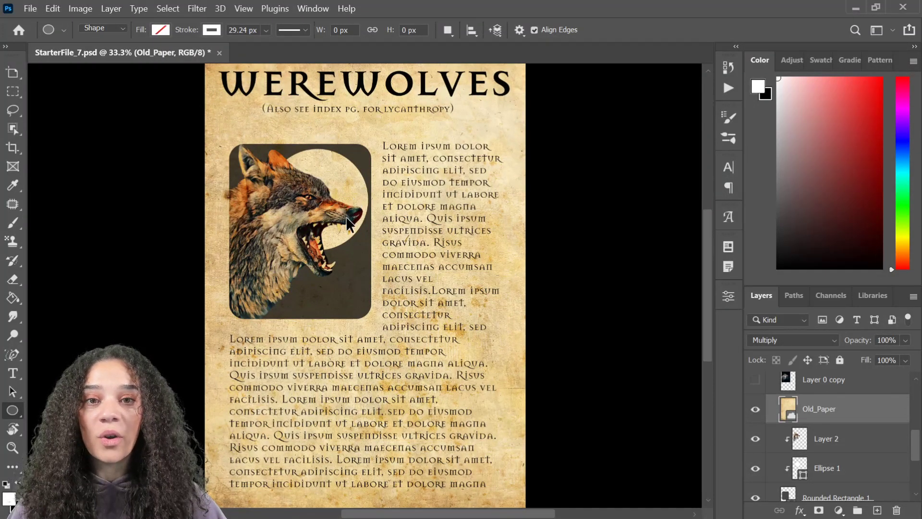
{"action": "key", "text": "ctrl+minus"}
{"action": "key", "text": "ctrl+plus"}
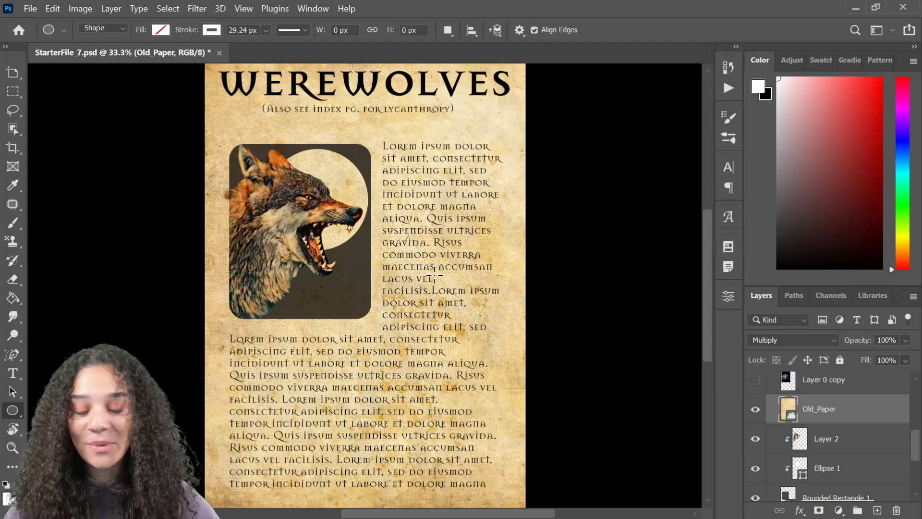
{"action": "scroll", "coordinate": [422, 195], "scroll_direction": "up", "scroll_amount": 2}
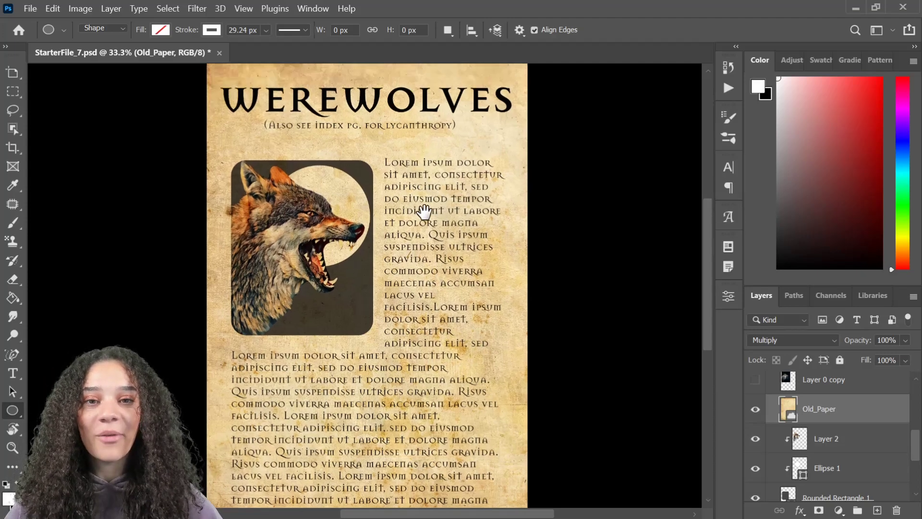